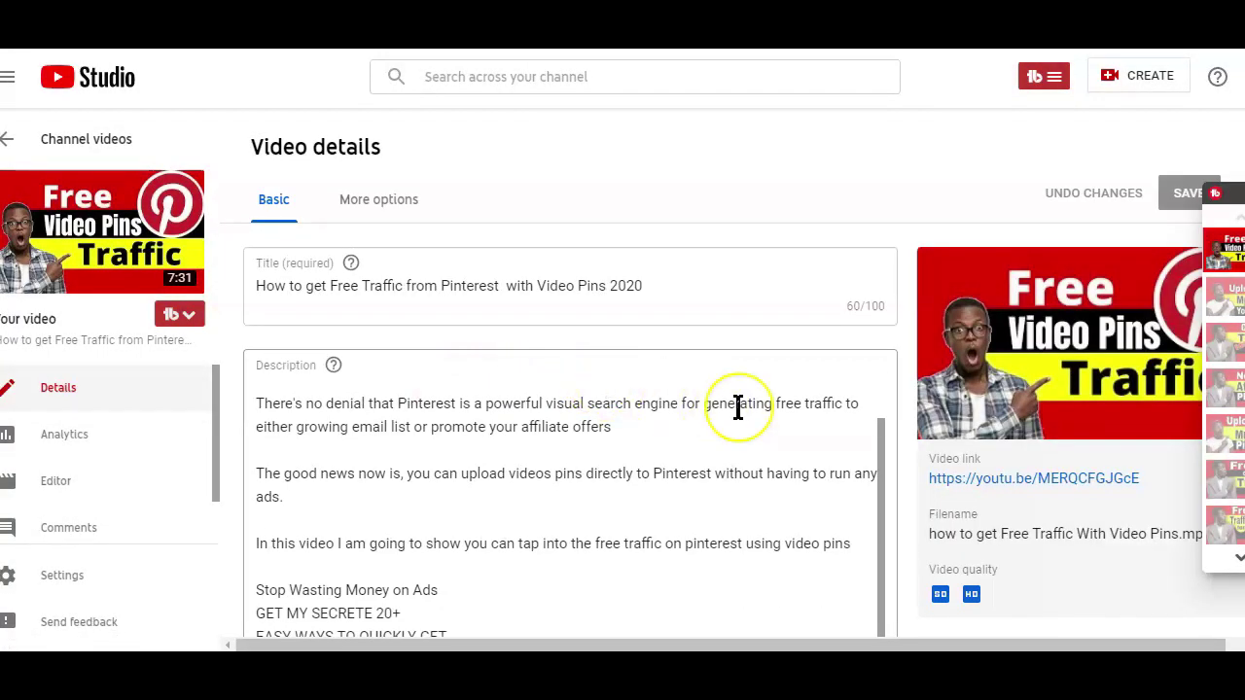
scroll(738, 406, down, 3)
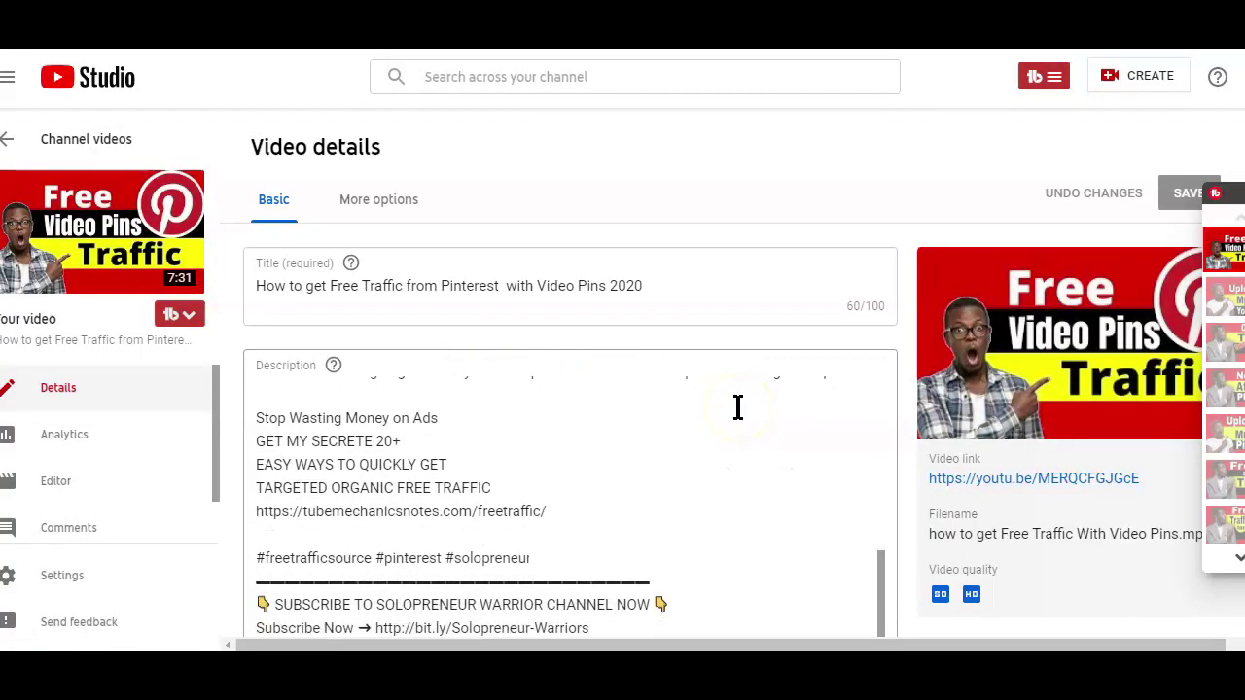
Step: Select the opening lines and https link at the top of the video description
drag(272, 453, 301, 456)
click(259, 455)
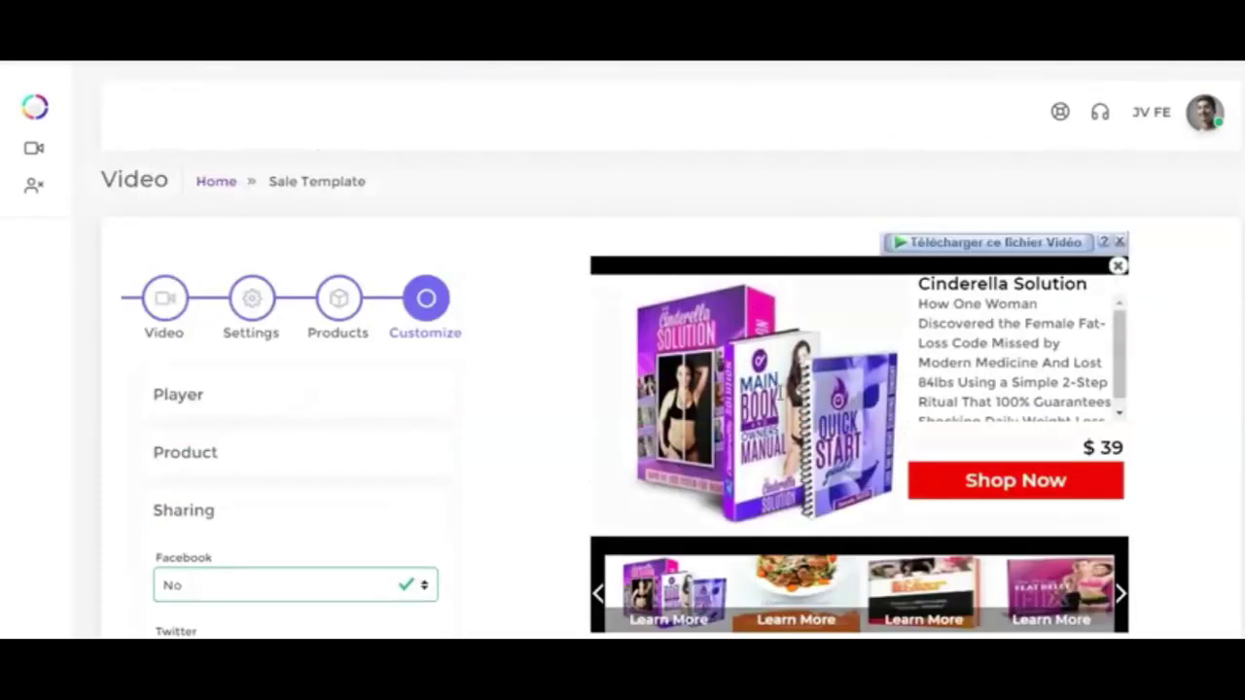
Step: Pause the preview and set Facebook, Twitter, LinkedIn and Pinterest sharing to Yes
scroll(466, 398, down, 2)
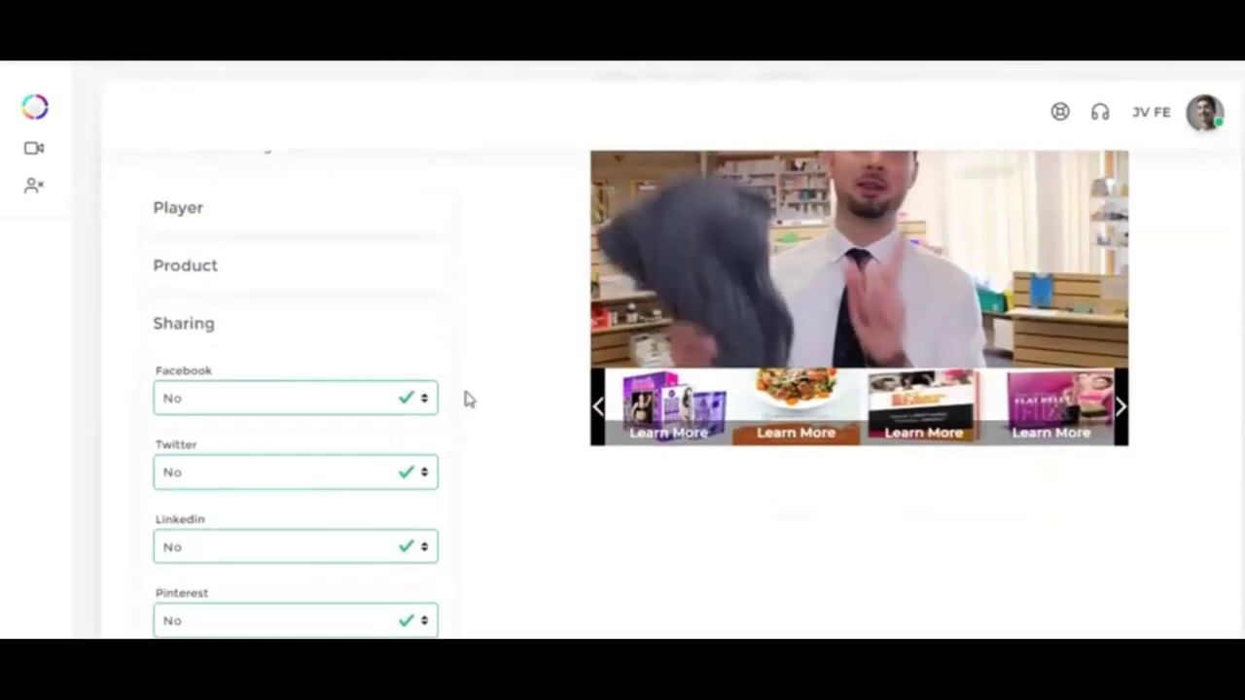
click(609, 348)
click(205, 401)
click(200, 467)
click(201, 472)
click(198, 538)
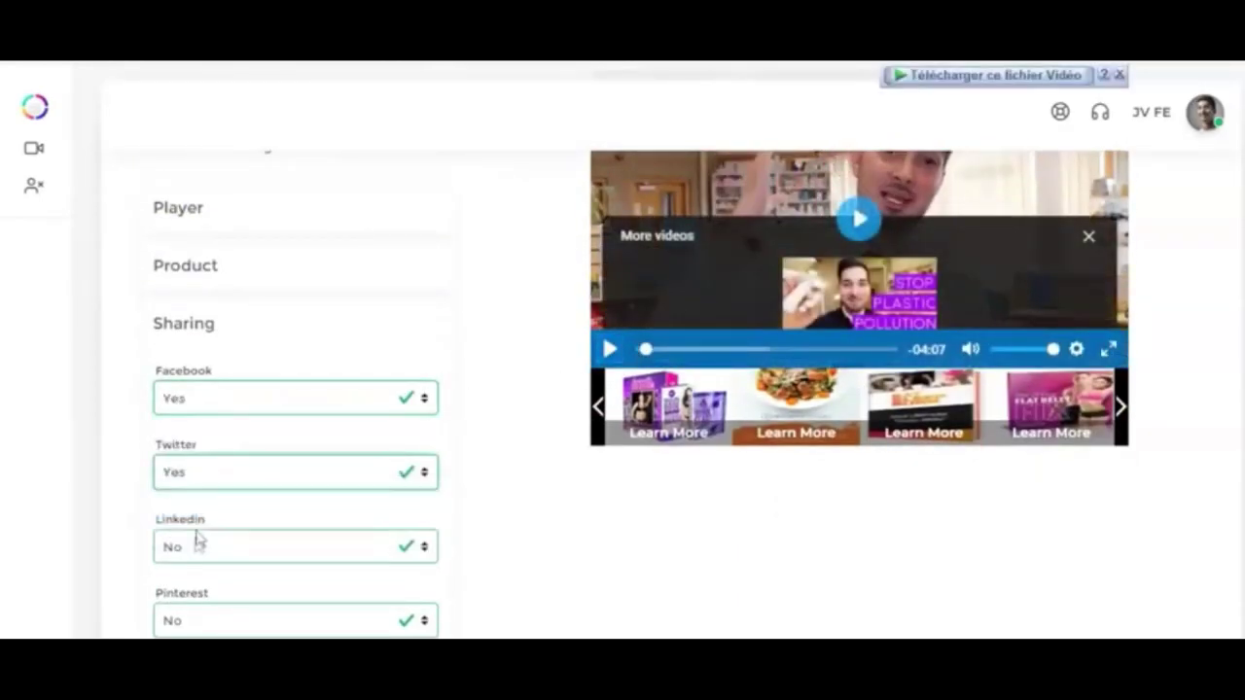
click(198, 538)
click(186, 586)
scroll(267, 439, down, 2)
click(266, 434)
click(264, 467)
scroll(488, 352, up, 4)
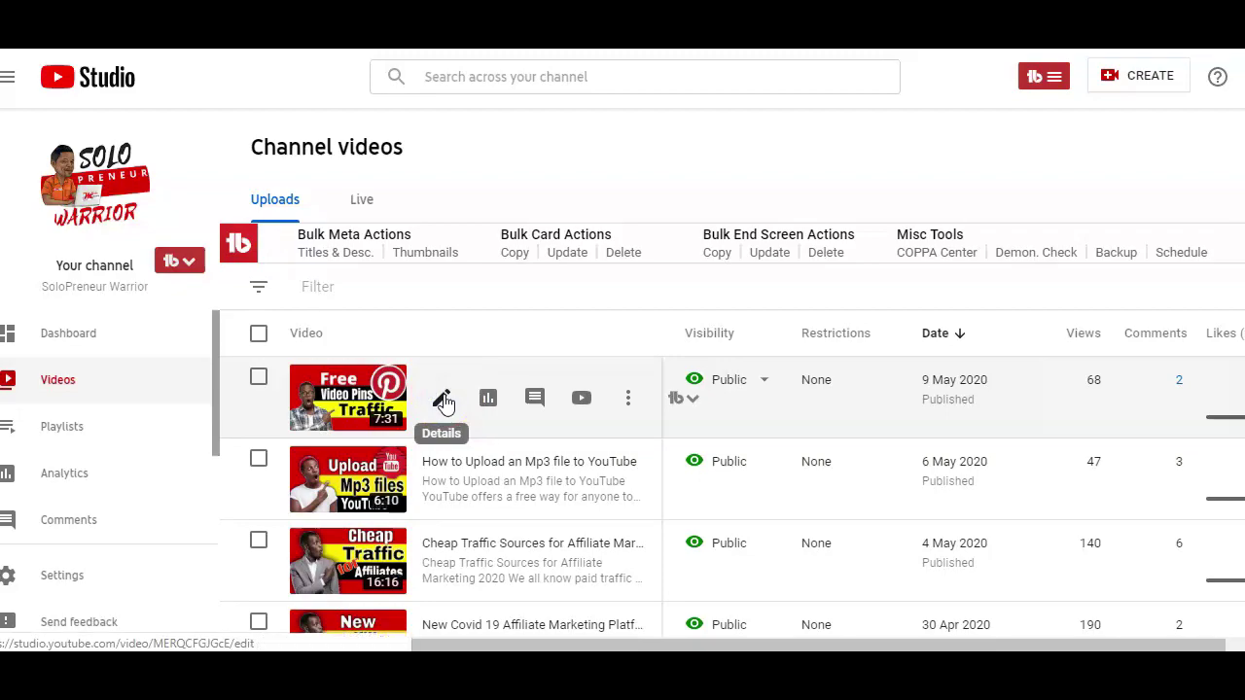
Step: Open the Pinterest Video Pins 2020 video's details and scroll to its description
click(443, 403)
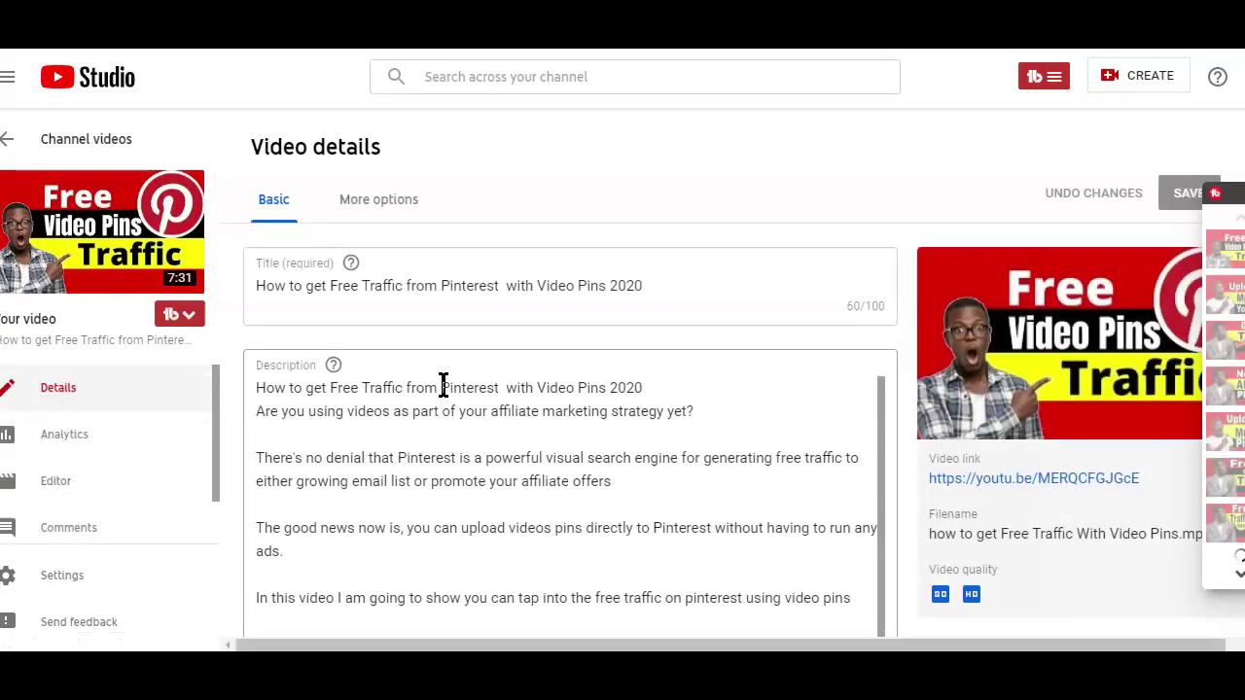
scroll(658, 397, down, 2)
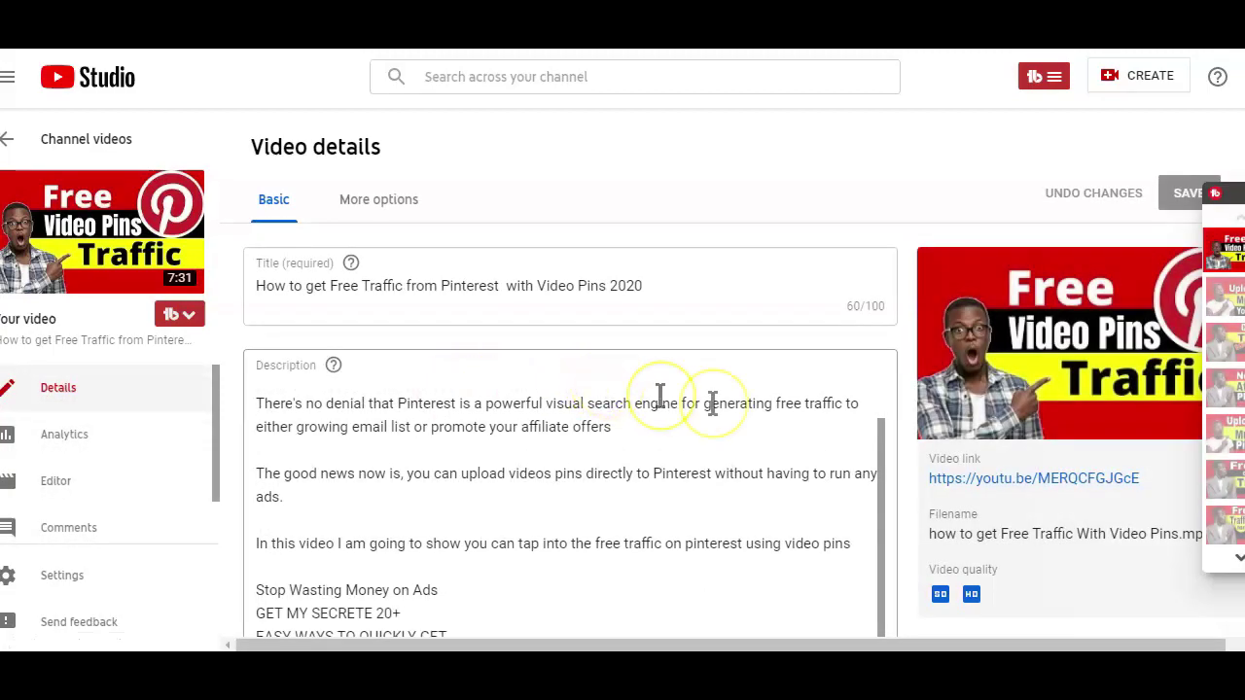
scroll(711, 437, down, 1)
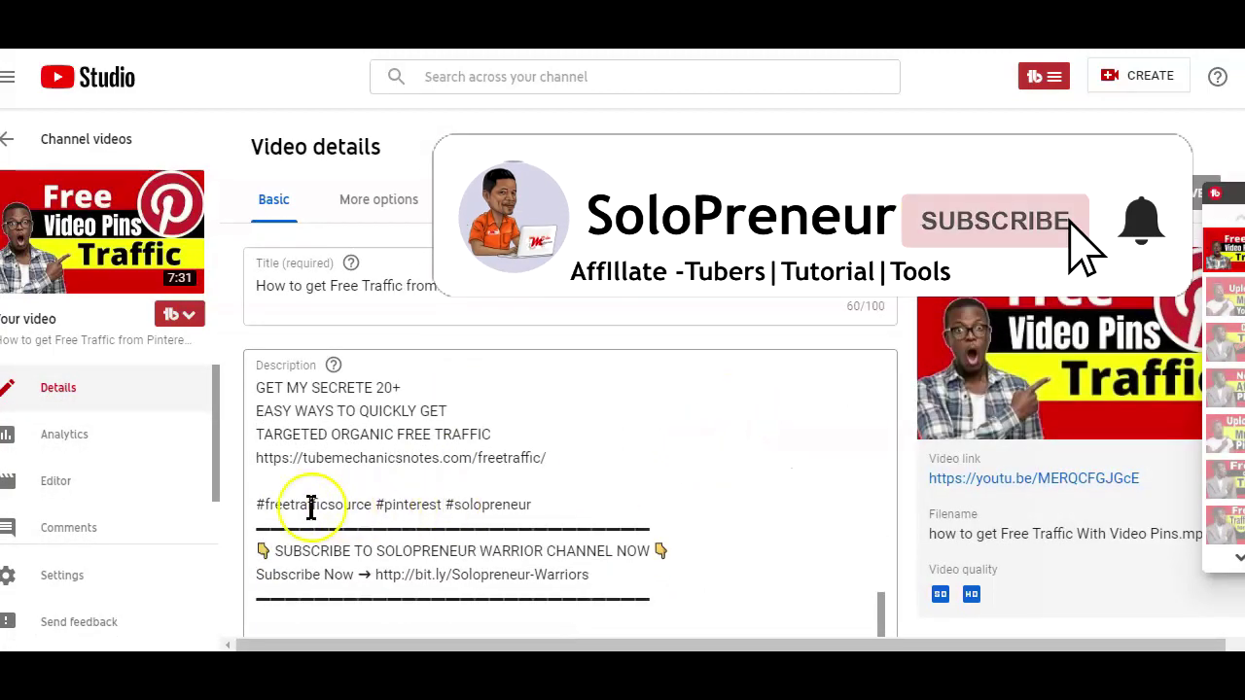
Step: Select the description text above the free-traffic link, then clear the selection
click(254, 457)
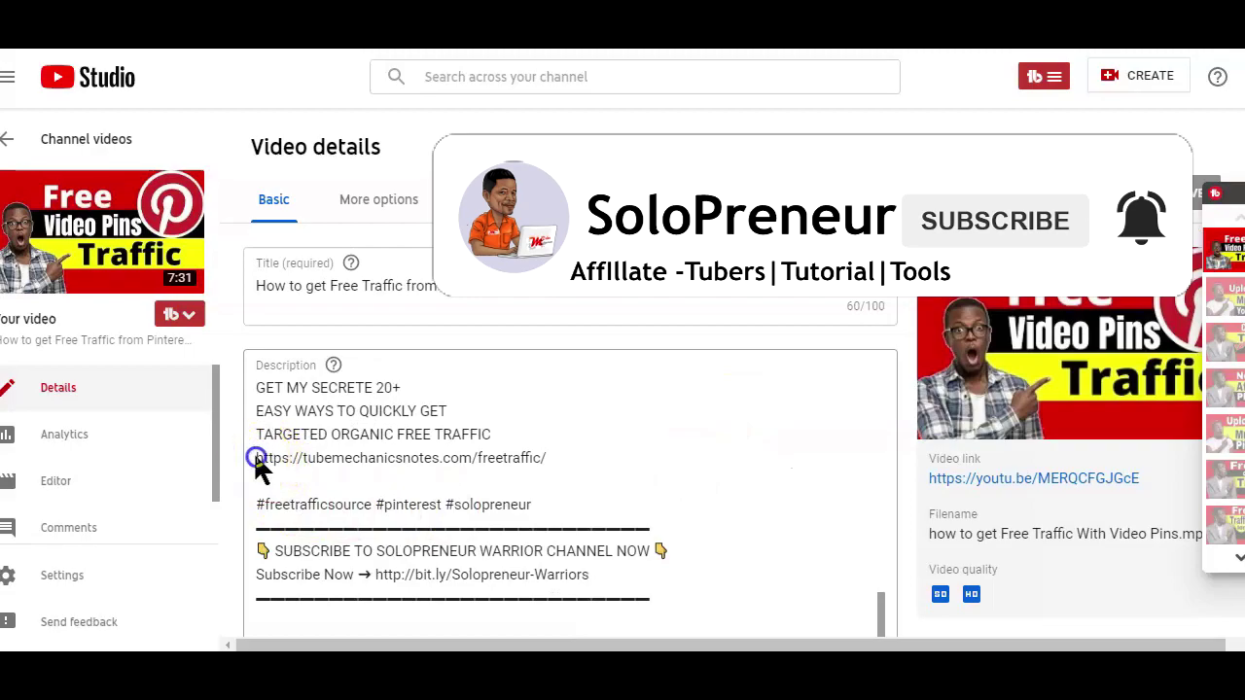
key(ctrl+shift+Home)
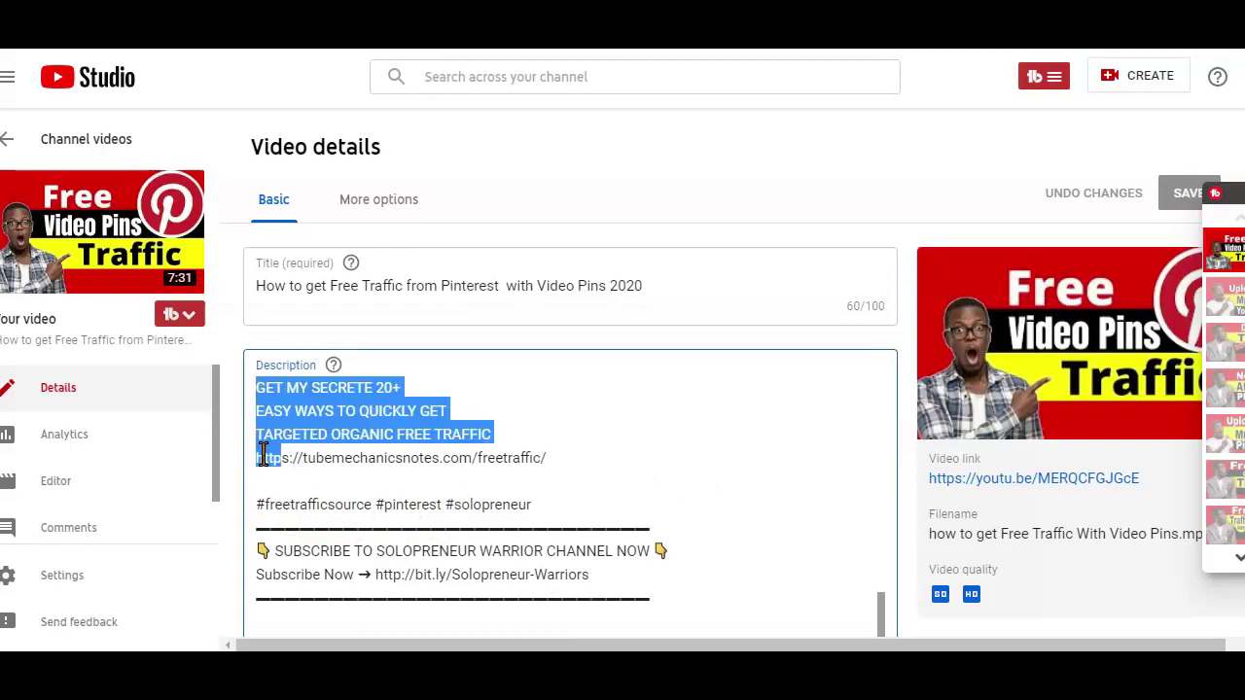
shift+click(260, 454)
shift+click(260, 455)
click(259, 455)
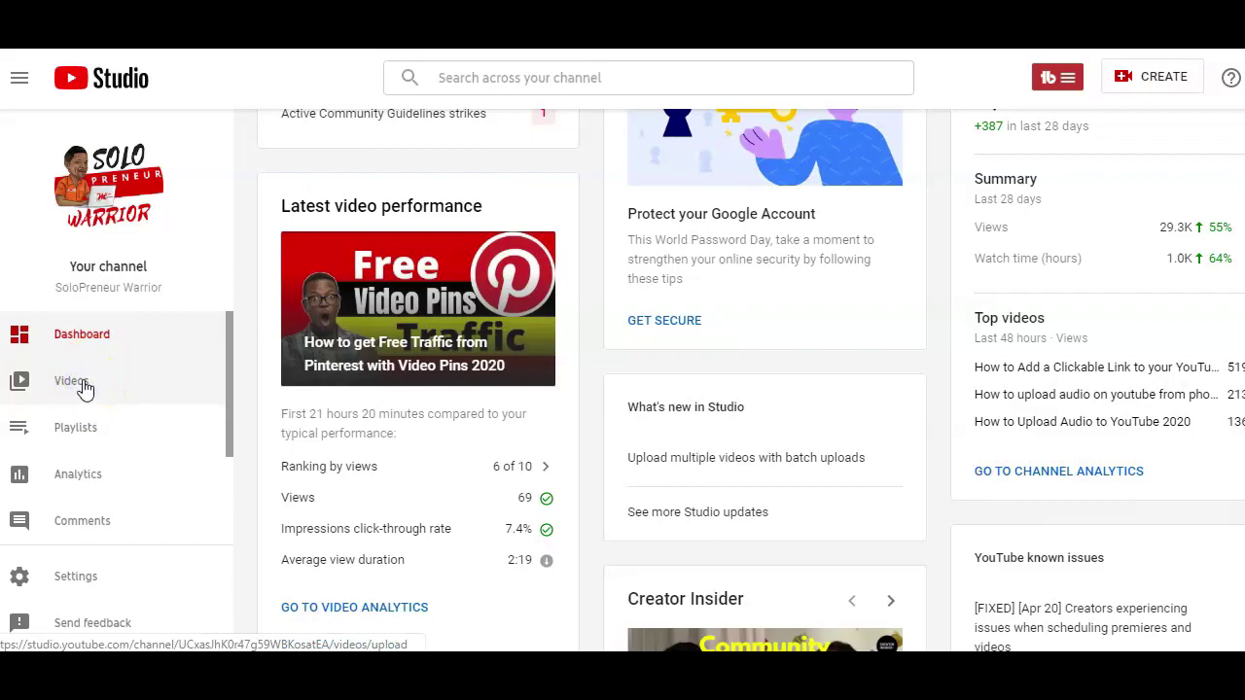
Step: Go to the Videos list, scroll down and open the Cpa Offer Secret Promotion Method video's details
click(83, 385)
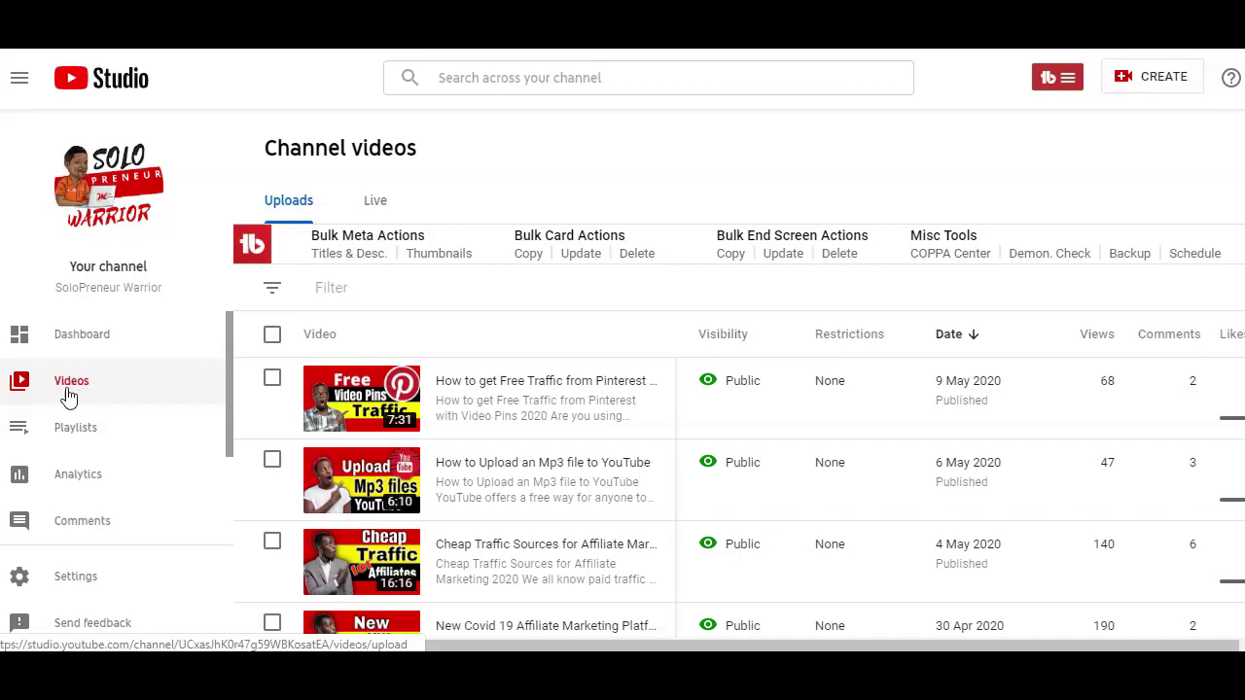
click(75, 395)
scroll(457, 445, down, 3)
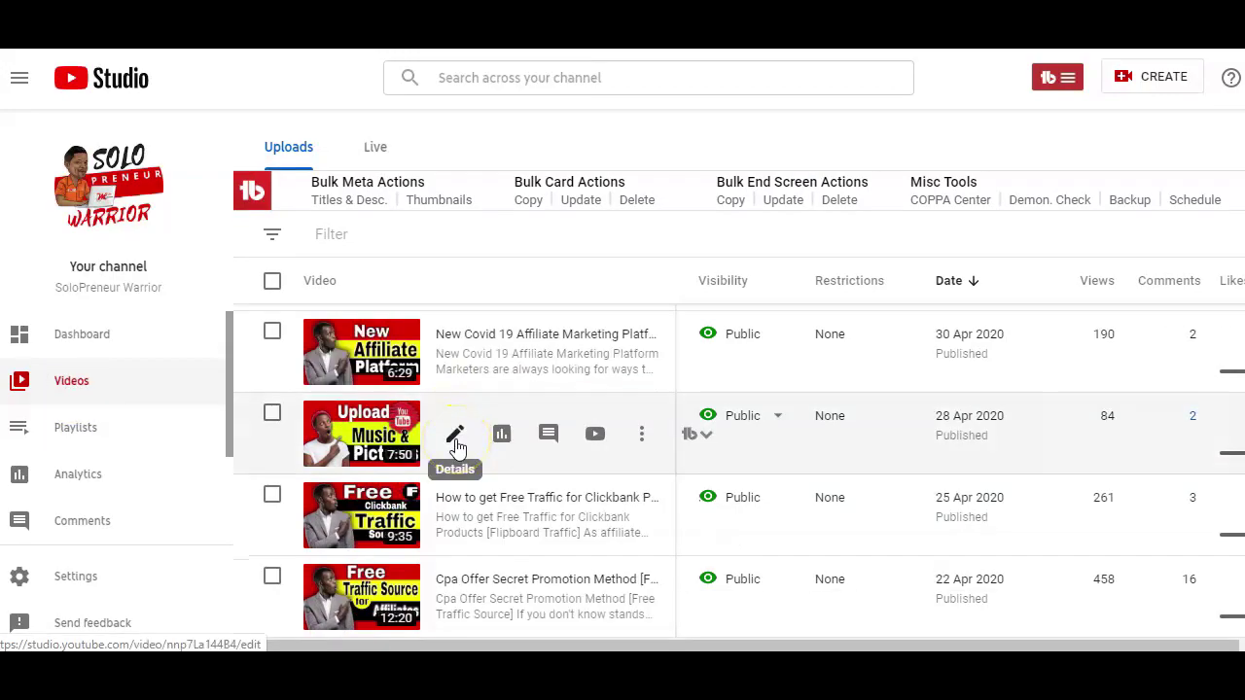
scroll(457, 446, down, 2)
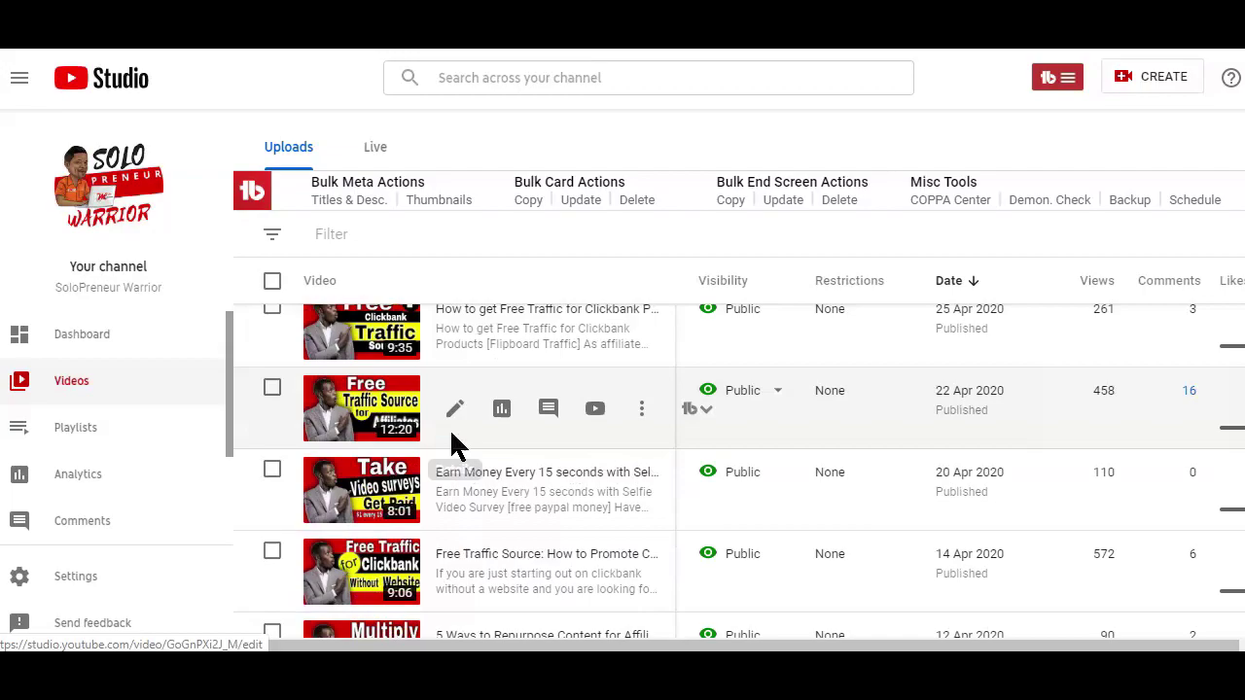
click(455, 407)
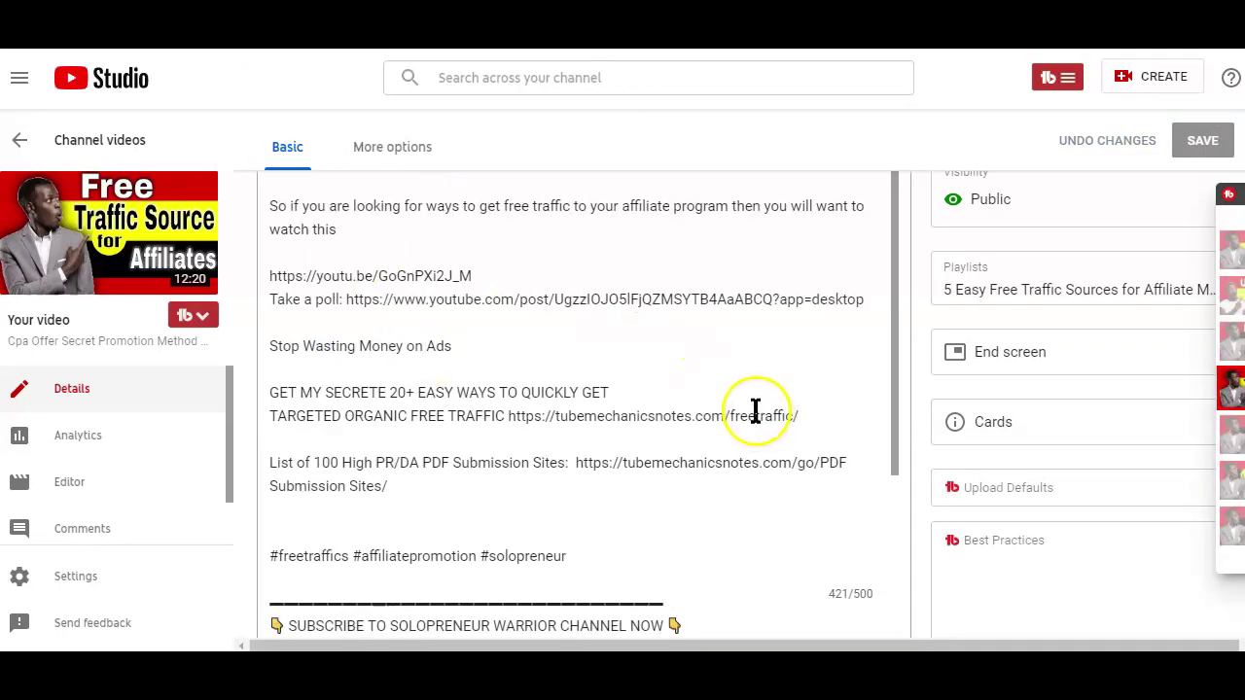
scroll(758, 405, up, 3)
scroll(755, 403, up, 5)
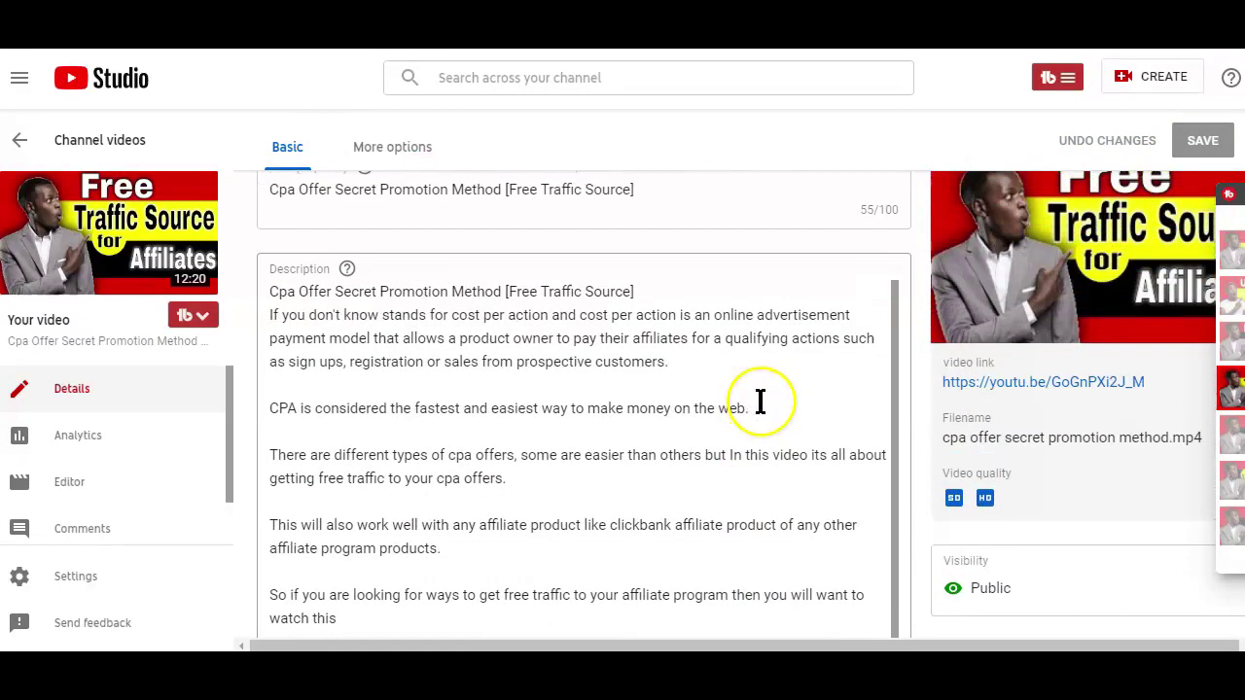
scroll(759, 403, down, 15)
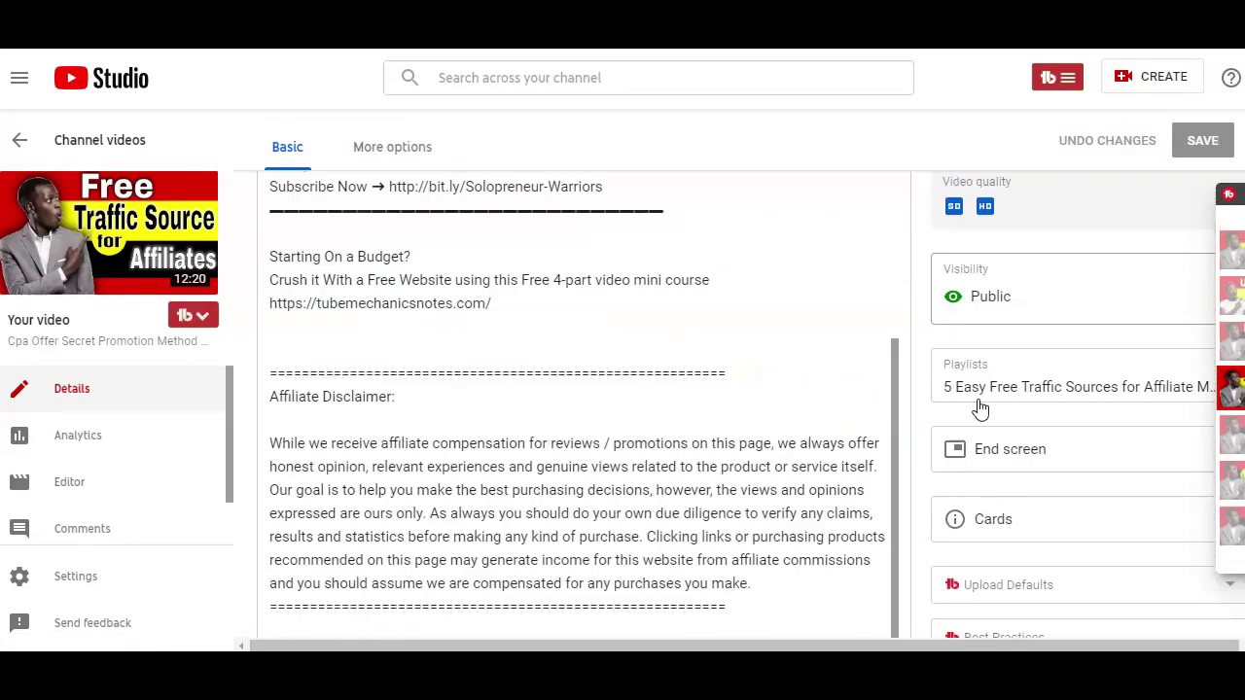
Step: Open Cards for the CPA video, load it in the preview and list the addable card types
click(996, 522)
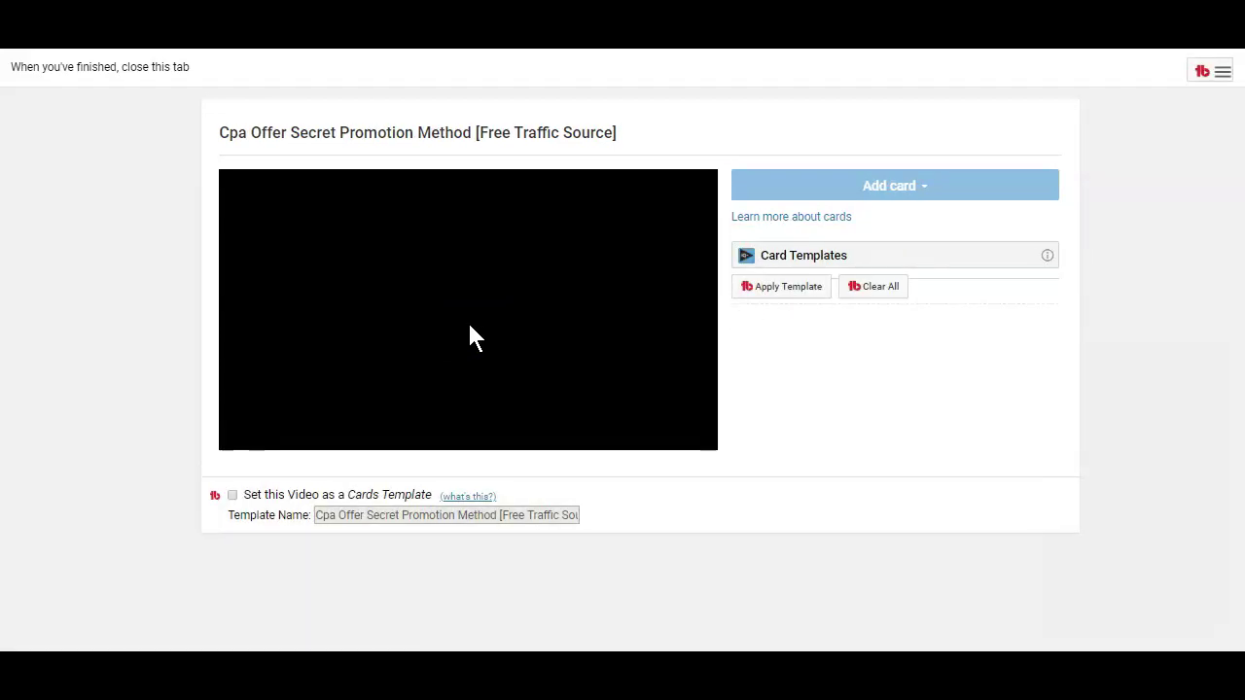
click(291, 415)
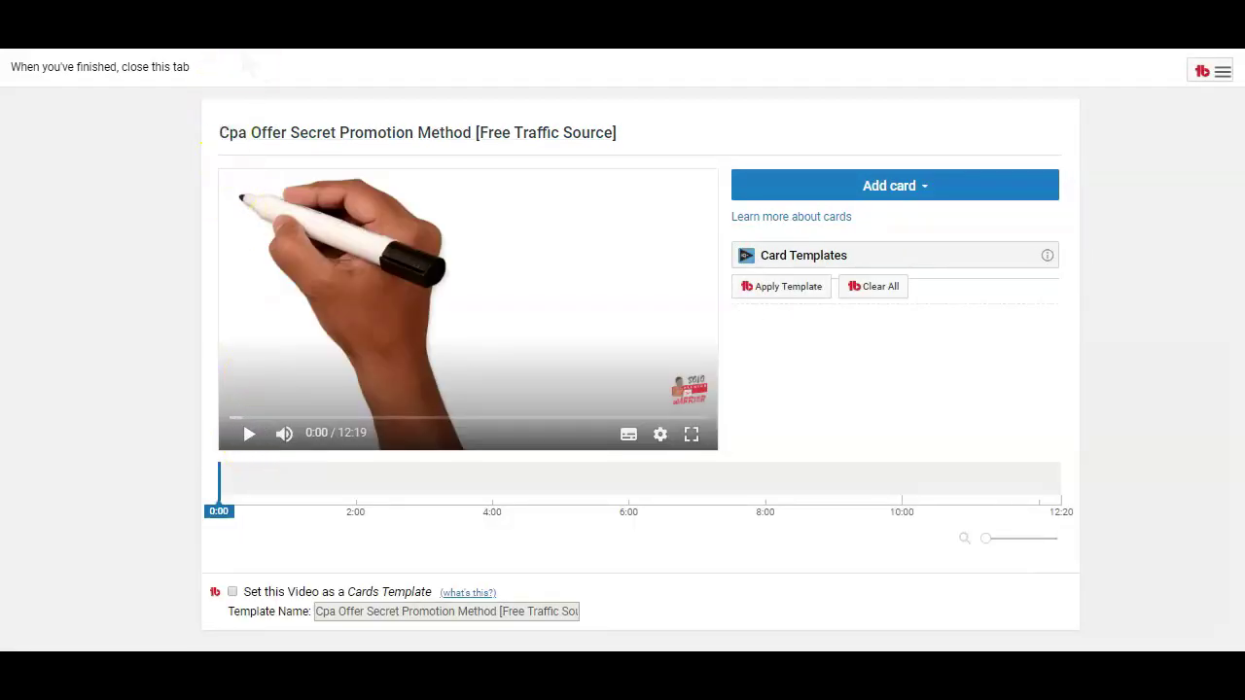
click(895, 193)
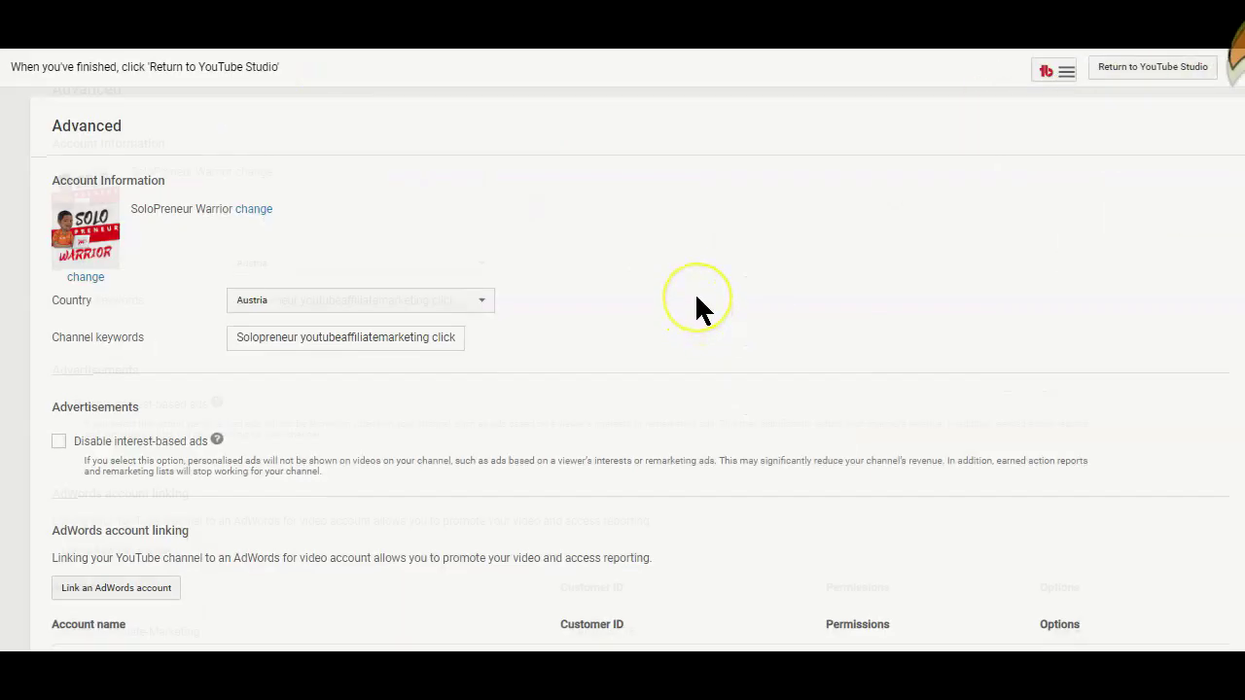
Step: Scroll Advanced settings down to Associated website and highlight its heading, showing verification pending
scroll(695, 293, down, 3)
scroll(697, 298, down, 1)
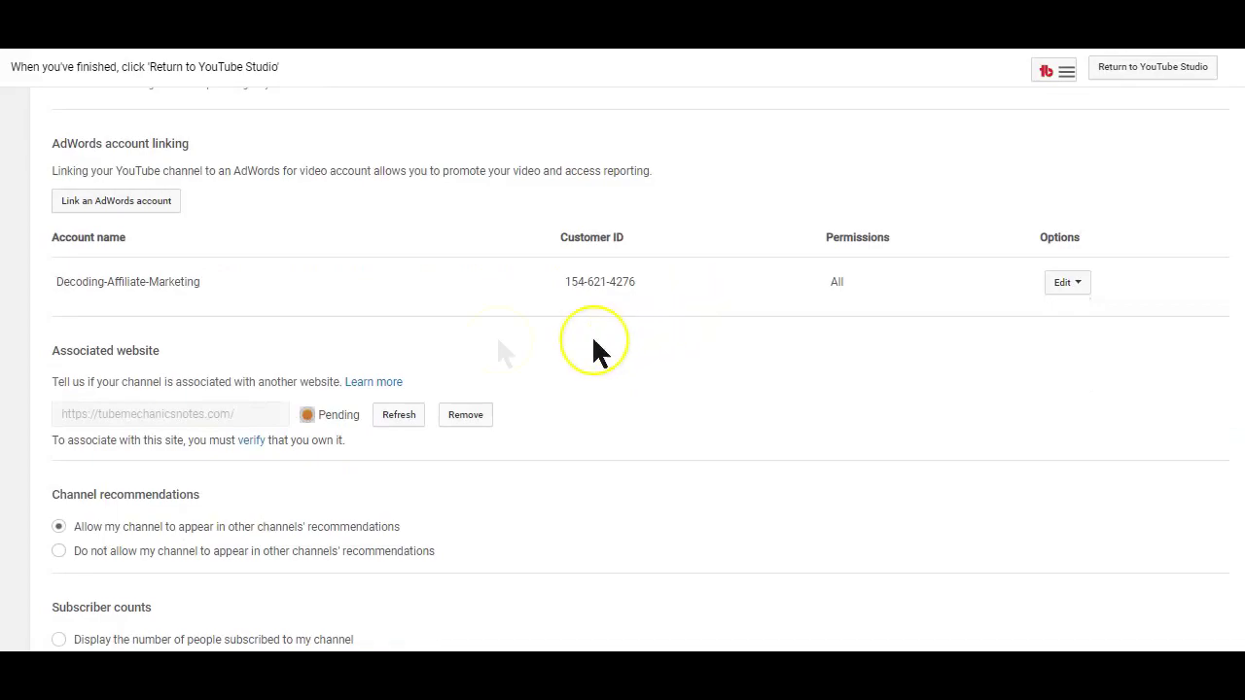
drag(53, 350, 161, 350)
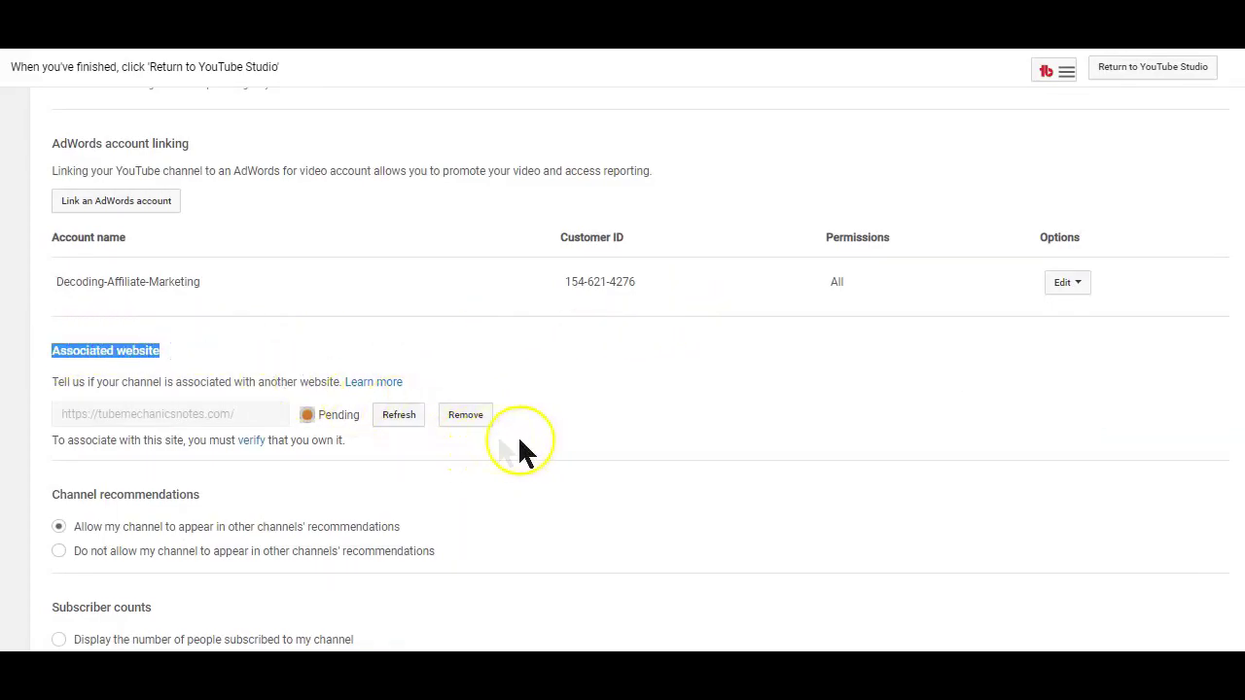
click(519, 448)
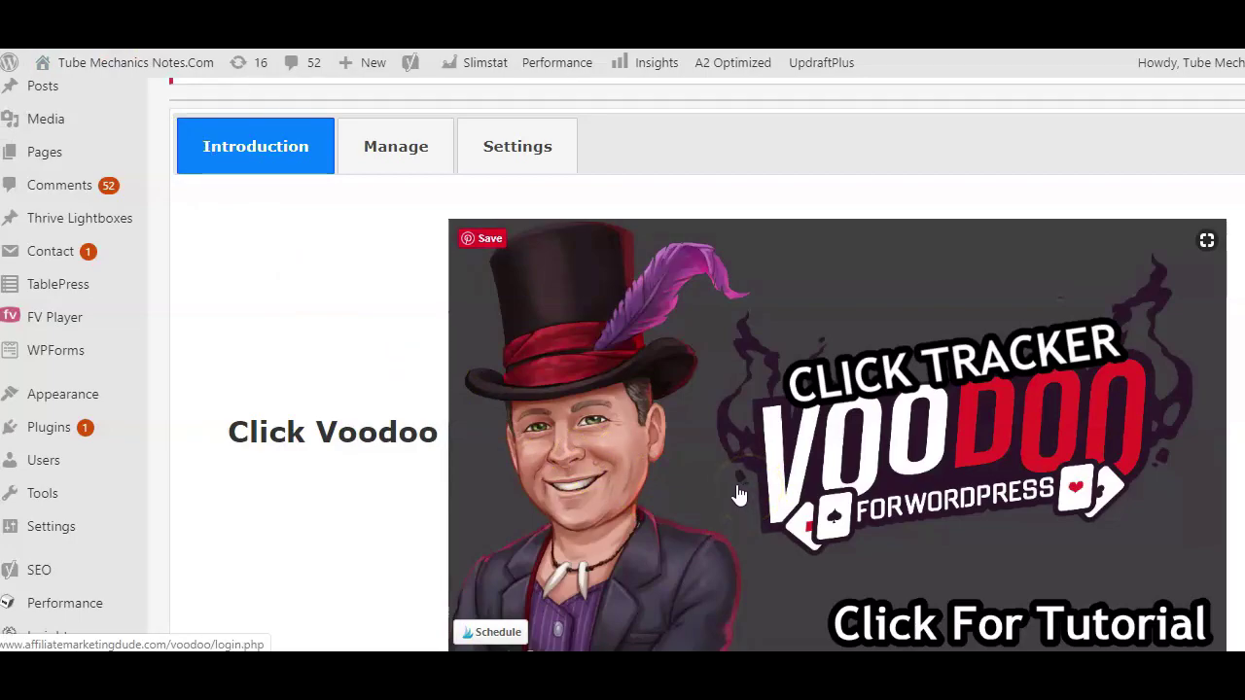
Step: Name the link 'News caster', paste the affiliate product URL and set its short code to newscaster
click(736, 492)
click(598, 483)
text(s caster)
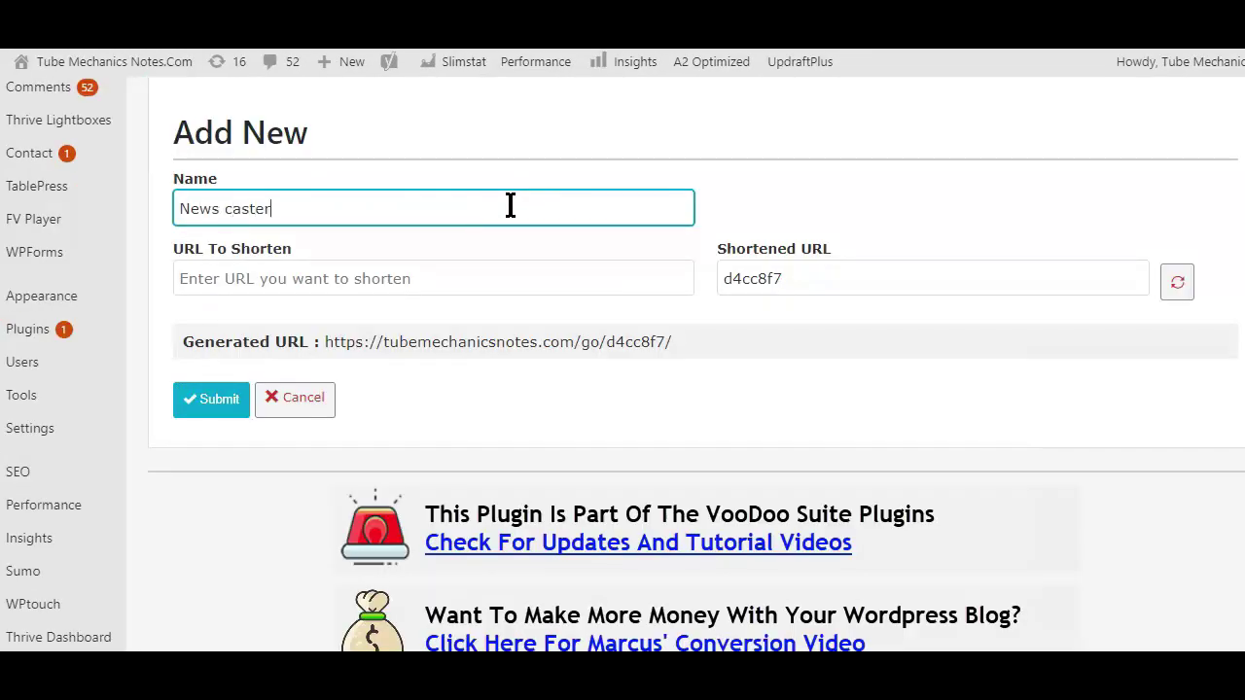
click(478, 276)
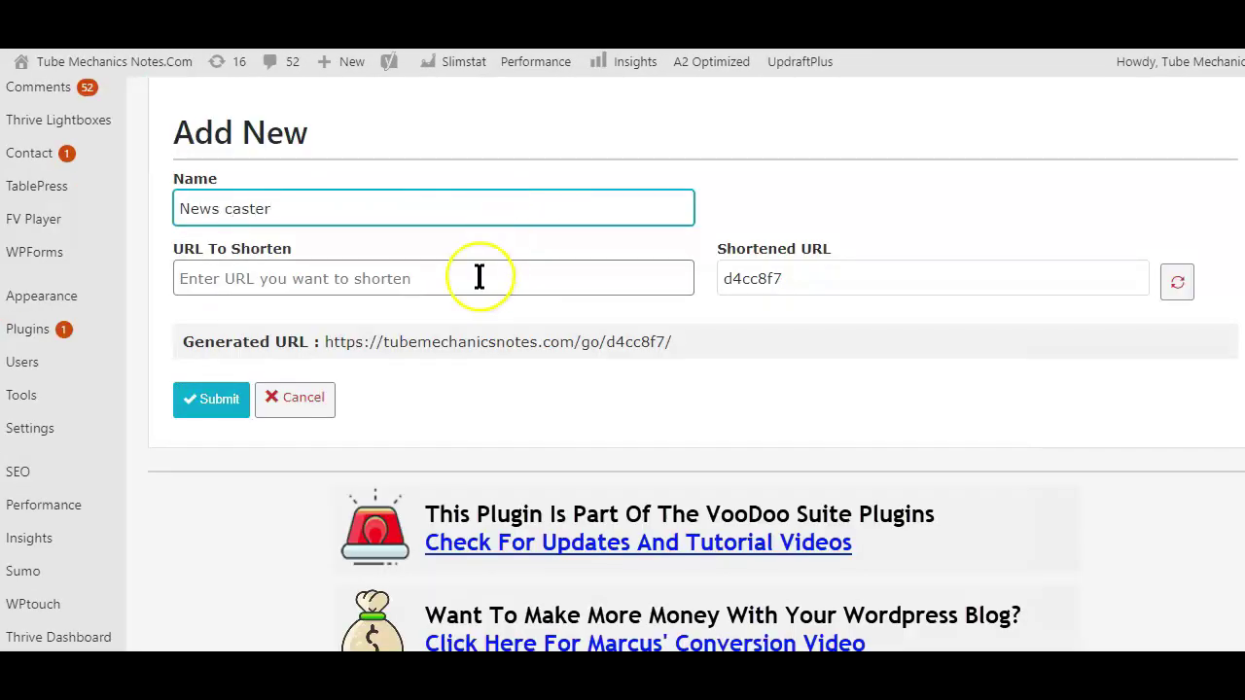
text(http://newscastervocalizer.net/fe/?hop=0)
drag(528, 281, 194, 279)
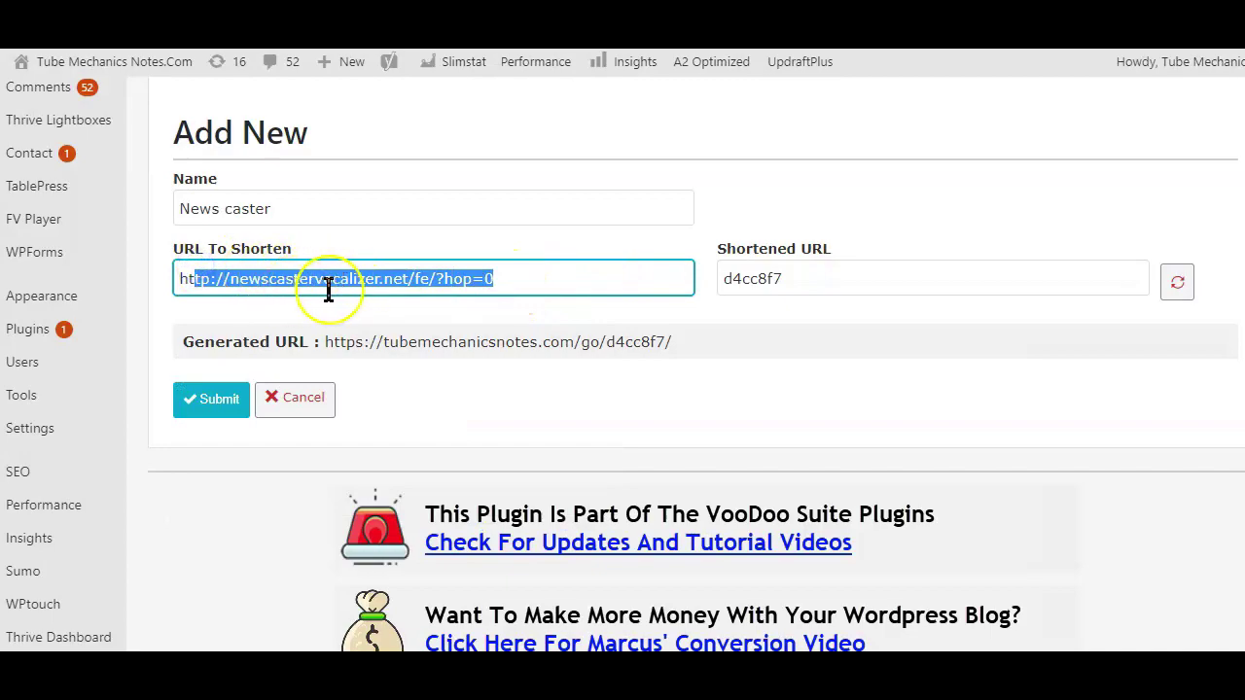
click(399, 284)
drag(725, 278, 788, 279)
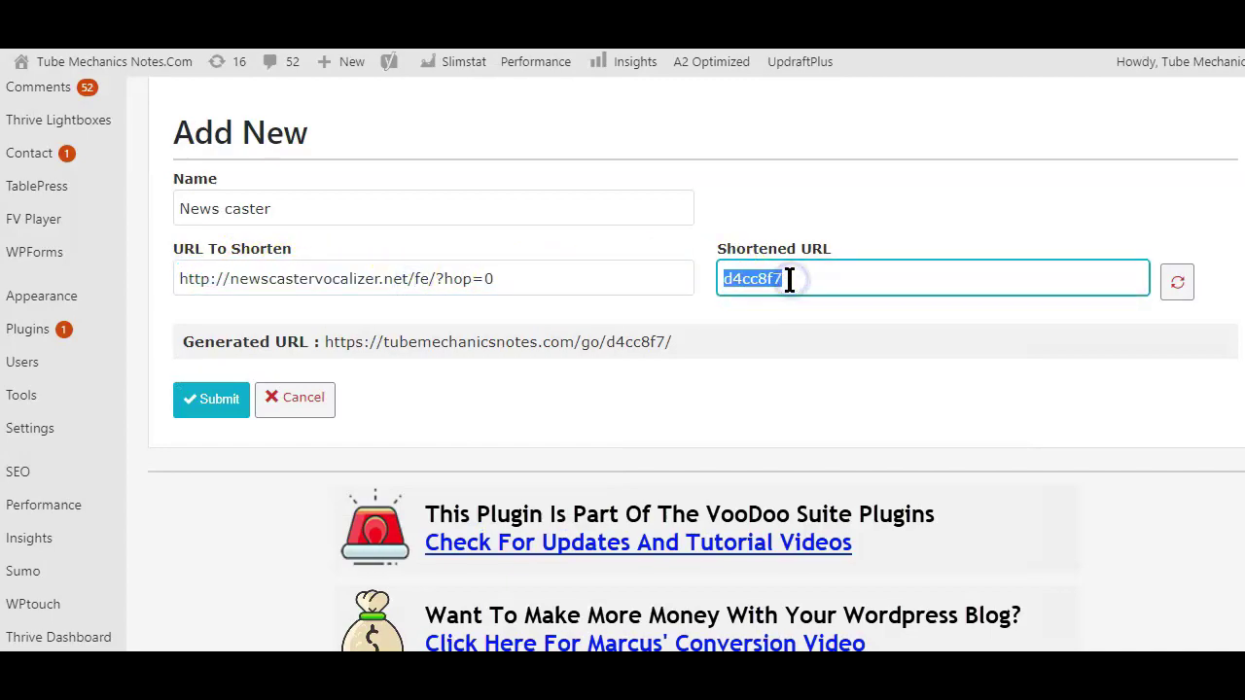
text(newscaster)
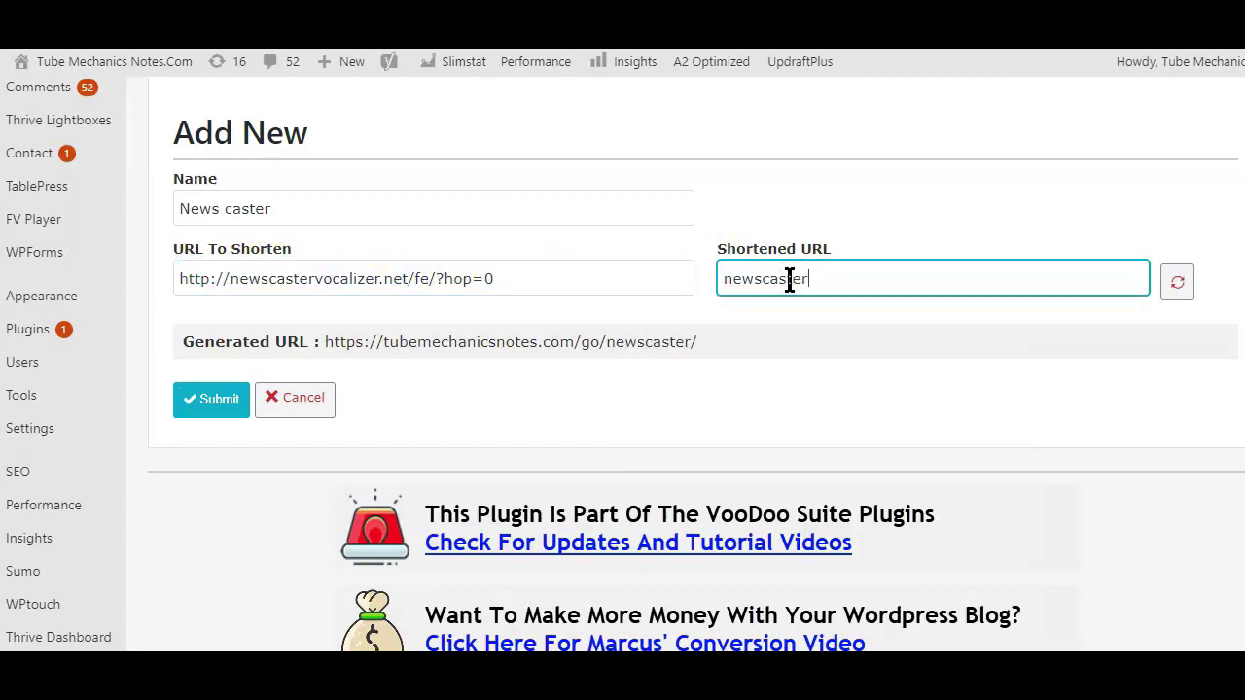
Step: Point out the site address and newscaster parts of the generated link, then refresh the shortened link
drag(696, 341, 605, 345)
drag(324, 341, 574, 344)
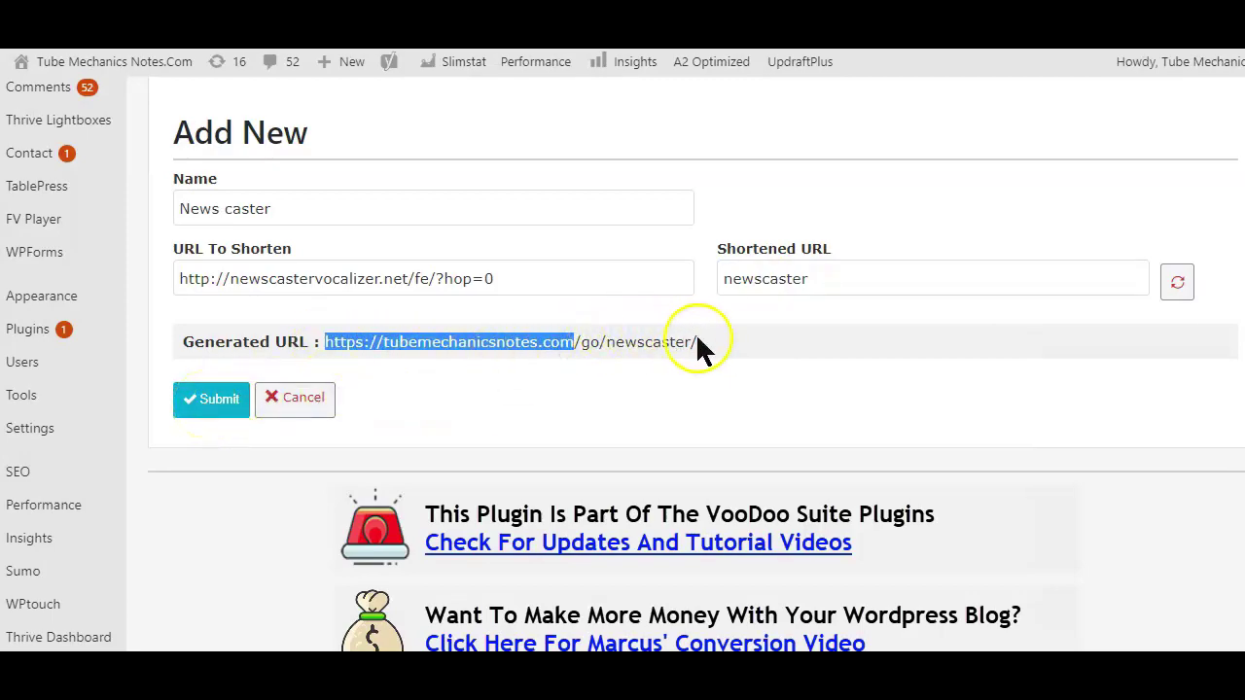
drag(696, 341, 325, 342)
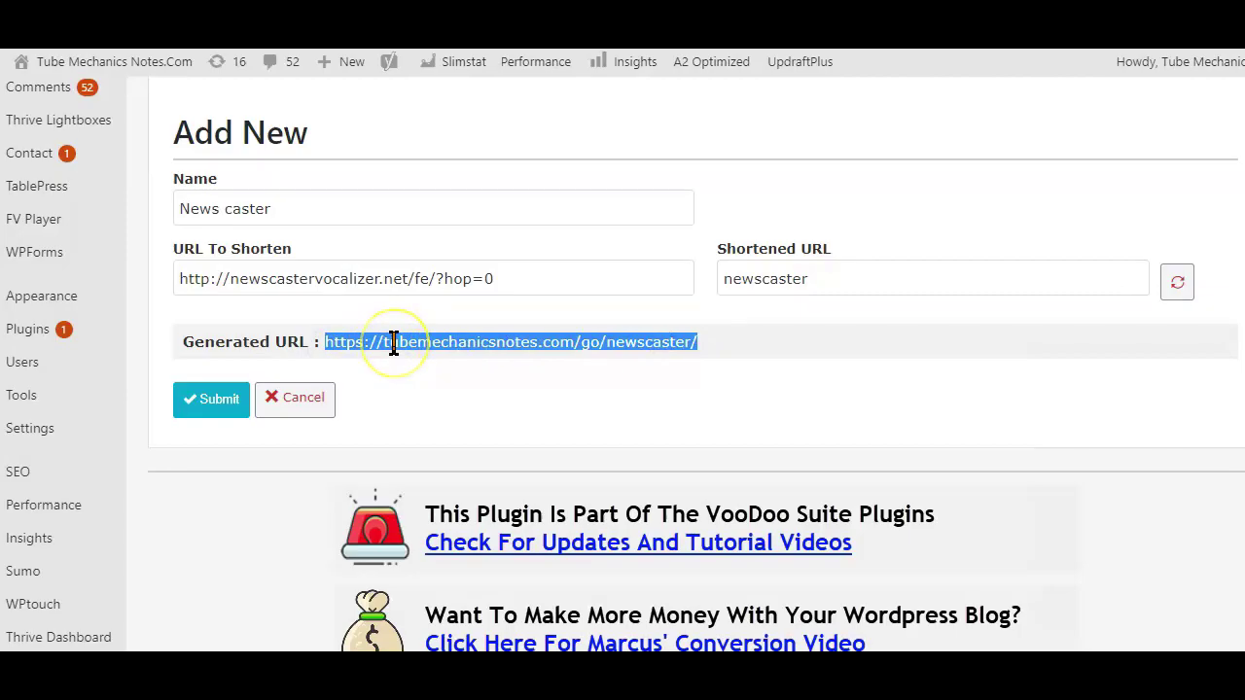
click(393, 341)
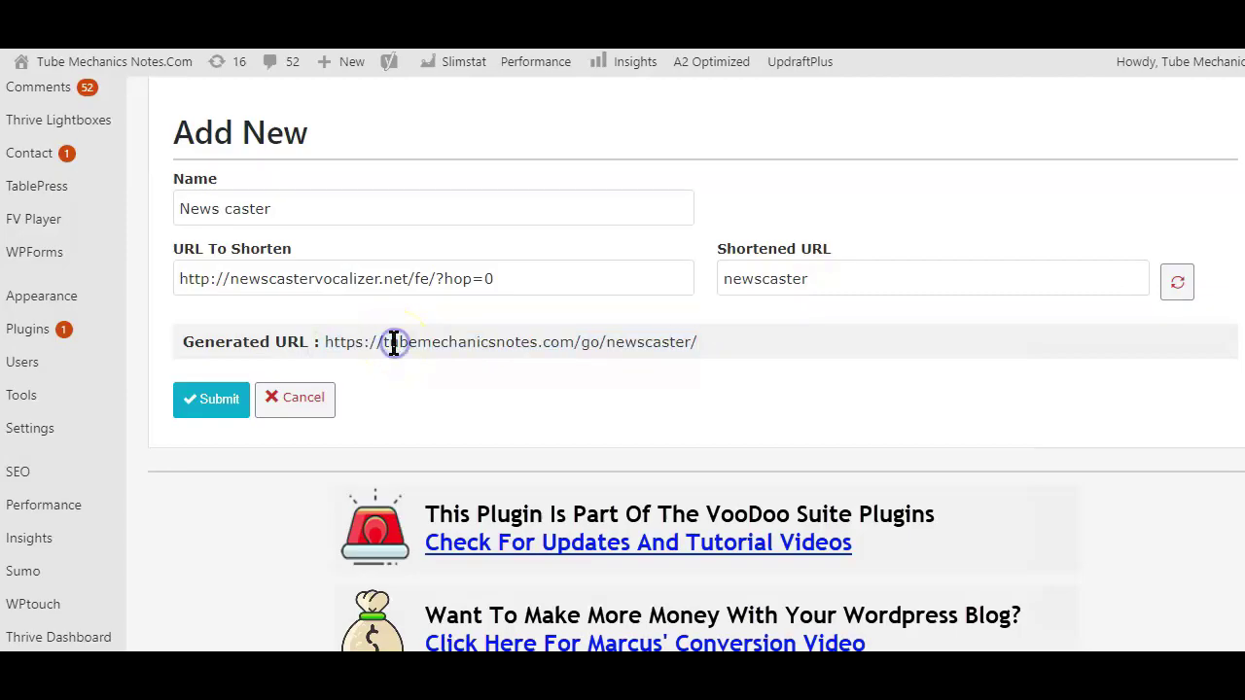
click(1175, 285)
scroll(1016, 284, up, 2)
scroll(1013, 282, up, 4)
scroll(1012, 282, down, 4)
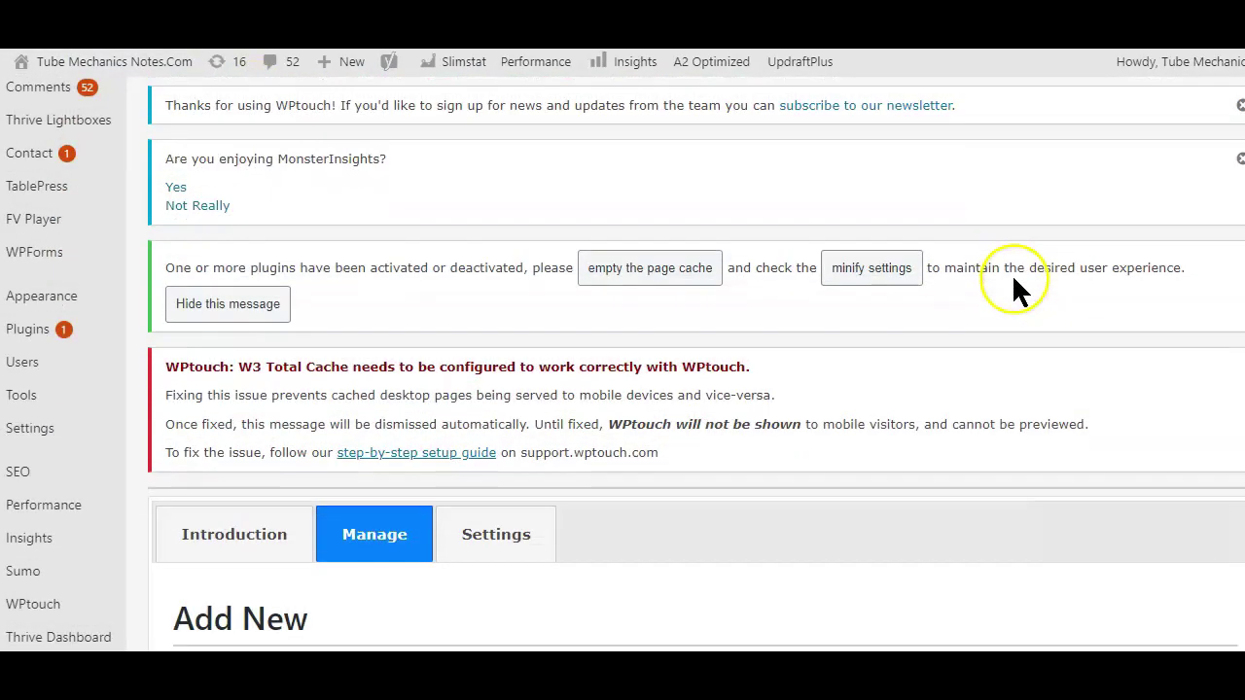
scroll(1013, 282, down, 3)
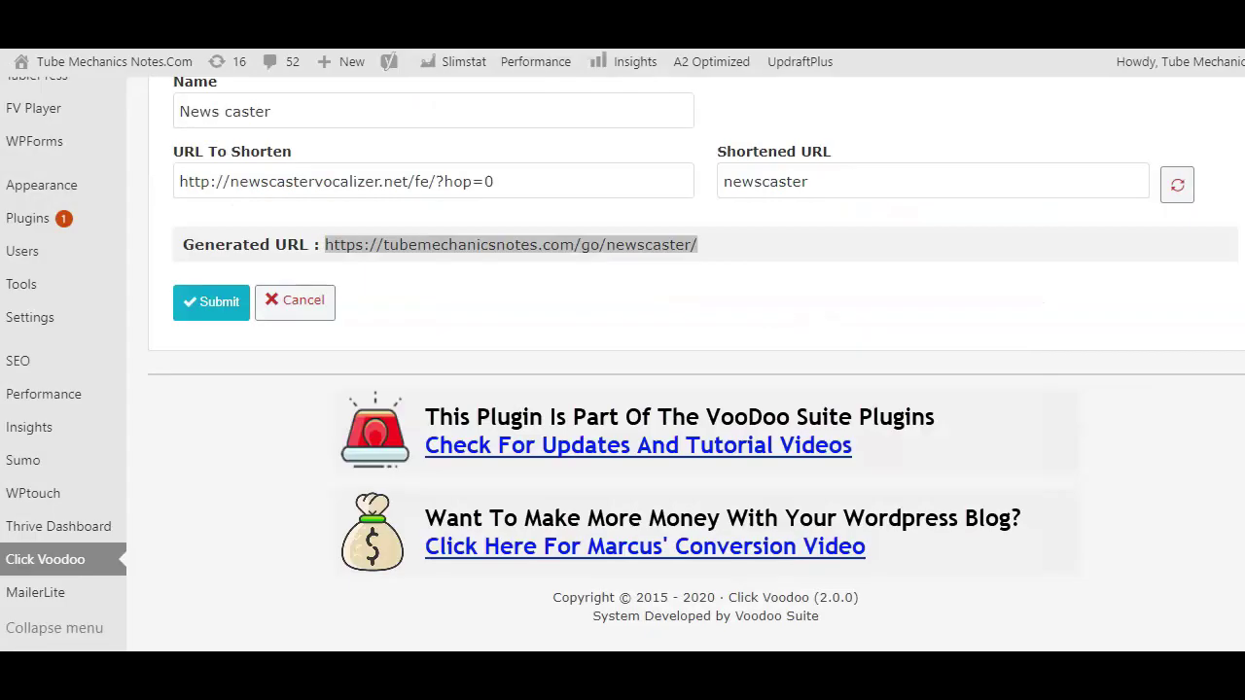
click(480, 260)
drag(697, 244, 324, 246)
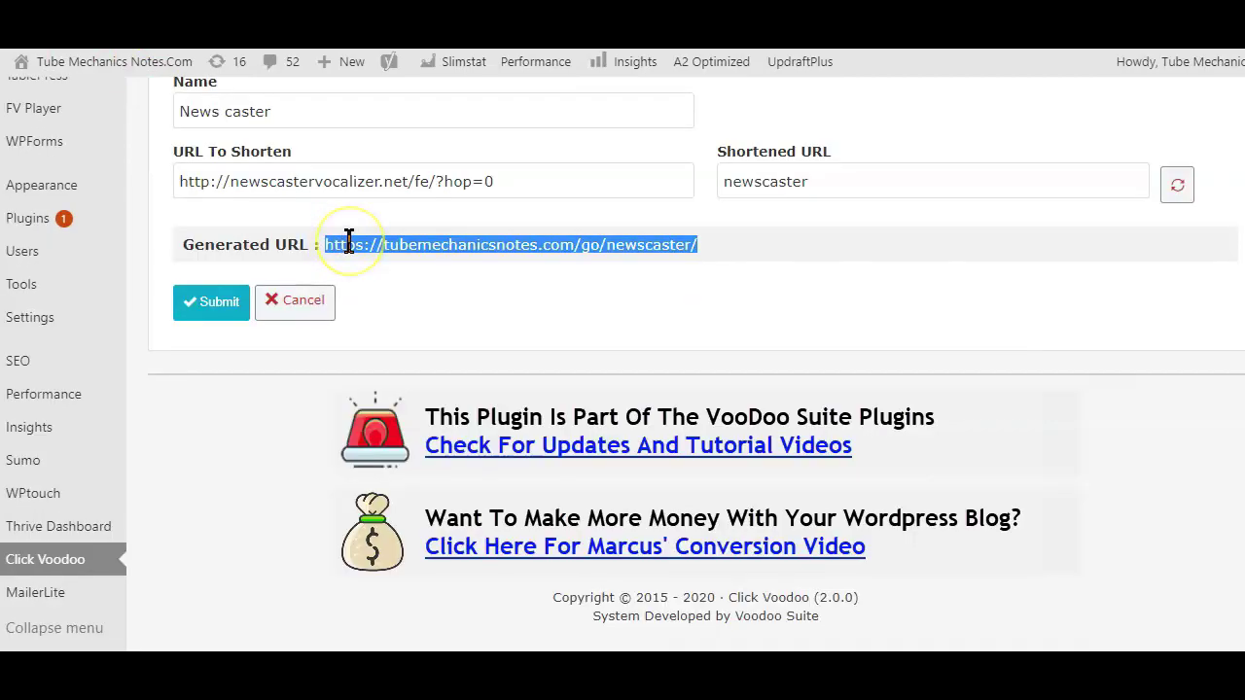
click(349, 242)
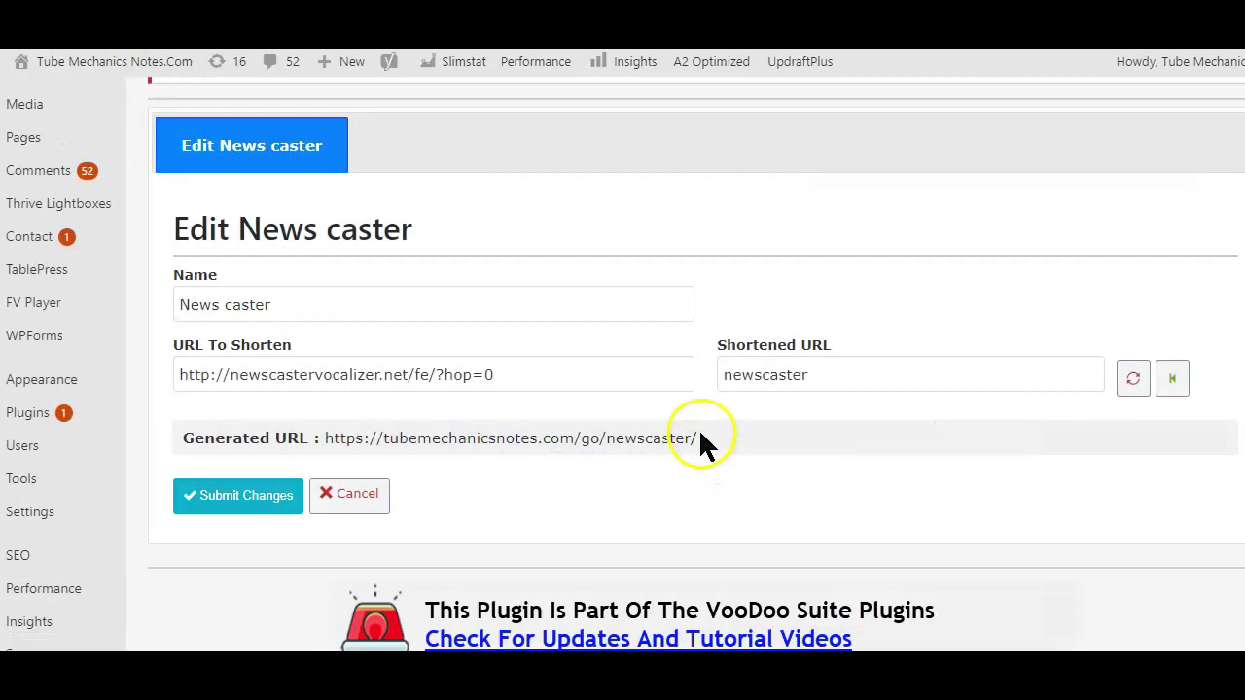
drag(698, 438, 330, 439)
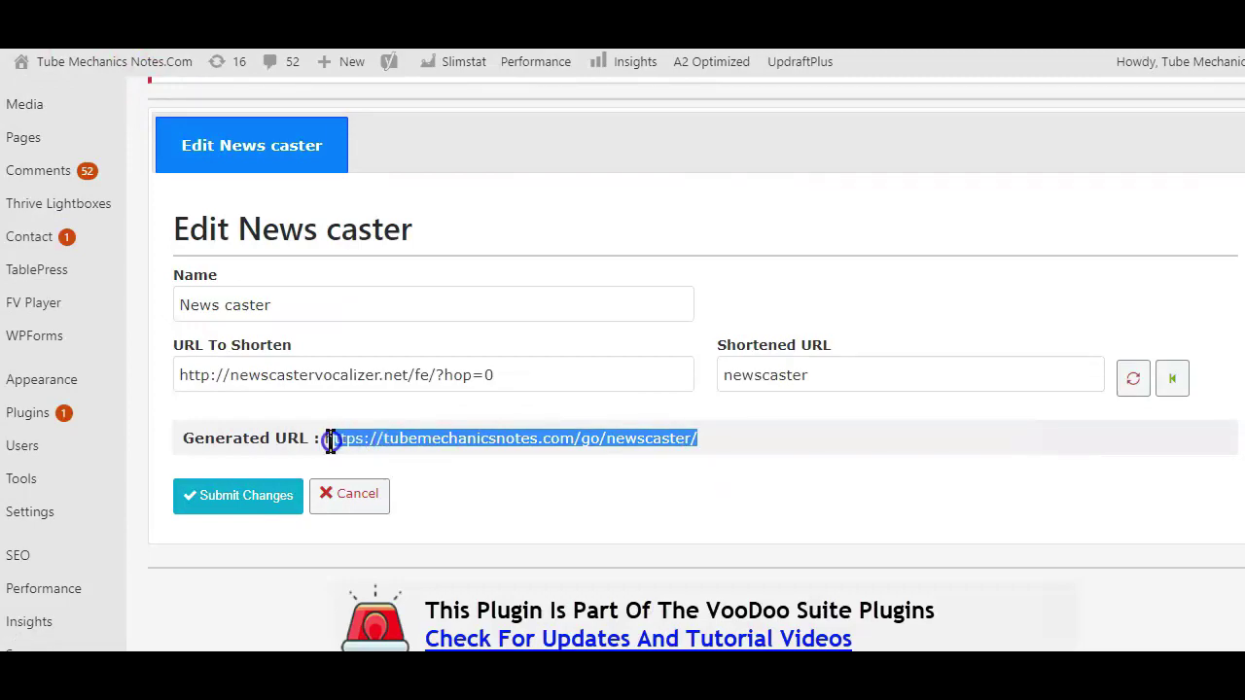
right_click(329, 439)
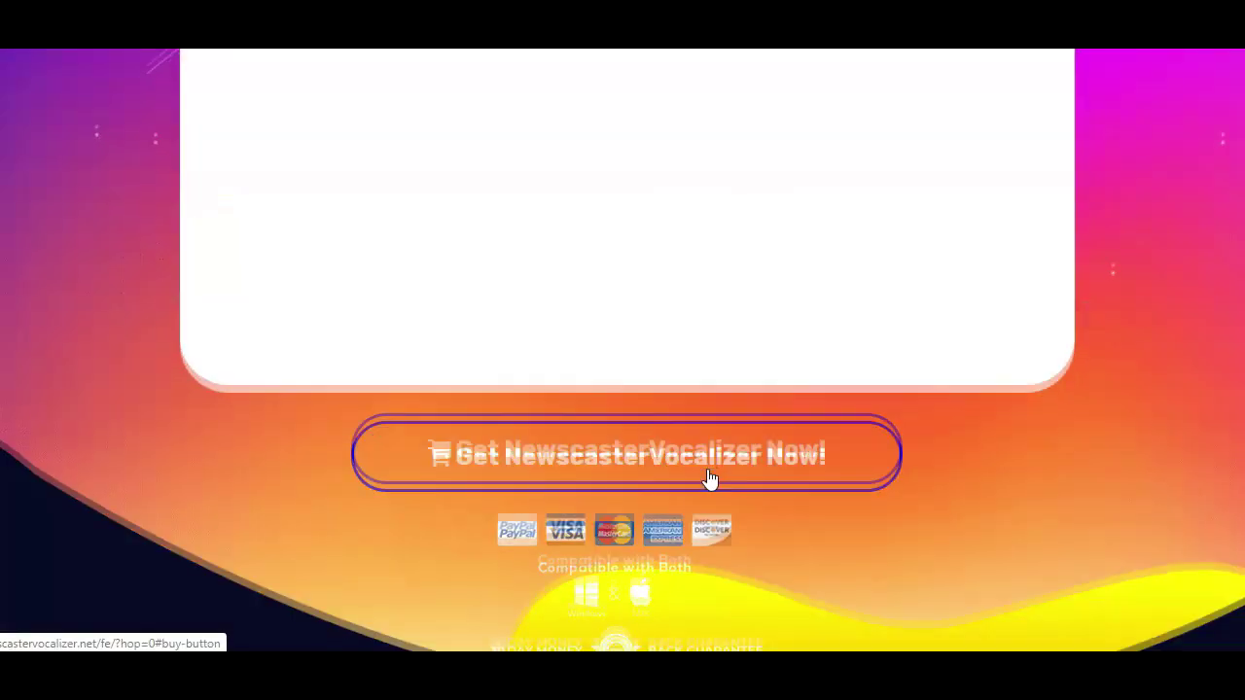
Step: Scroll back up to the top of the Newscaster Vocalizer sales page
scroll(709, 467, up, 15)
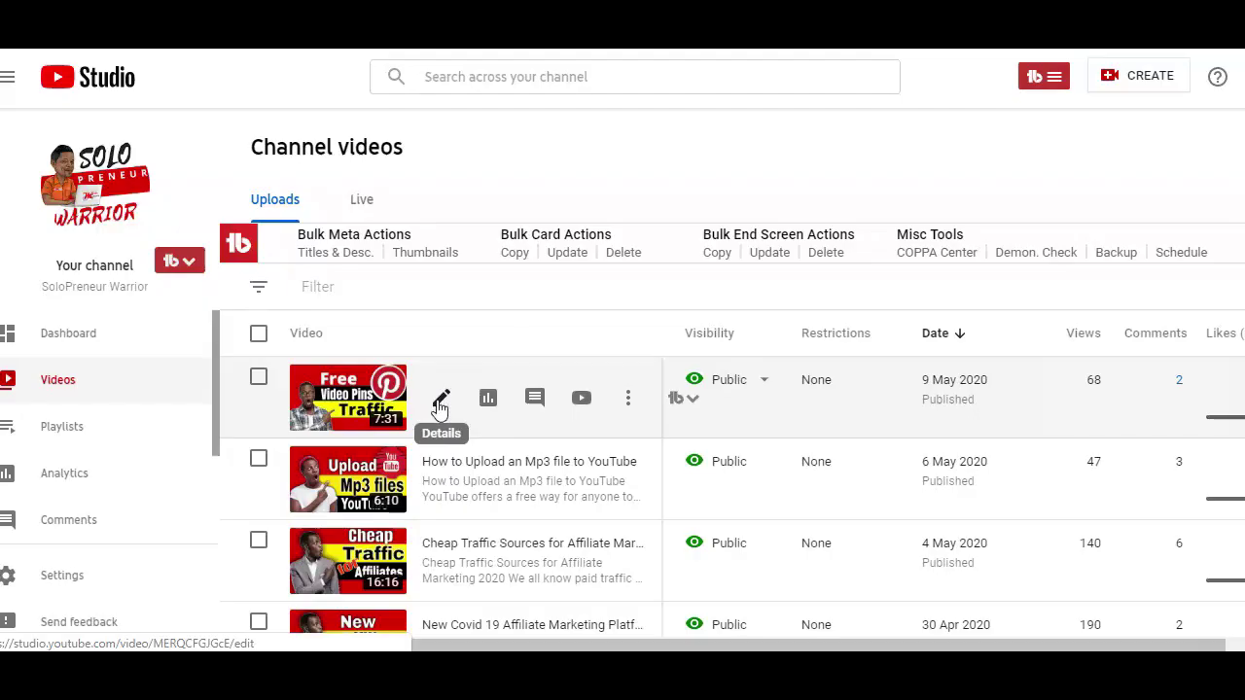
Step: Open the Pinterest video pins details, scroll the description and highlight its freetraffic link
click(439, 407)
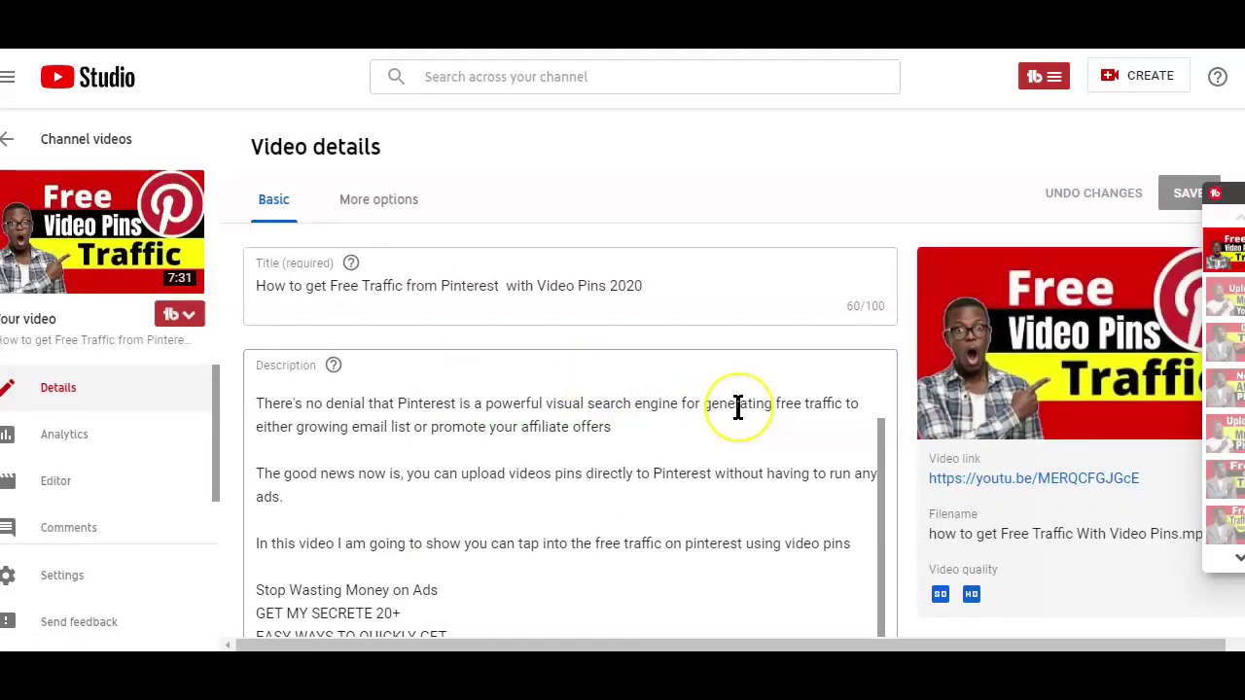
scroll(736, 408, down, 3)
scroll(733, 414, down, 1)
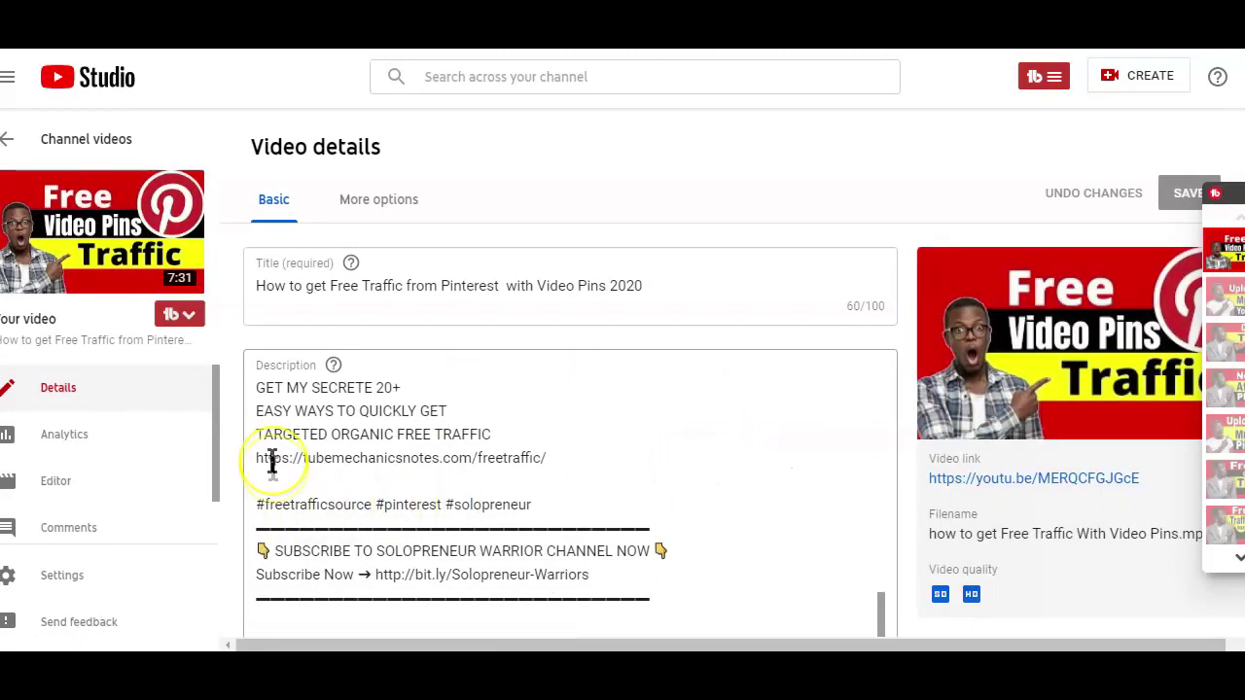
drag(255, 458, 302, 457)
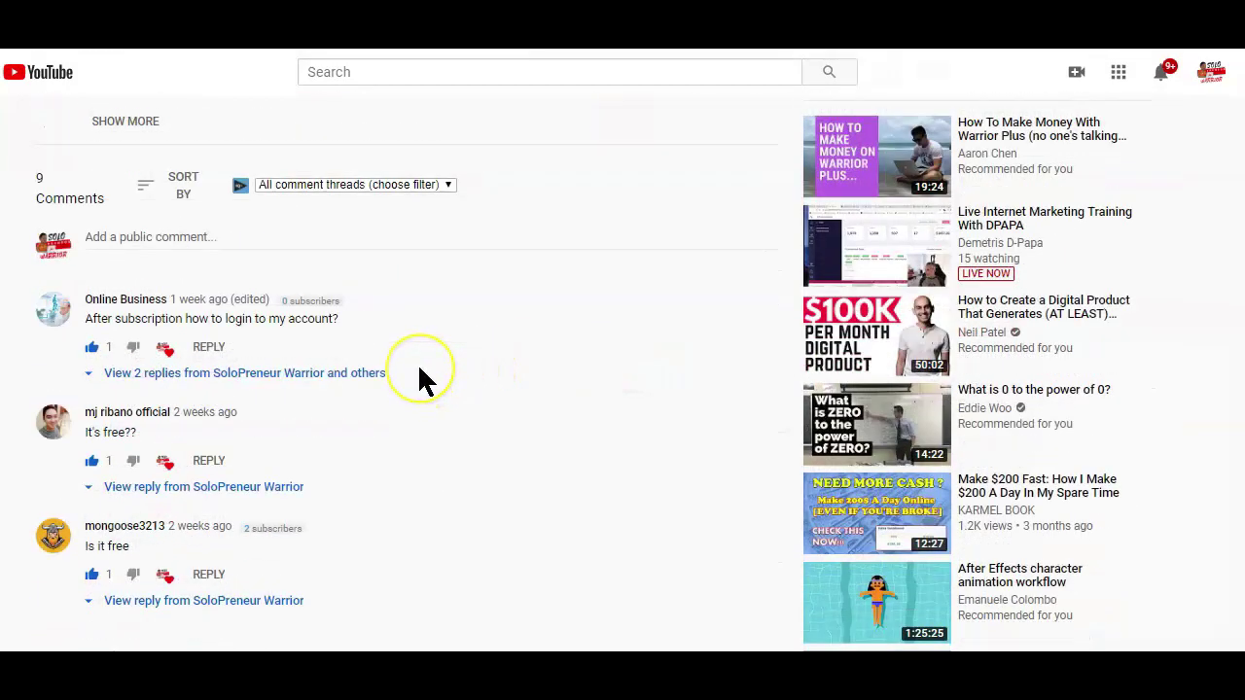
scroll(421, 377, down, 1)
Step: Post a public comment with the pasted Newscaster Vocalizer promo text and app link
scroll(420, 377, up, 1)
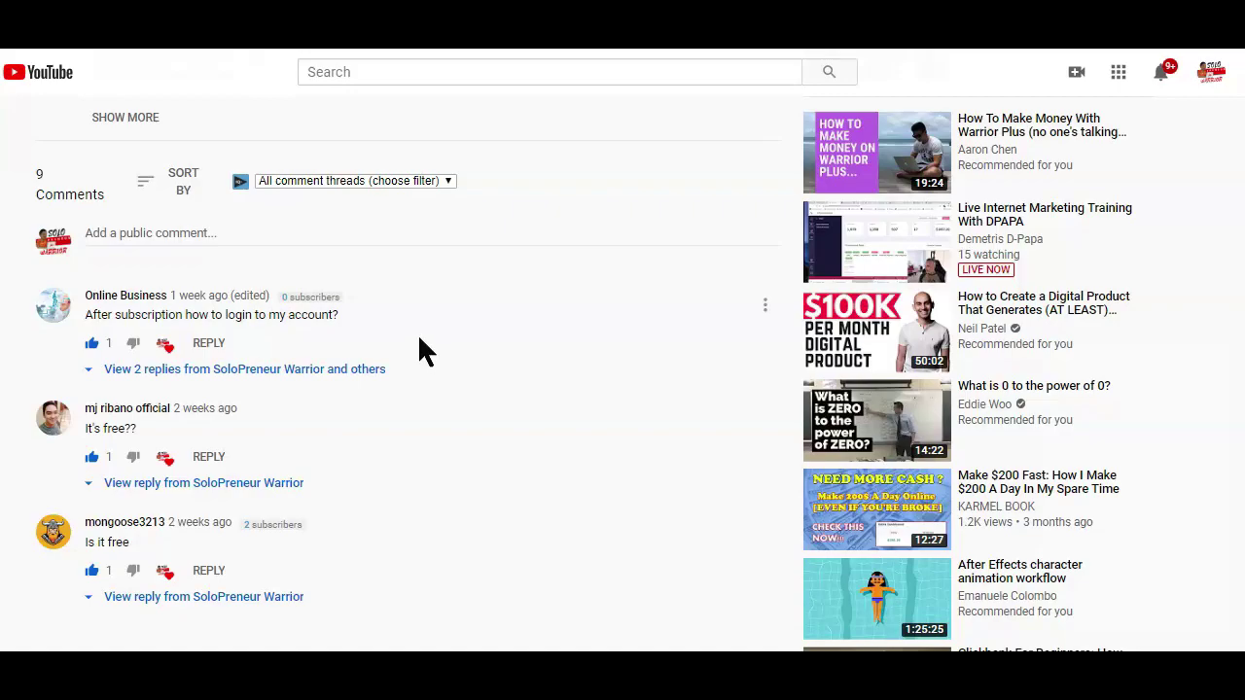
click(277, 235)
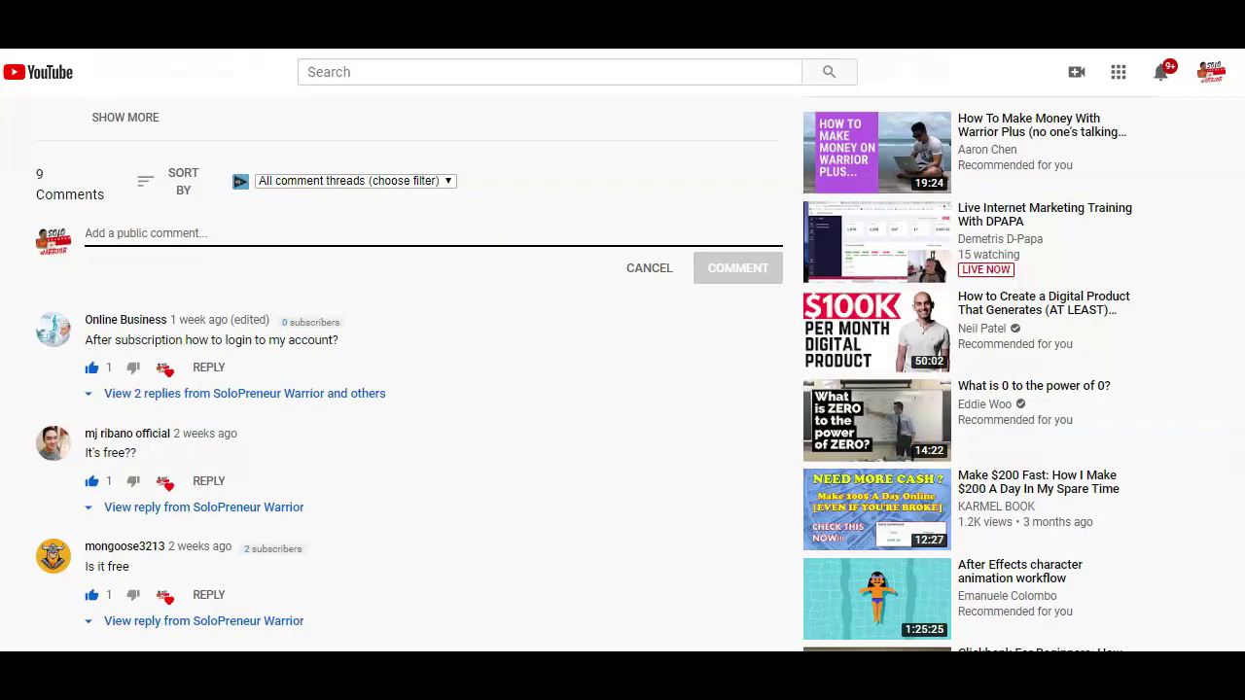
key(ctrl+v)
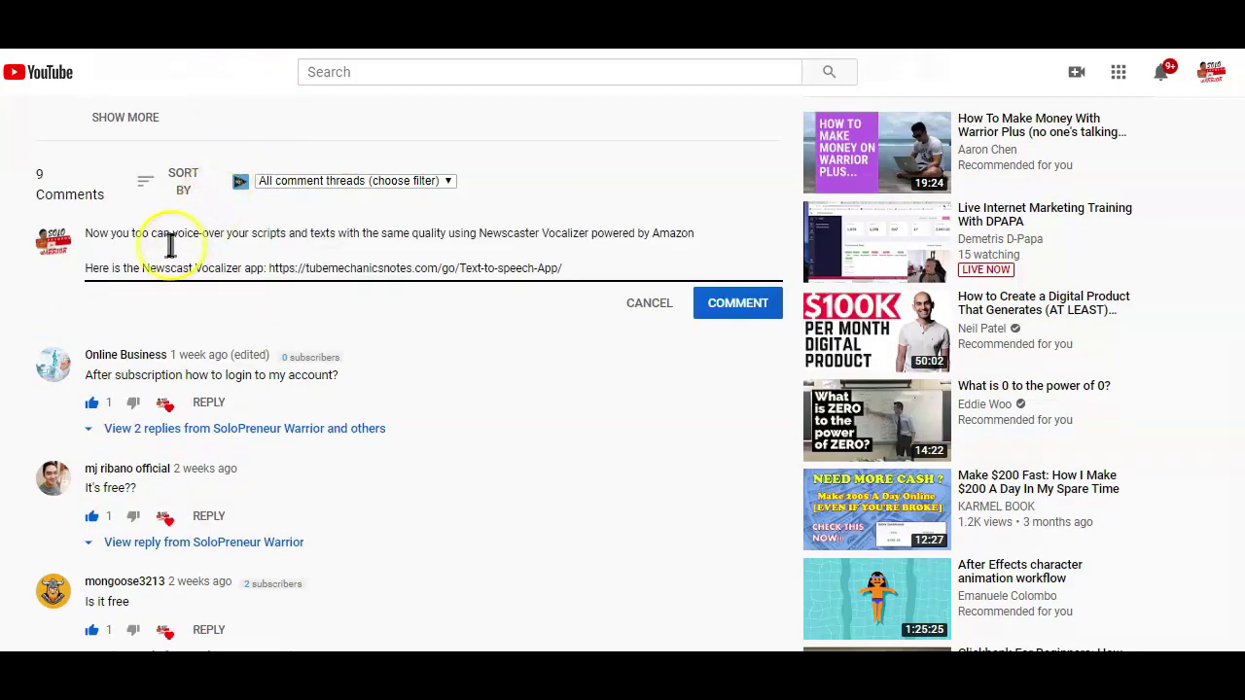
drag(271, 266, 560, 267)
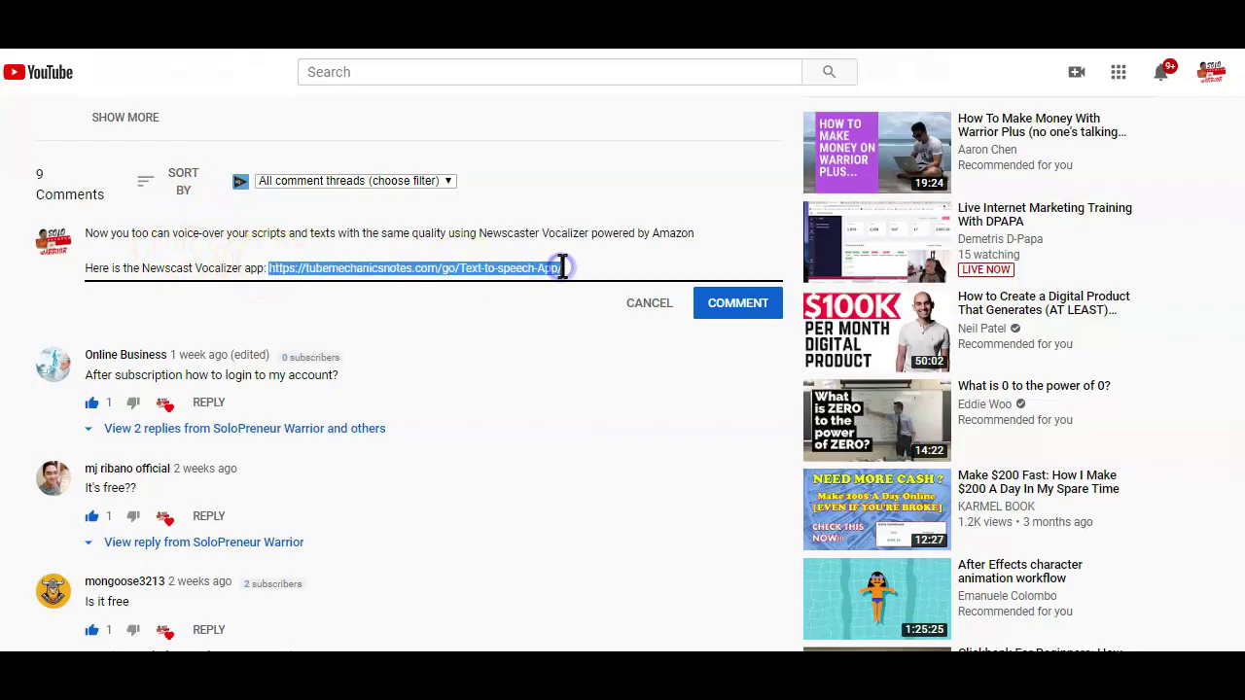
click(764, 304)
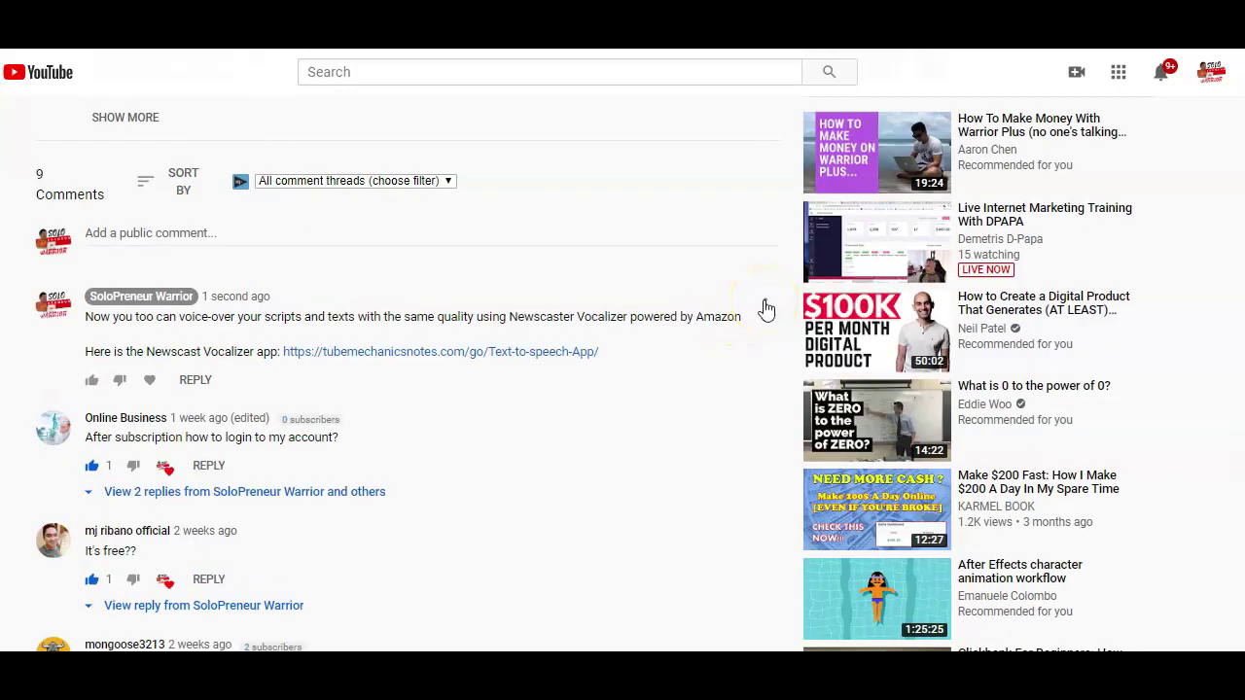
Step: Pin the new Newscaster Vocalizer comment to the top of the comments
click(762, 303)
click(804, 346)
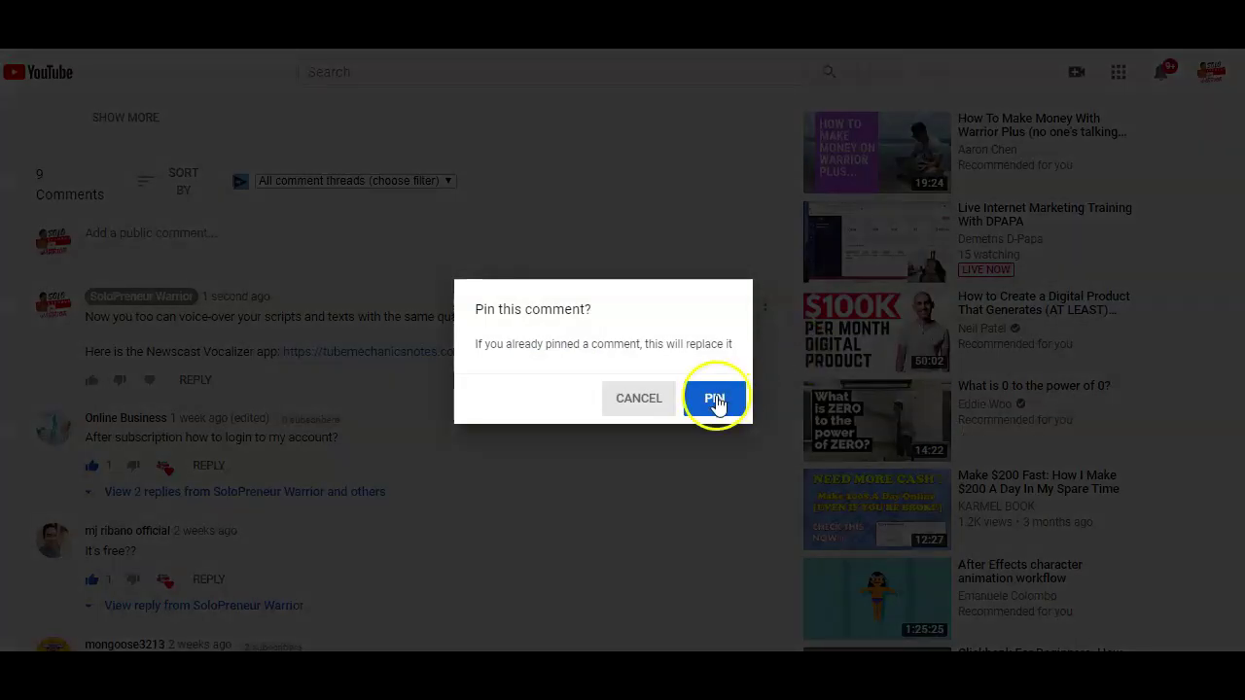
click(715, 400)
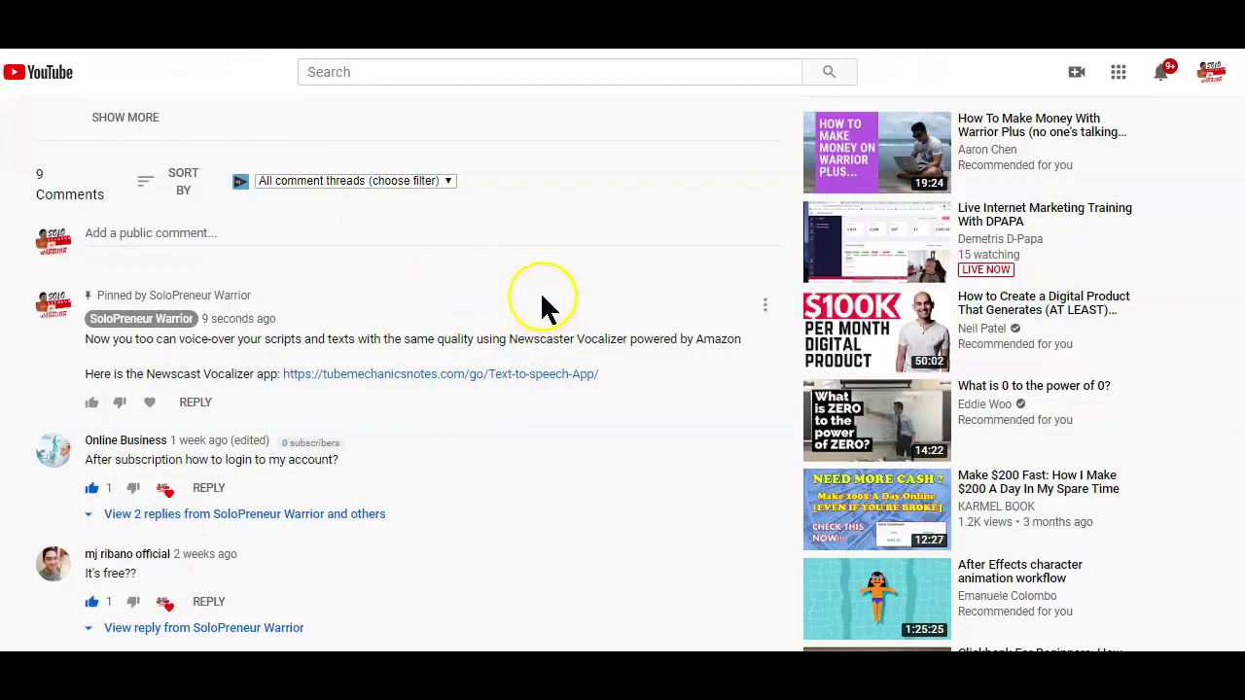
scroll(543, 292, up, 6)
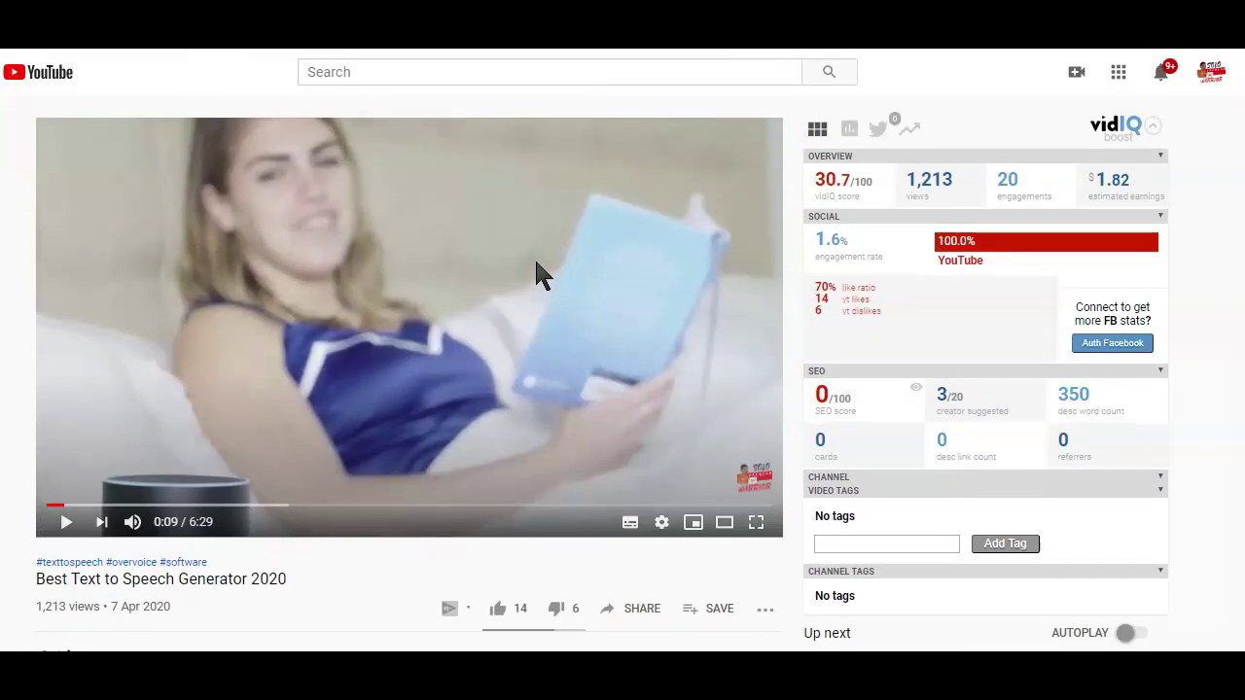
scroll(533, 257, down, 1)
scroll(534, 256, up, 1)
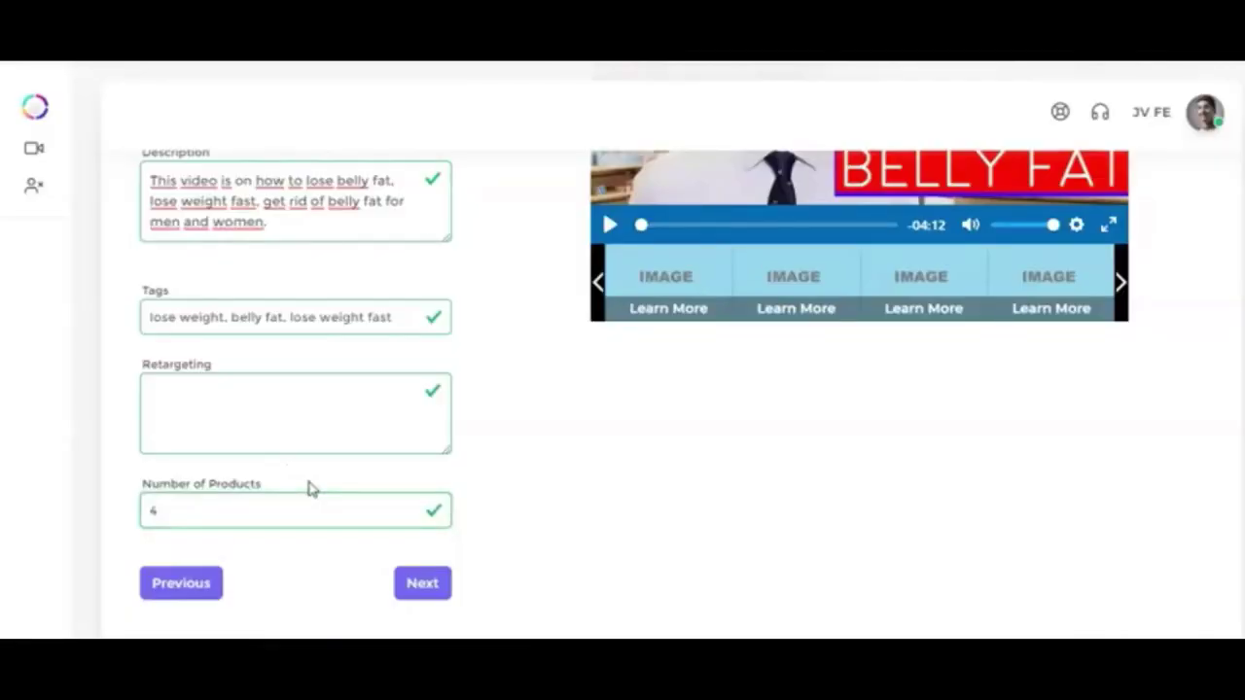
Step: Move to the Products step and paste 'Cinderella Solution' as Product 1's title
click(423, 584)
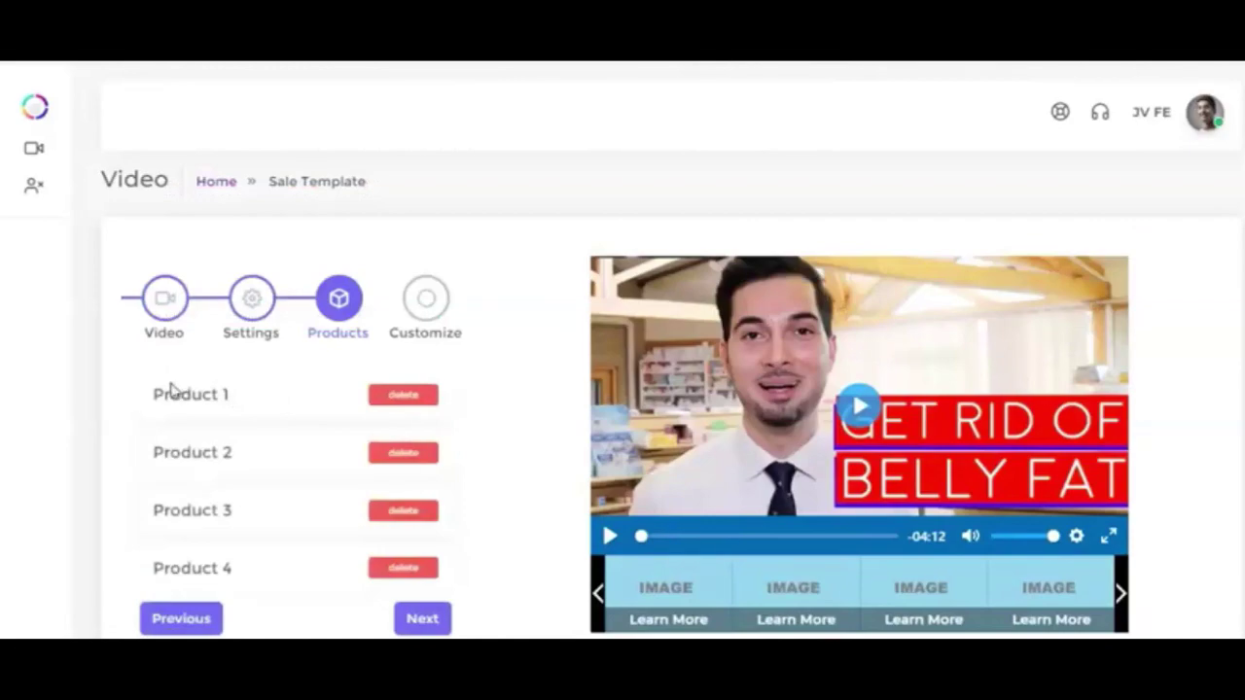
scroll(235, 378, down, 1)
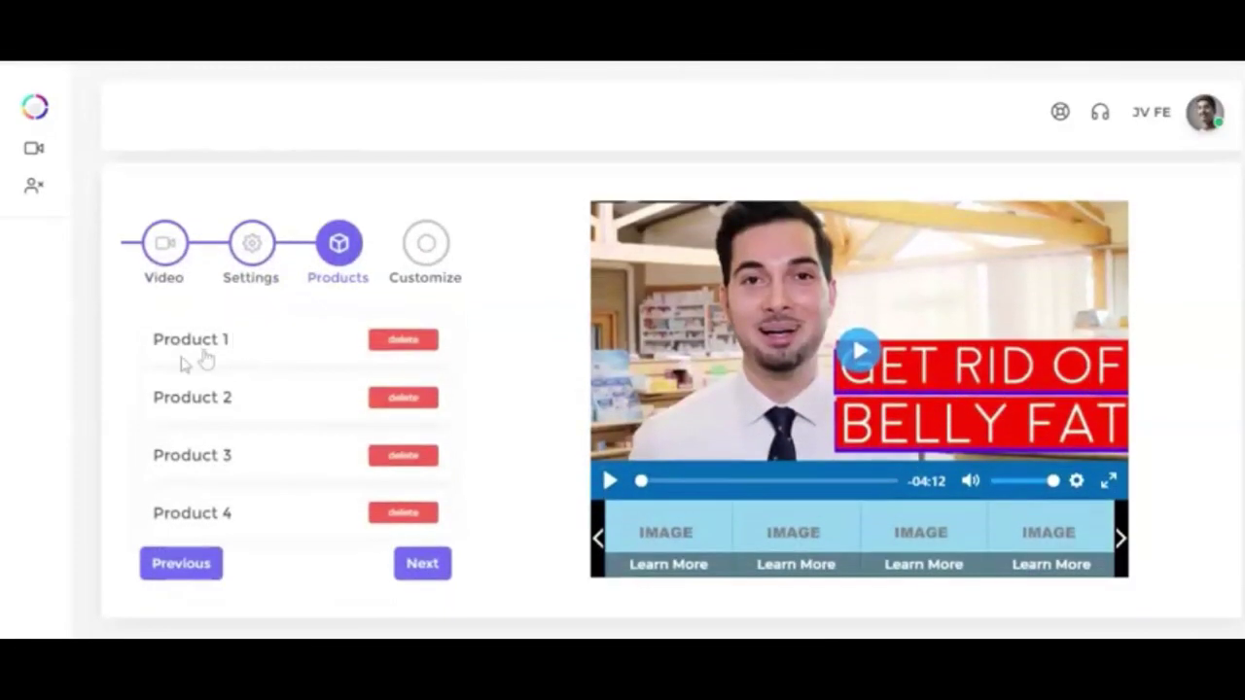
click(190, 342)
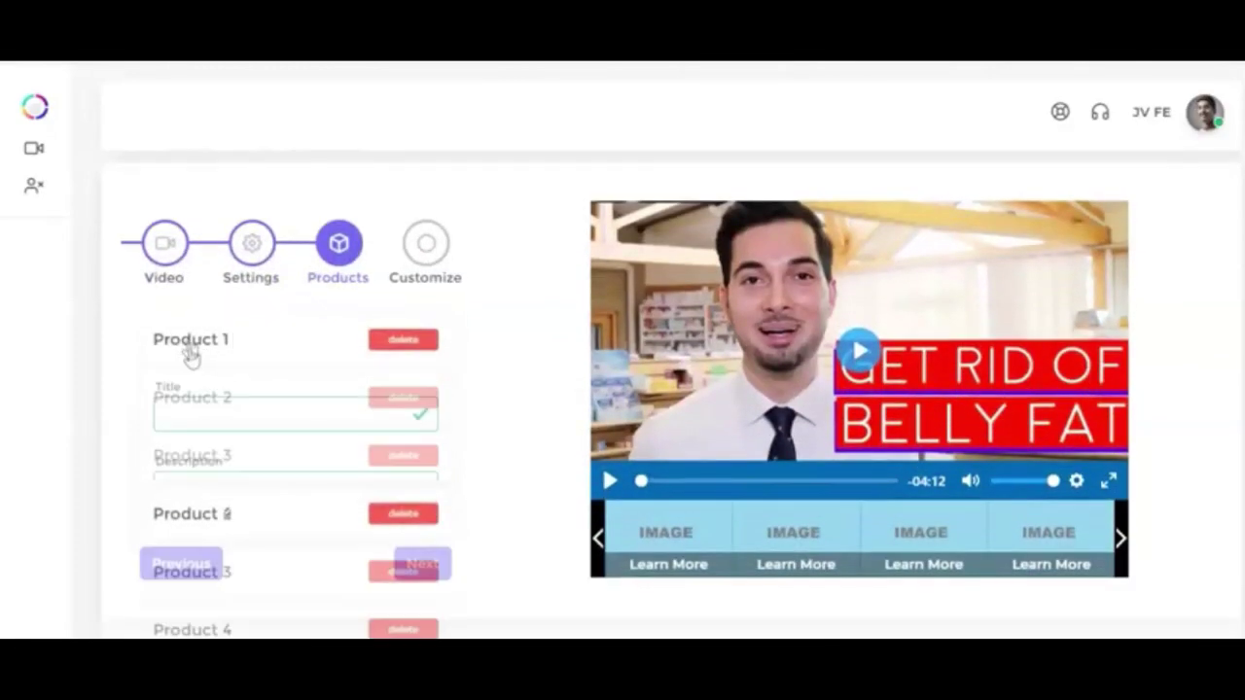
click(186, 409)
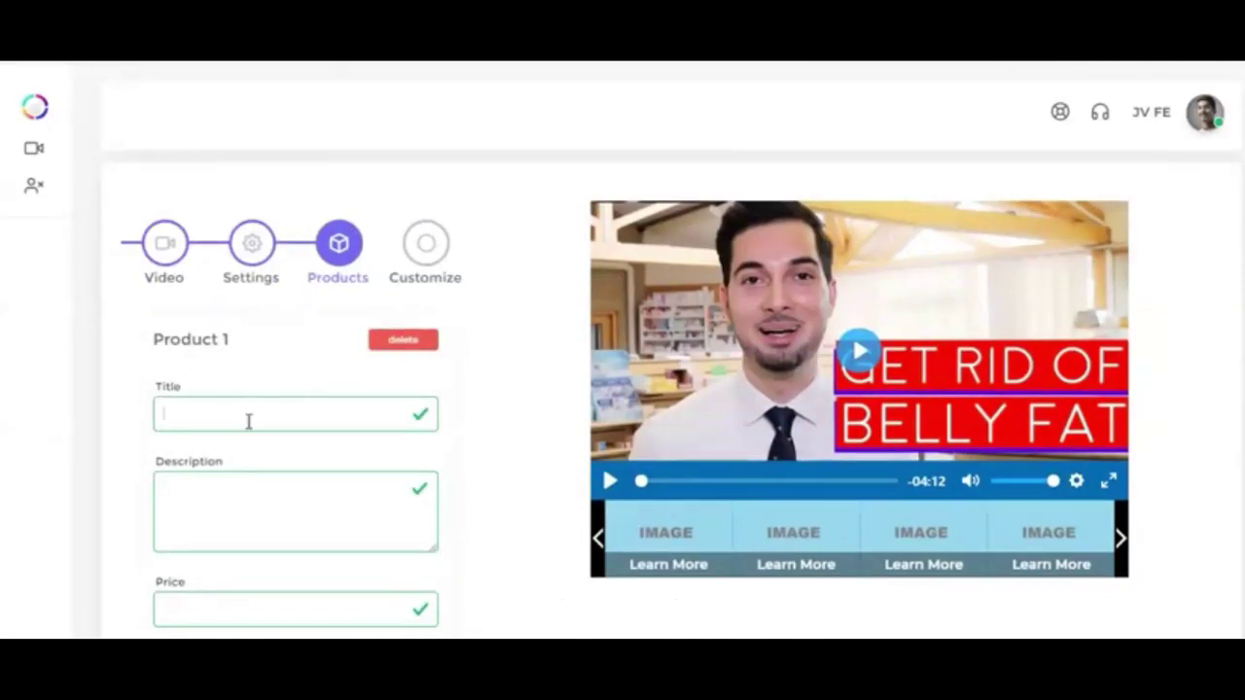
text(Cinderella Solution)
click(273, 496)
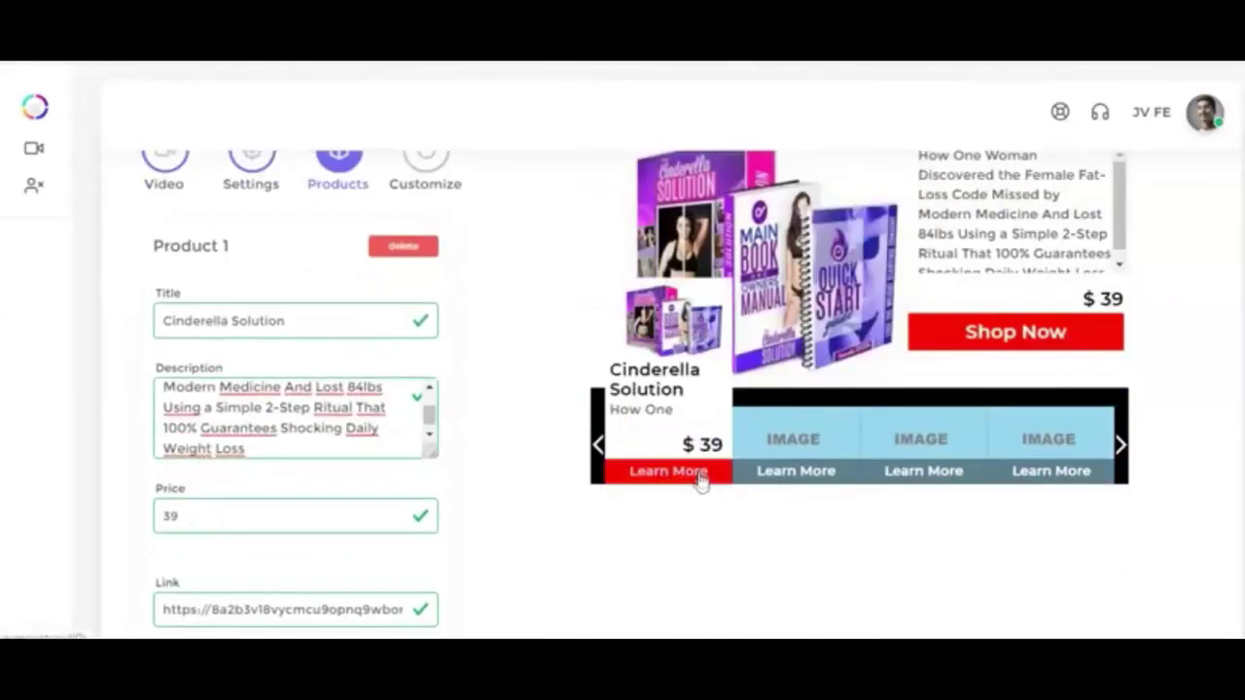
Step: Review the filled product entries, play the preview video and advance to Customize
scroll(694, 478, up, 3)
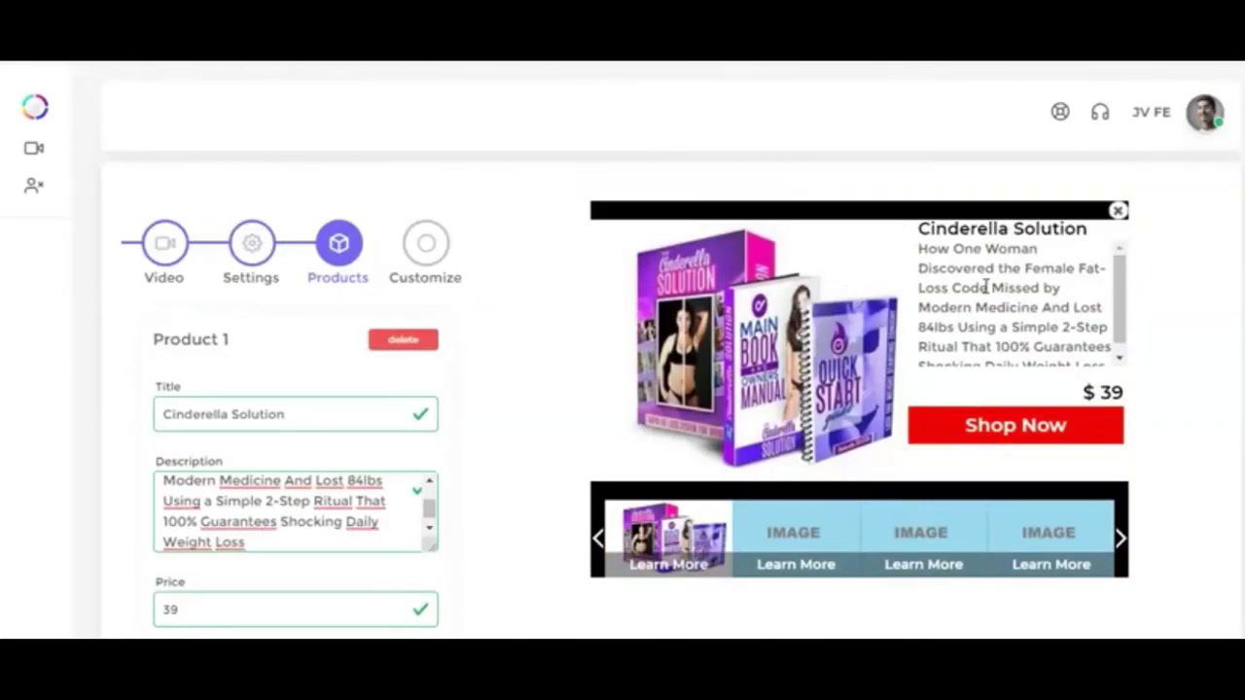
scroll(985, 272, down, 1)
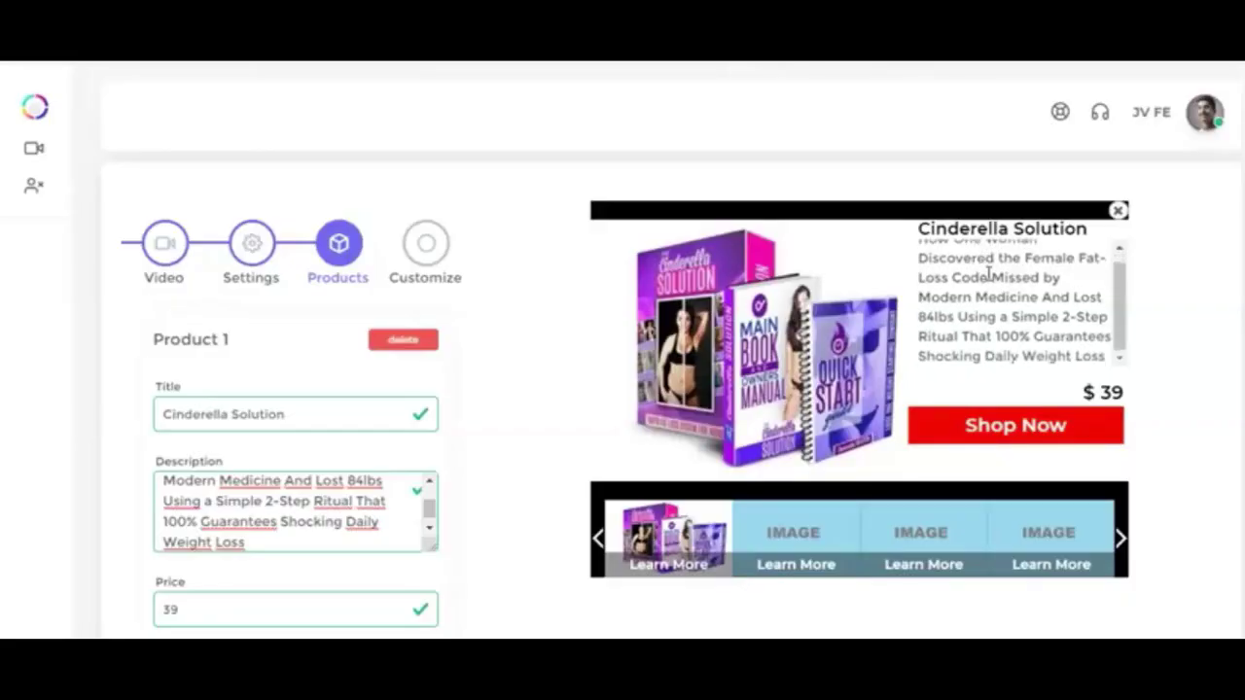
scroll(988, 274, up, 2)
scroll(372, 515, down, 4)
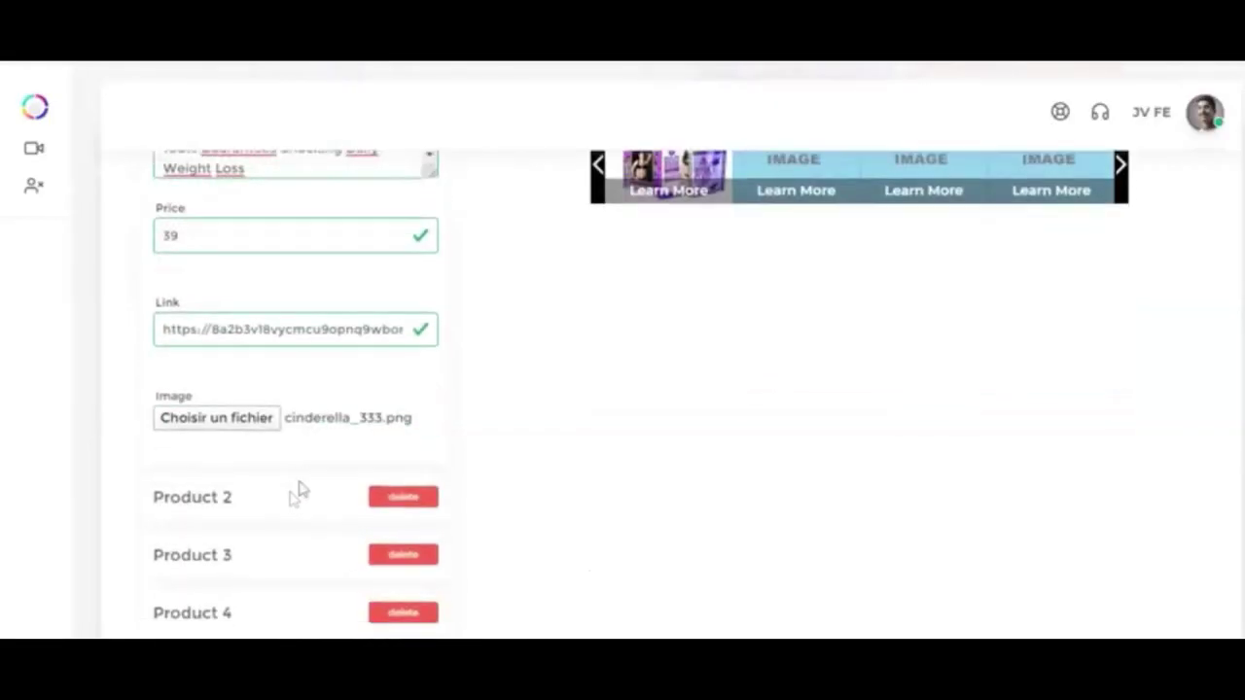
scroll(324, 427, down, 1)
scroll(325, 388, up, 1)
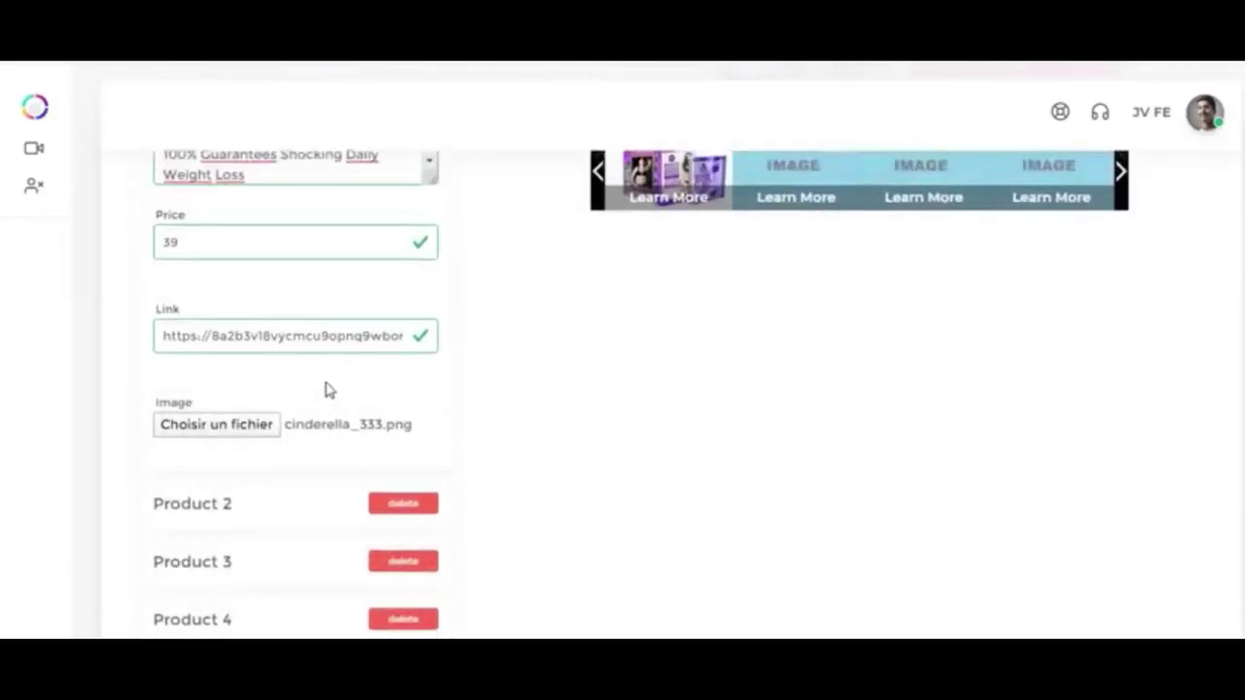
scroll(325, 389, up, 3)
scroll(321, 506, down, 4)
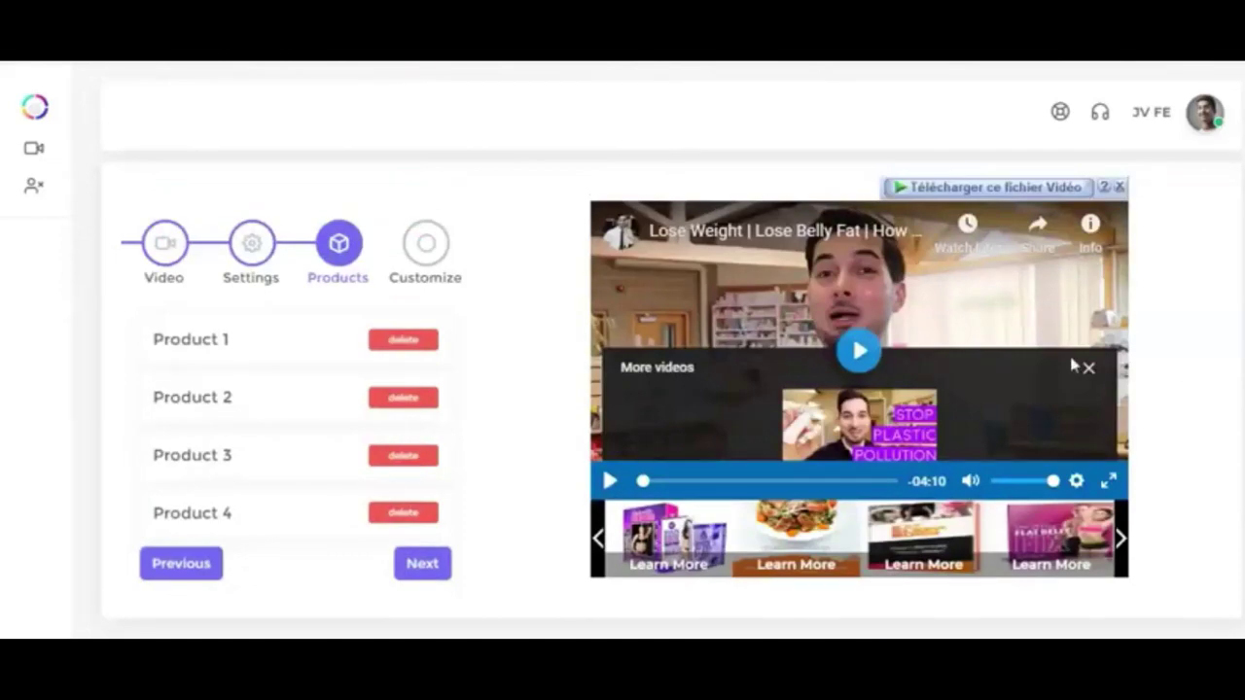
click(1088, 367)
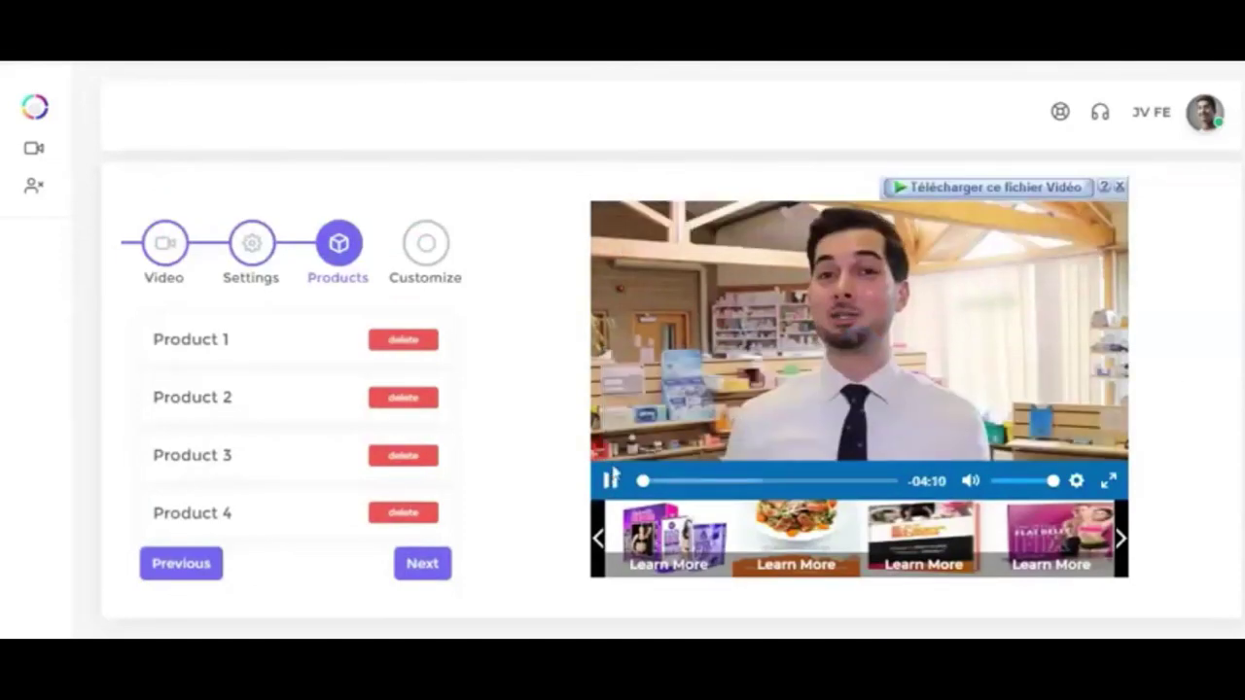
click(422, 566)
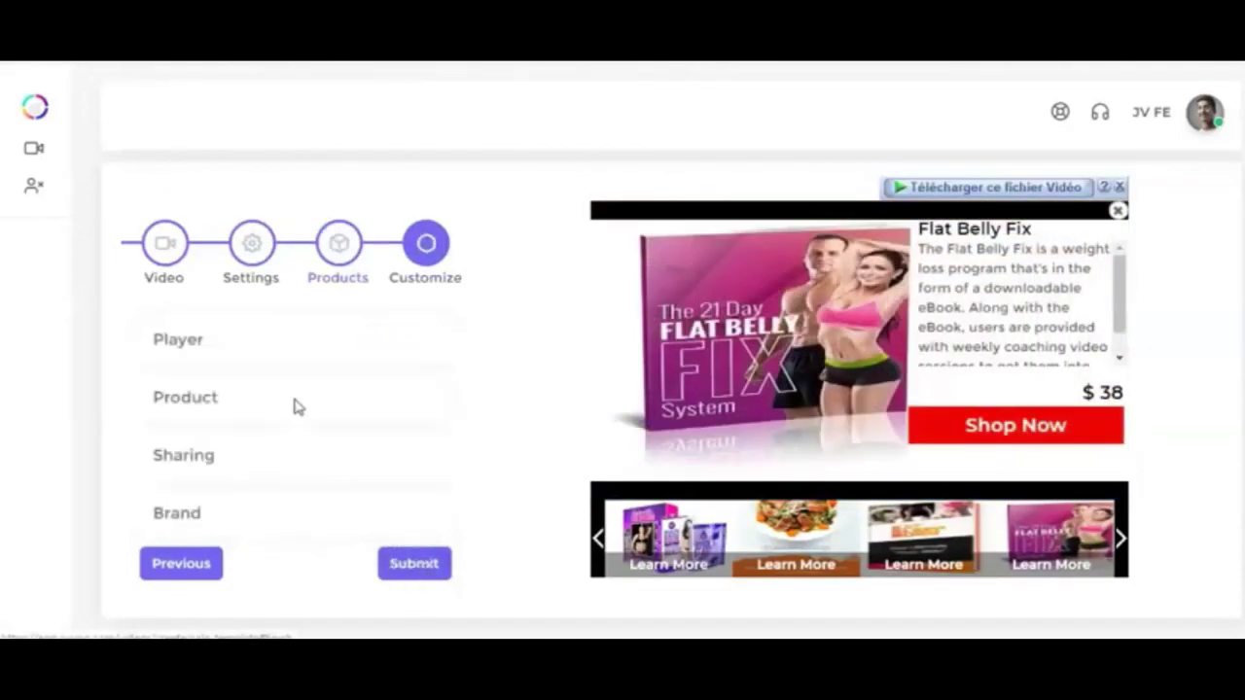
Step: Expand the Player settings, close the product pop-up on the preview, and expand the Product styling options
click(178, 342)
scroll(189, 278, up, 2)
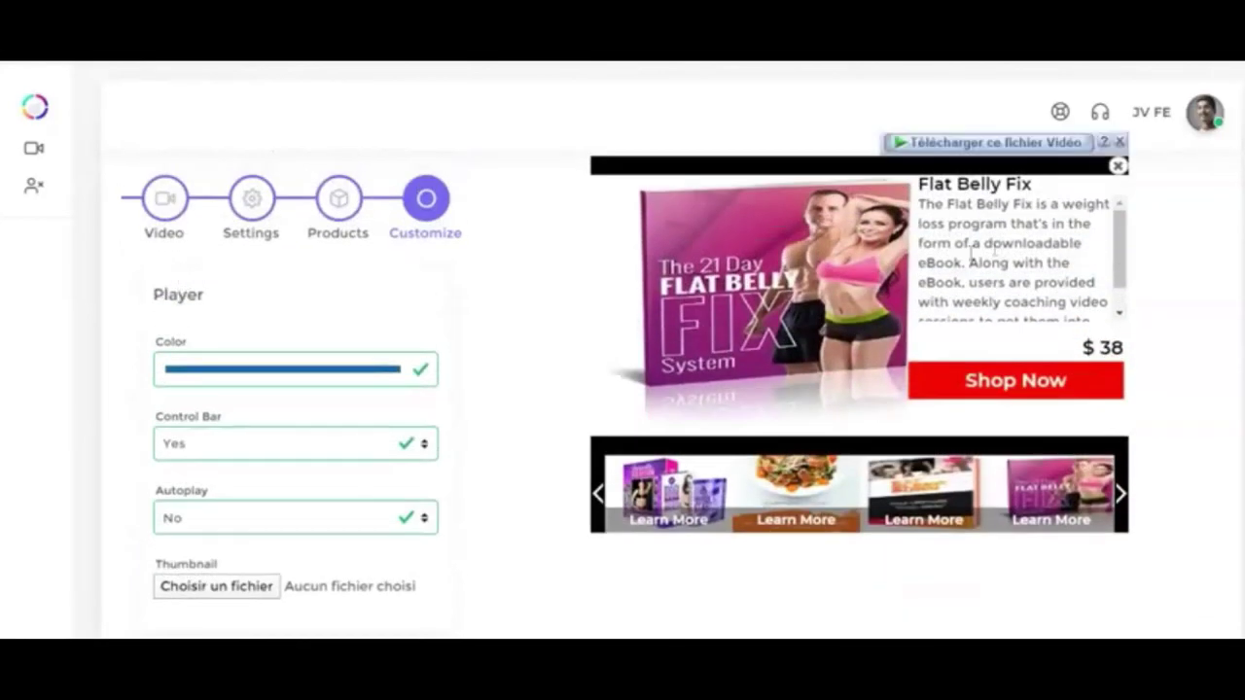
click(1117, 167)
scroll(231, 408, down, 3)
click(205, 398)
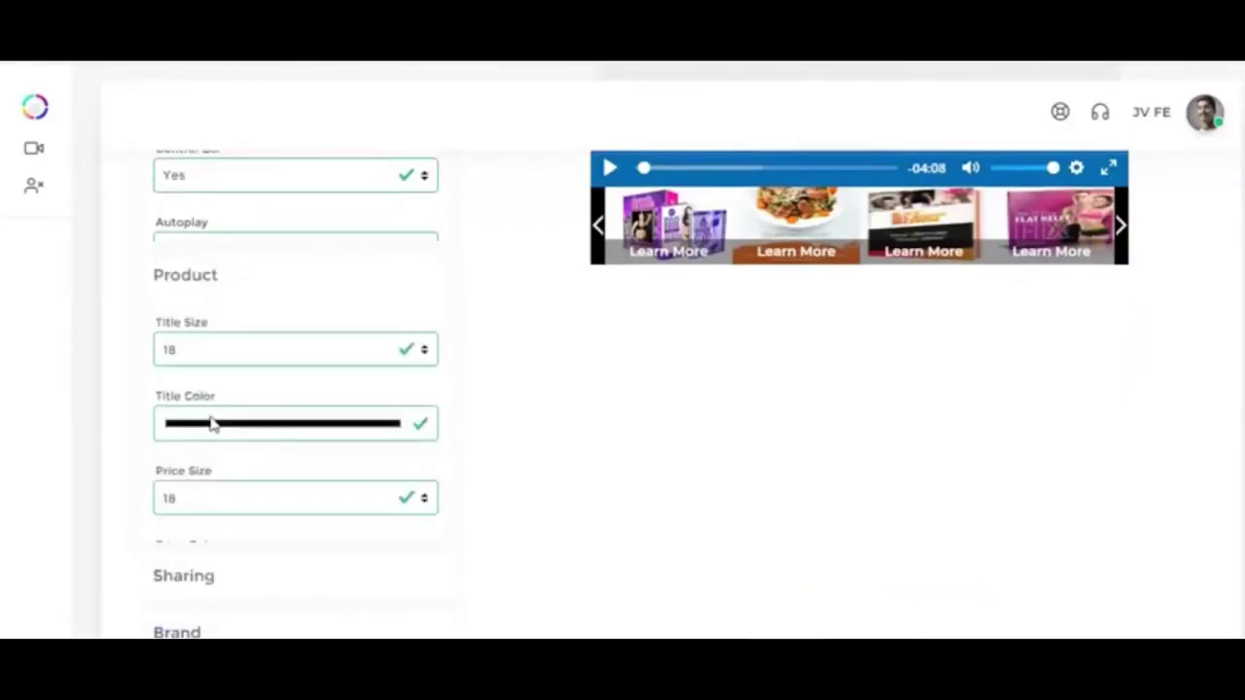
scroll(214, 418, down, 3)
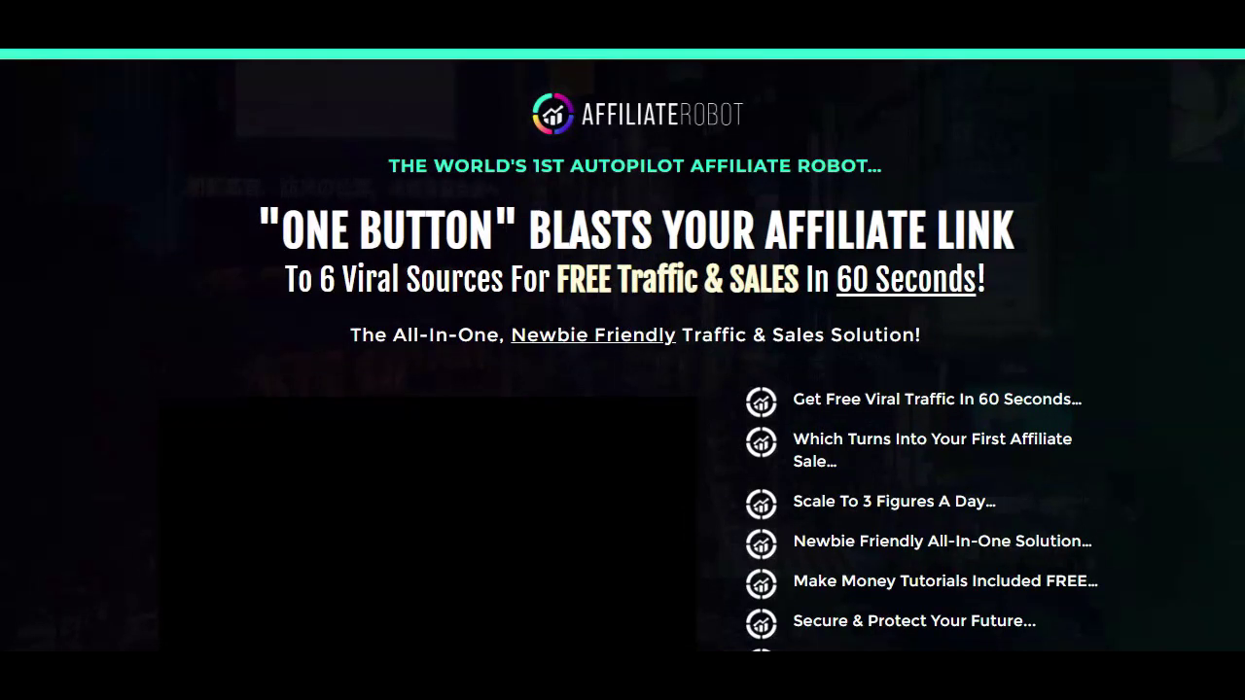
scroll(161, 167, down, 2)
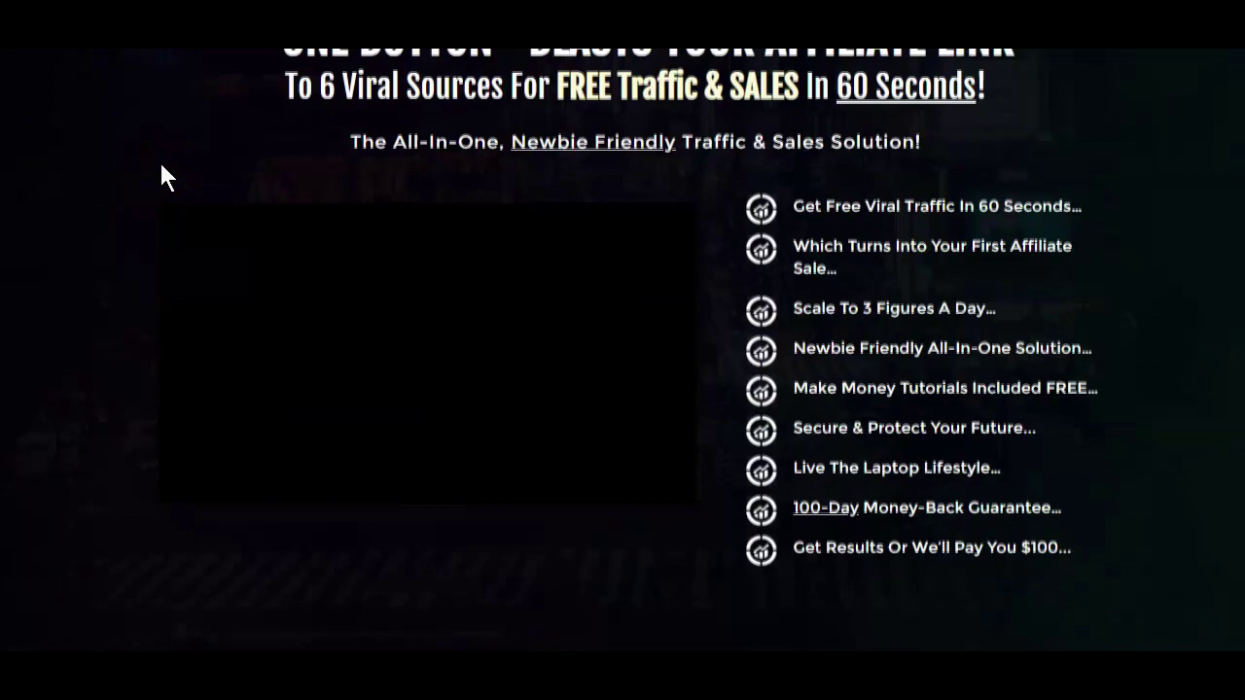
scroll(162, 167, up, 2)
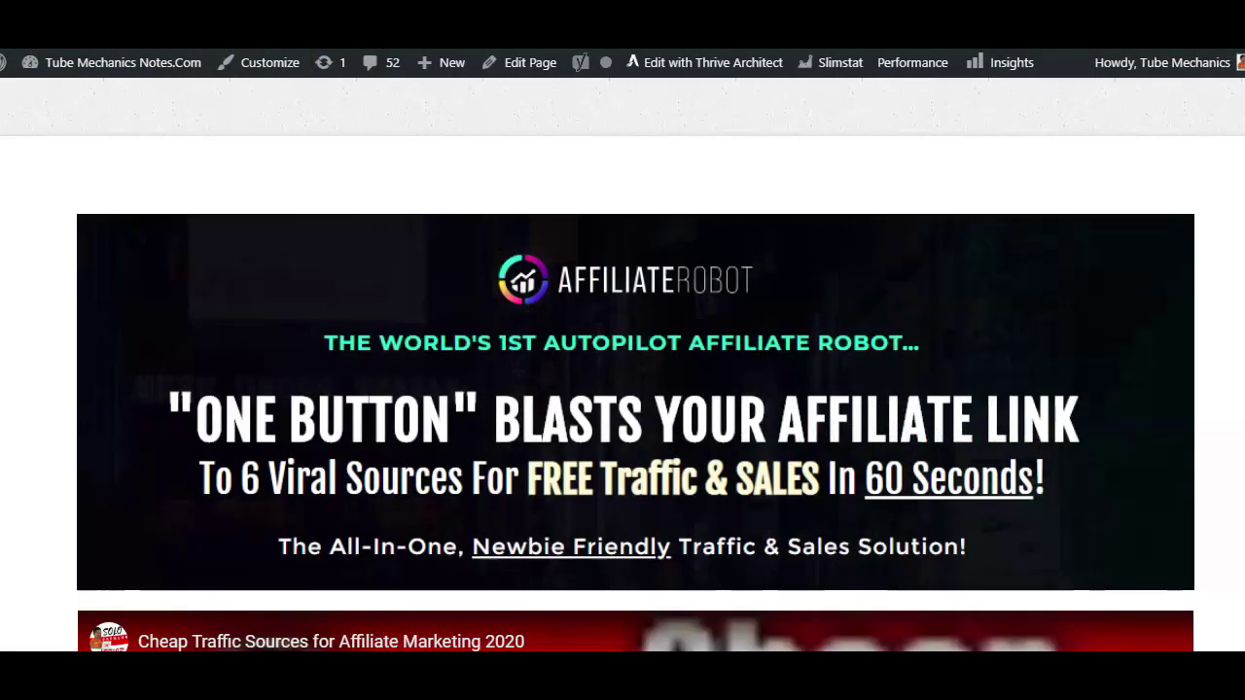
Step: Scroll past the affiliate network screenshots to the orange 'Click Here to Secure Your Copy' bar
scroll(465, 160, down, 15)
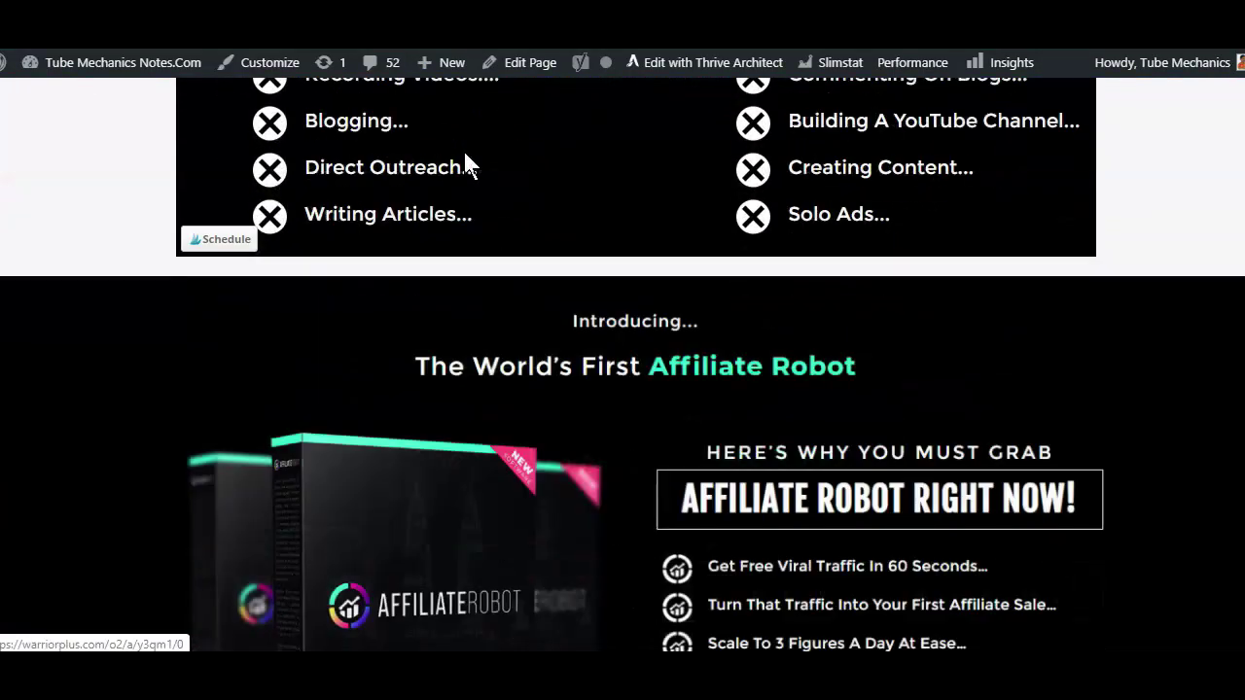
scroll(463, 153, down, 5)
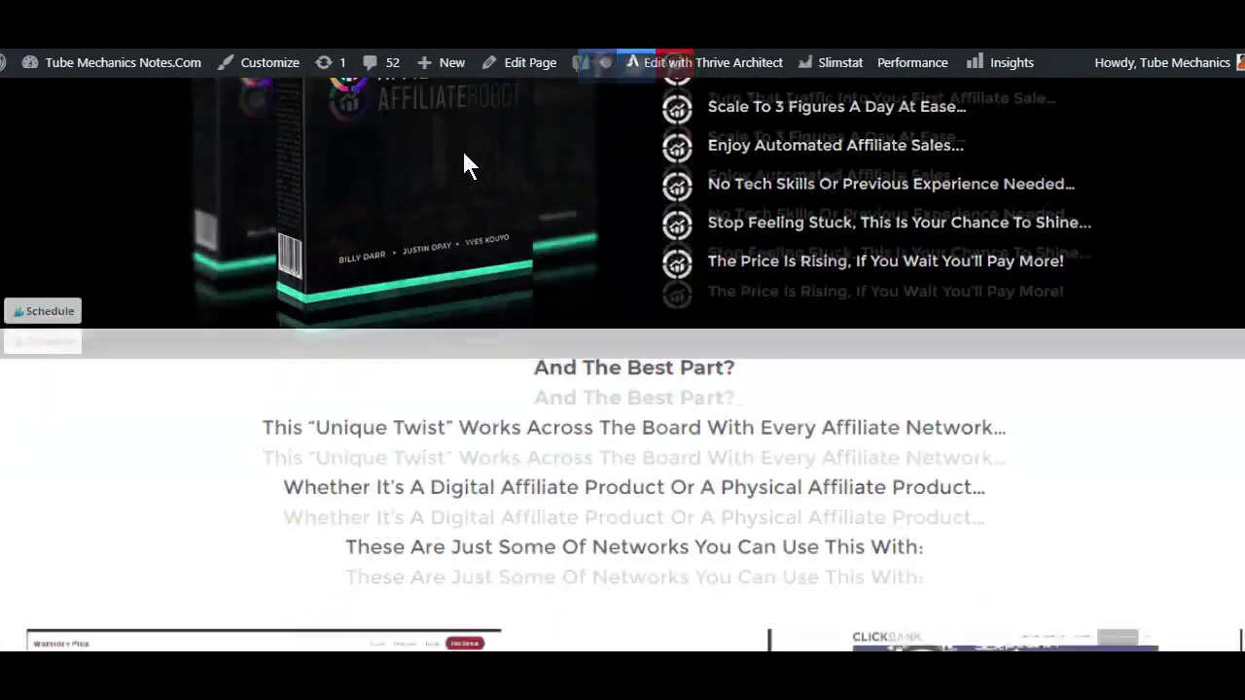
scroll(463, 152, down, 6)
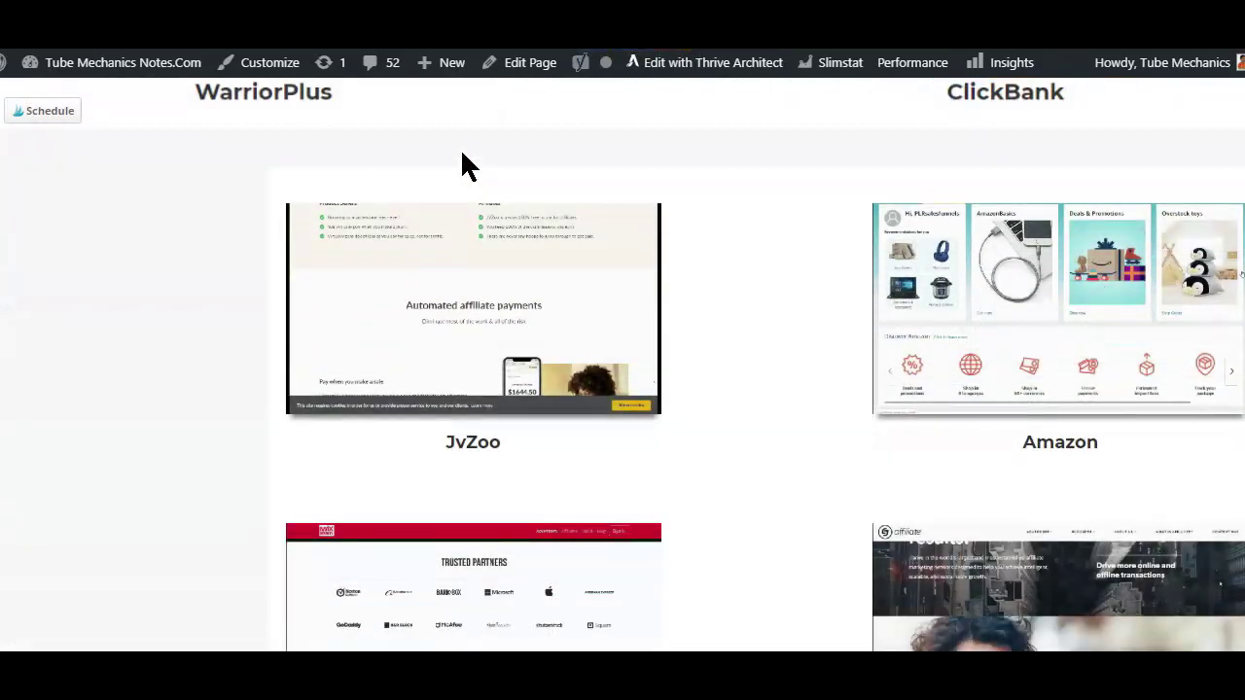
scroll(463, 153, down, 5)
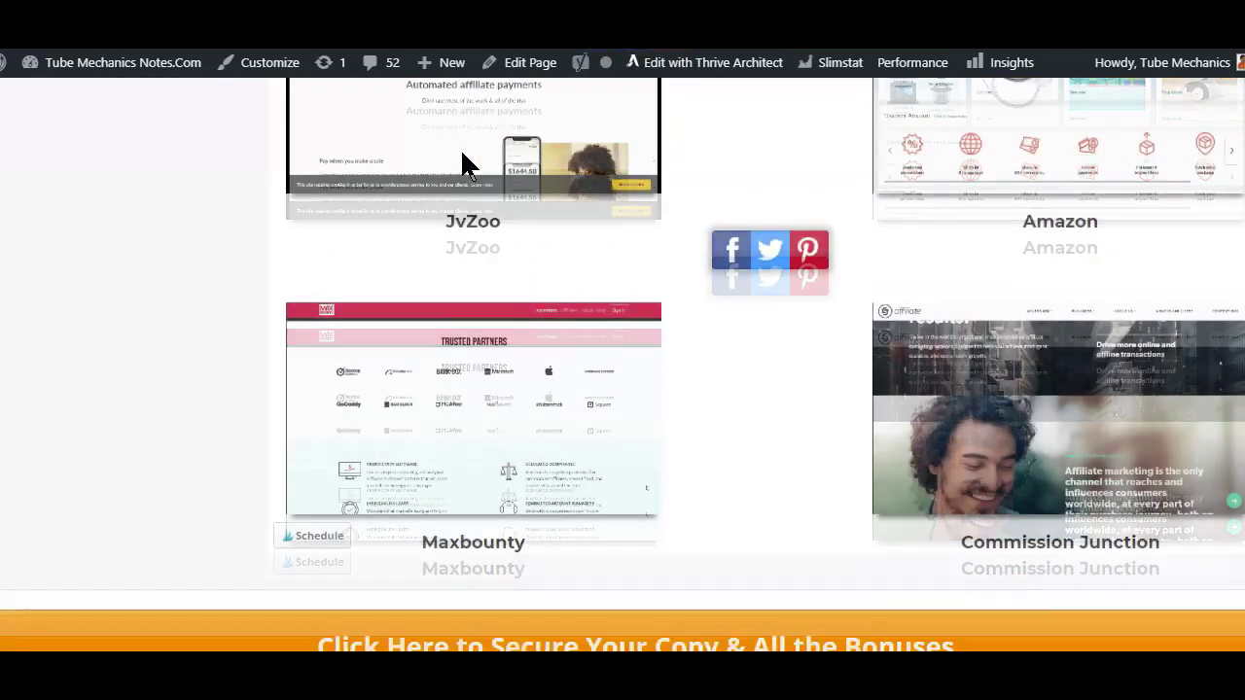
scroll(459, 150, down, 1)
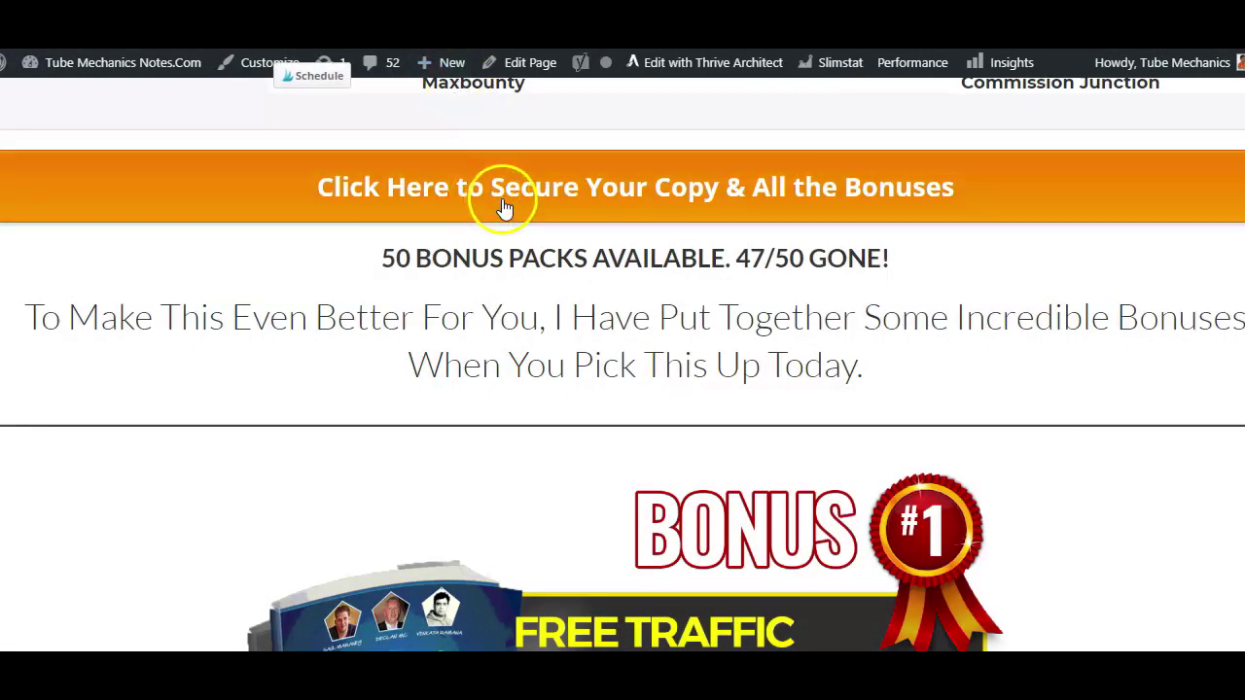
Step: Scroll through the bonus tutorial images, clicking a couple of them along the way
scroll(502, 204, down, 3)
scroll(502, 199, down, 1)
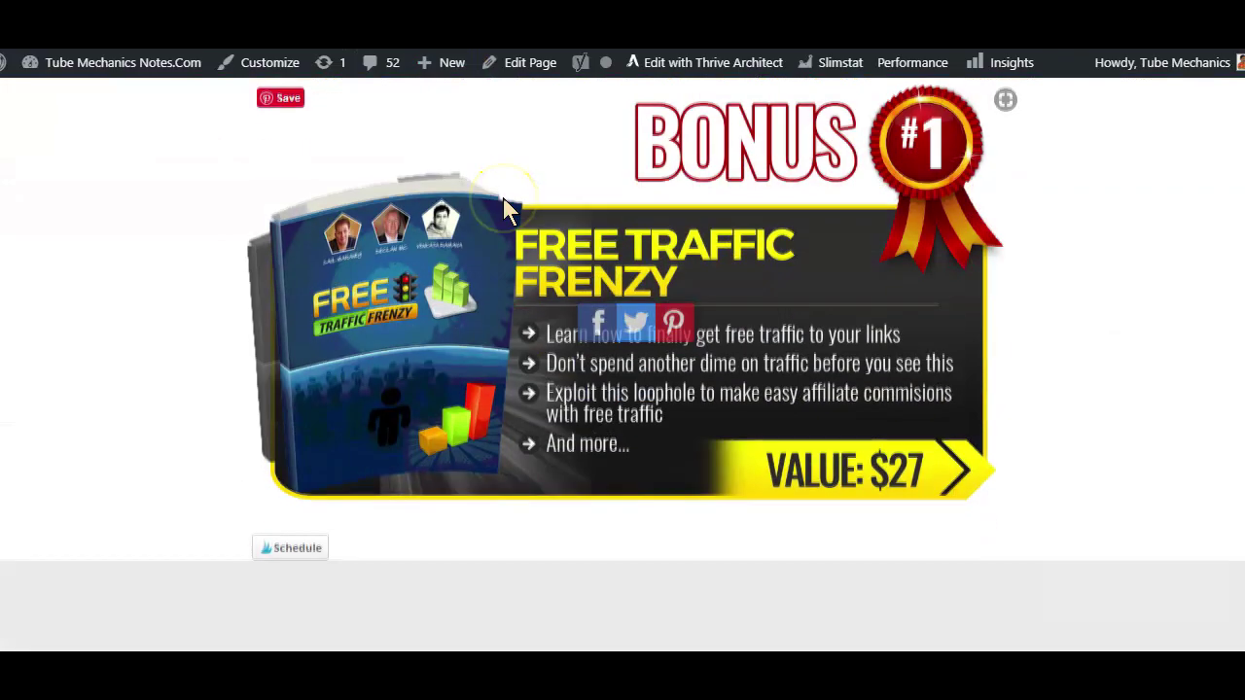
scroll(502, 197, down, 5)
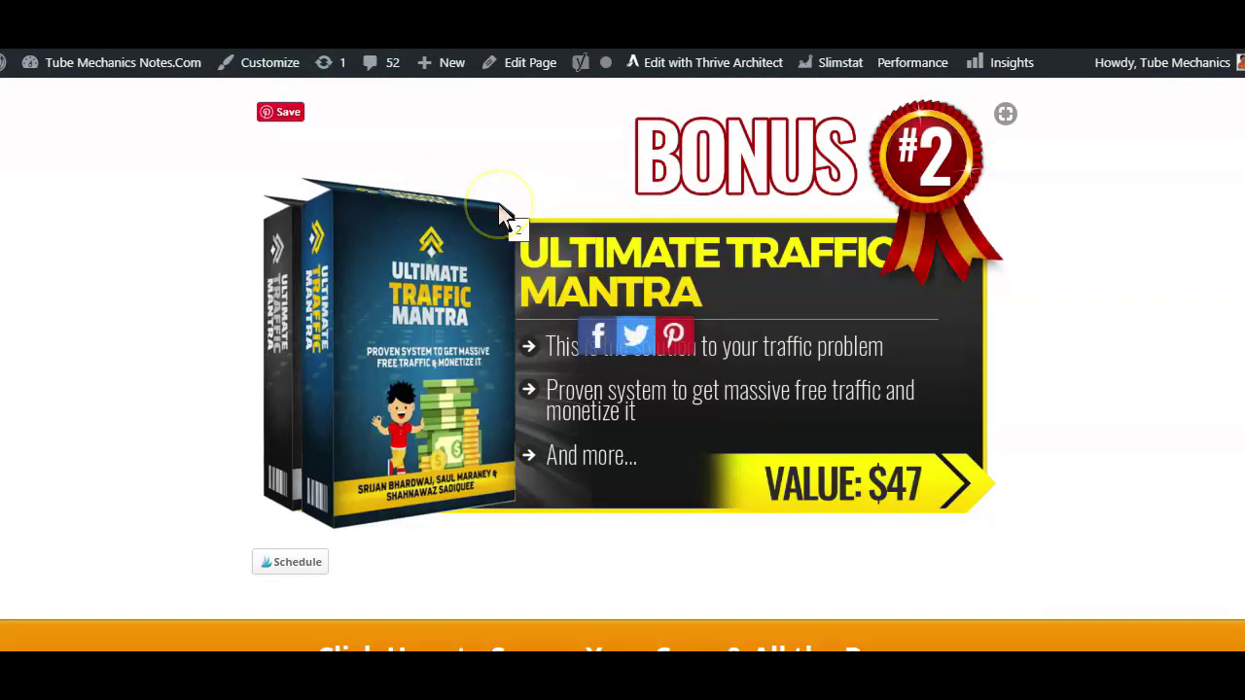
scroll(499, 206, down, 6)
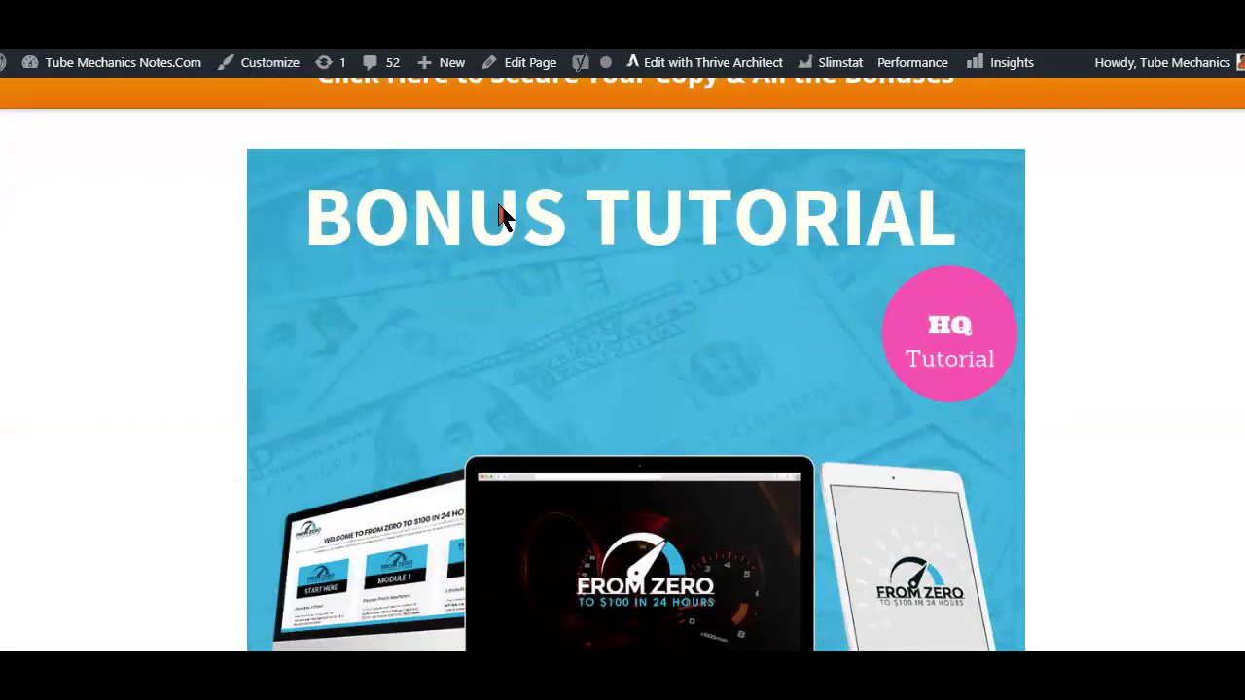
scroll(499, 216, down, 2)
scroll(499, 216, down, 2)
scroll(498, 216, up, 1)
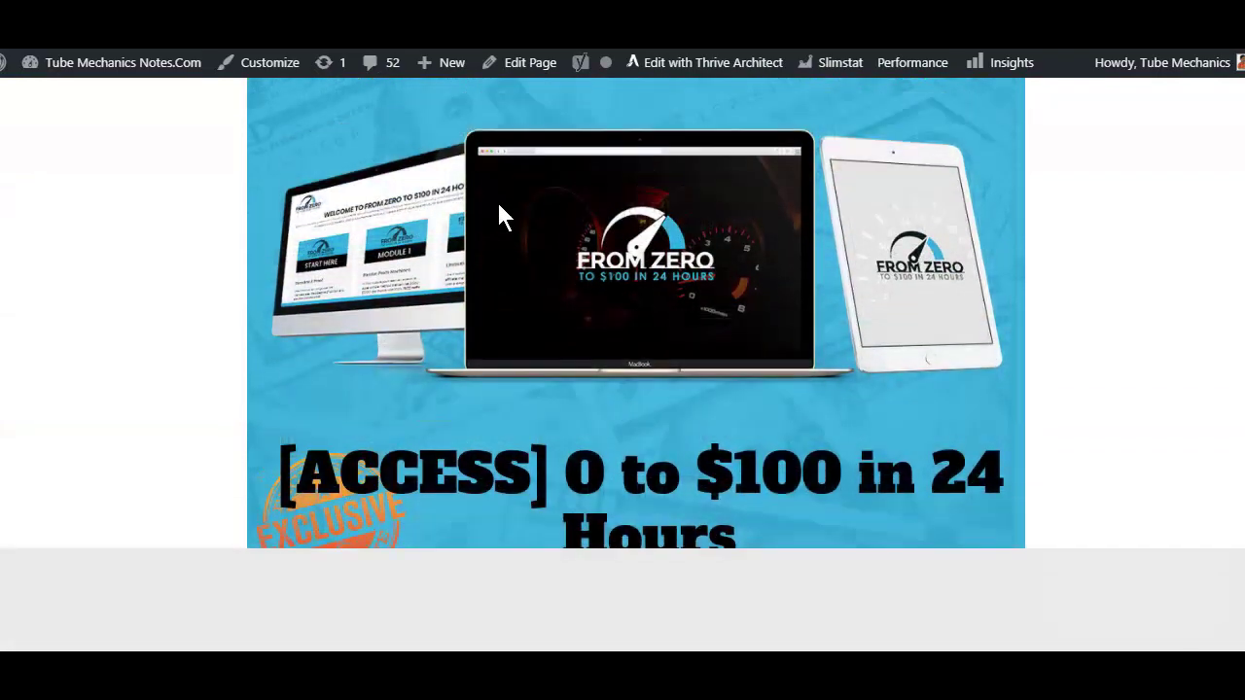
scroll(501, 216, up, 3)
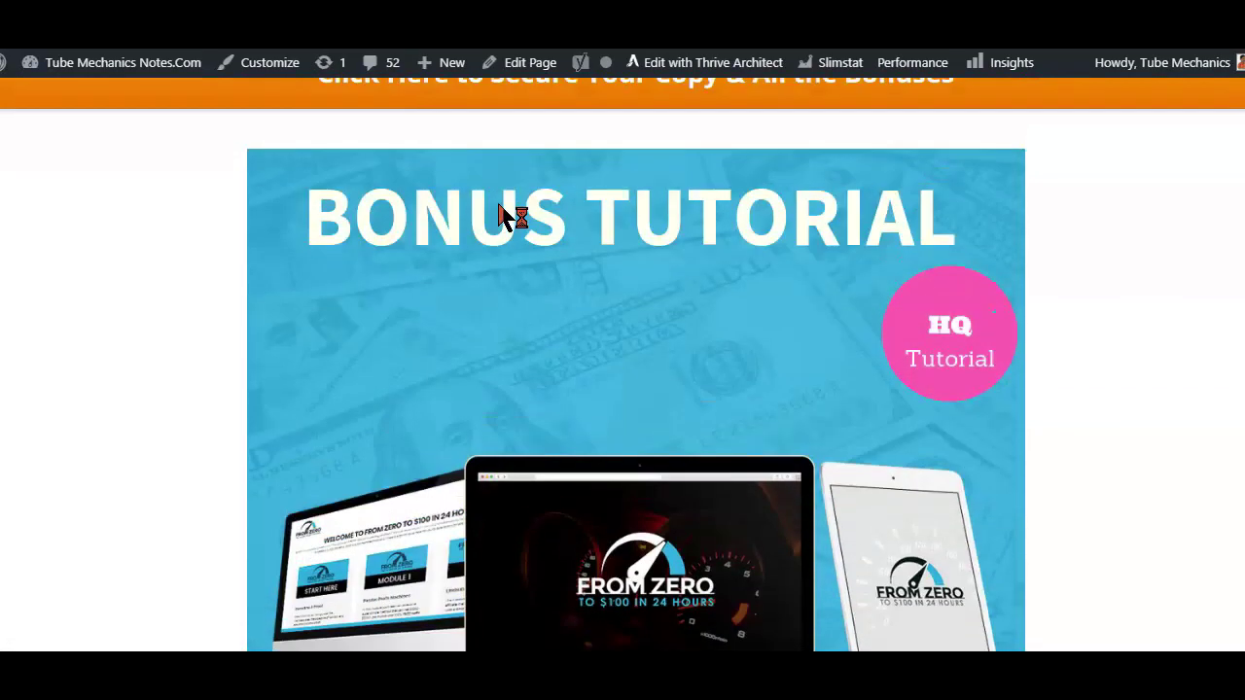
click(511, 321)
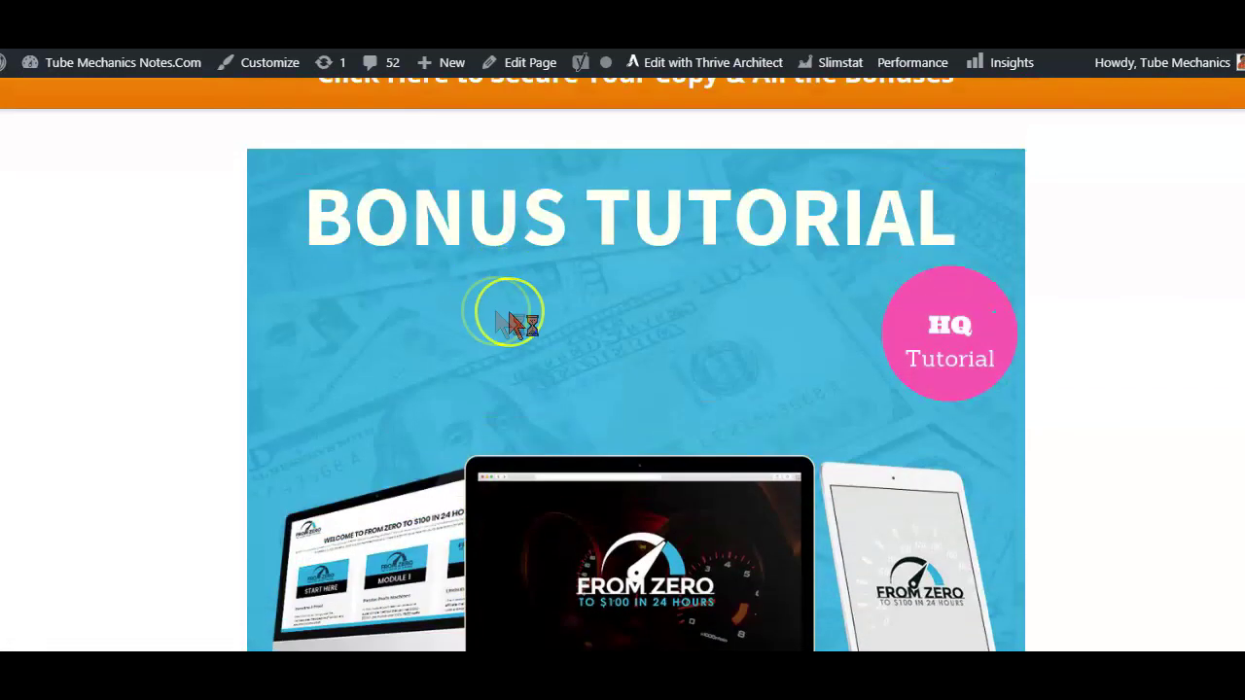
scroll(510, 321, down, 2)
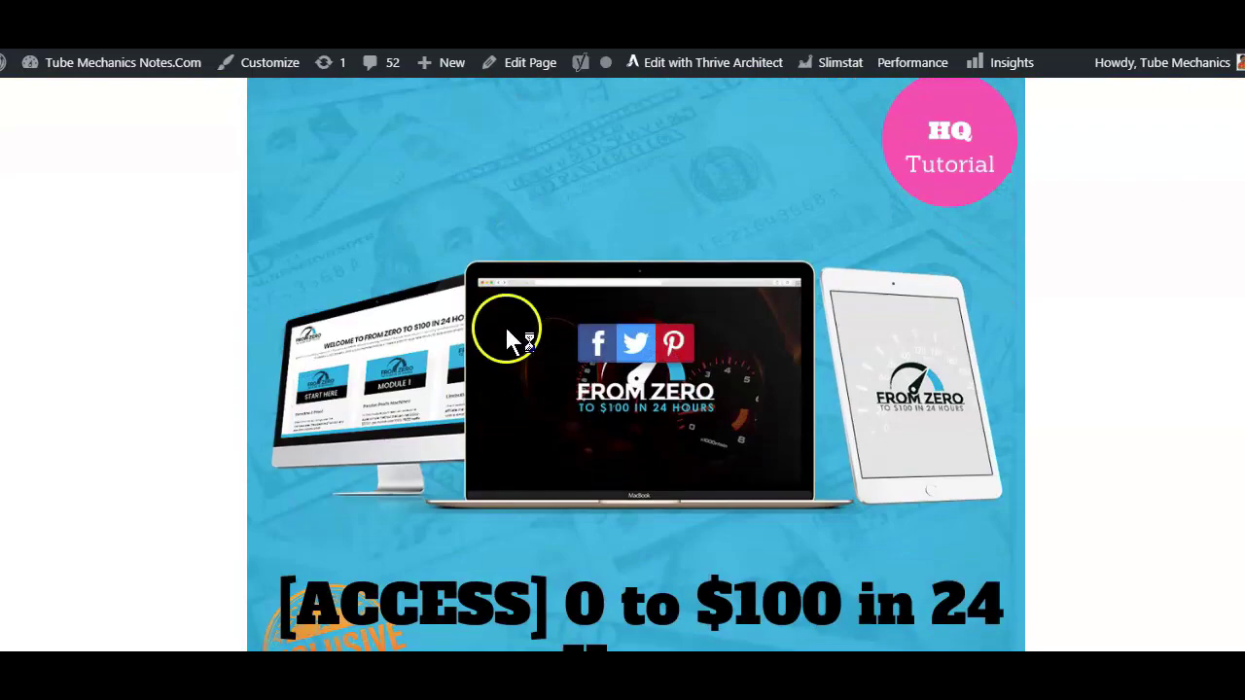
scroll(496, 282, down, 2)
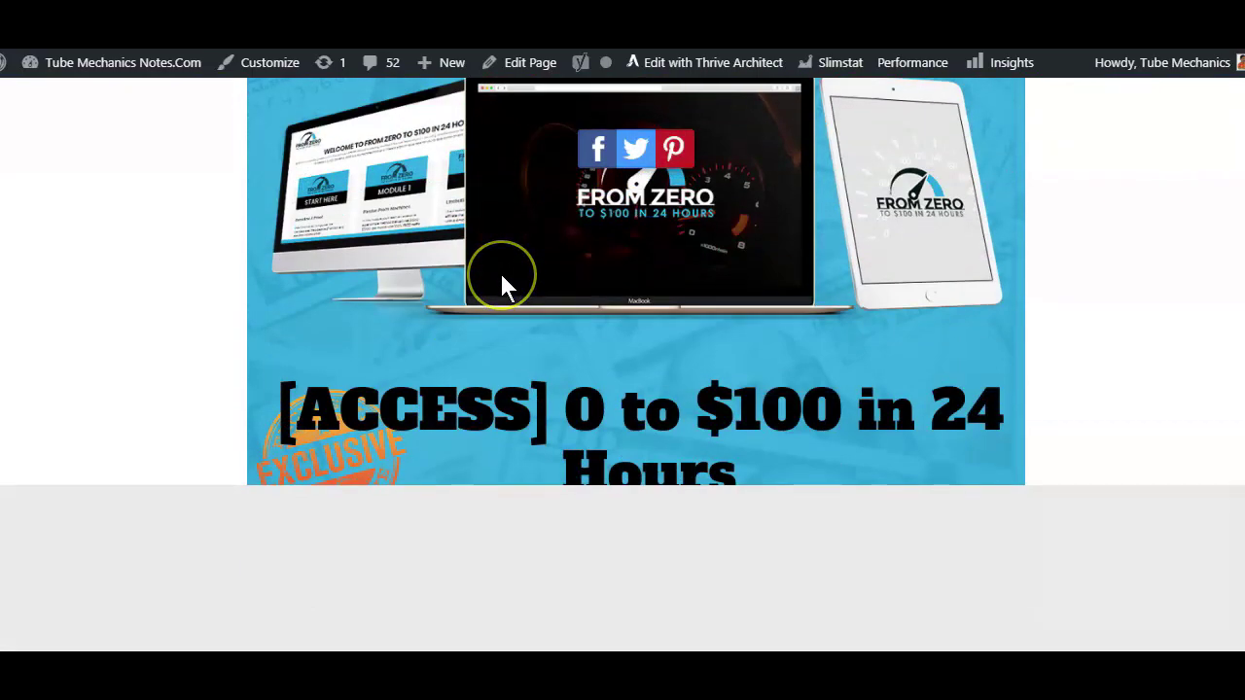
click(444, 181)
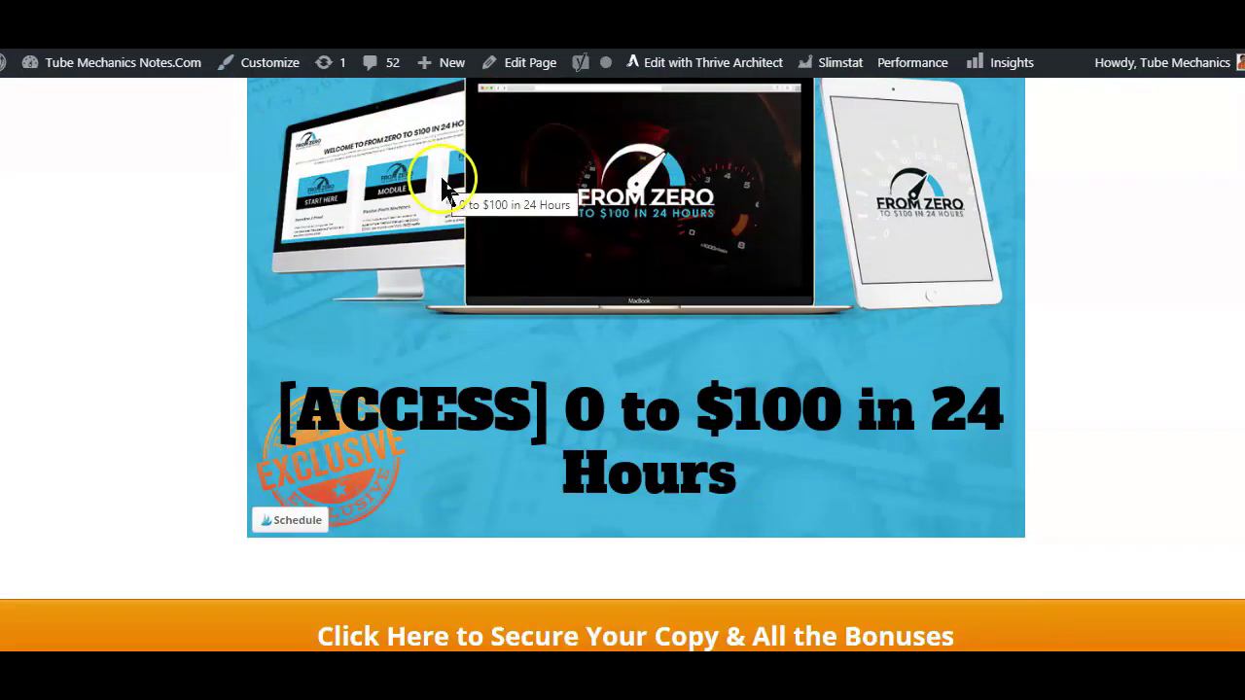
Step: Scroll down to the Warrior+Plus Thank You box with the Access Affiliate Bonus button
scroll(438, 189, down, 2)
scroll(444, 188, down, 4)
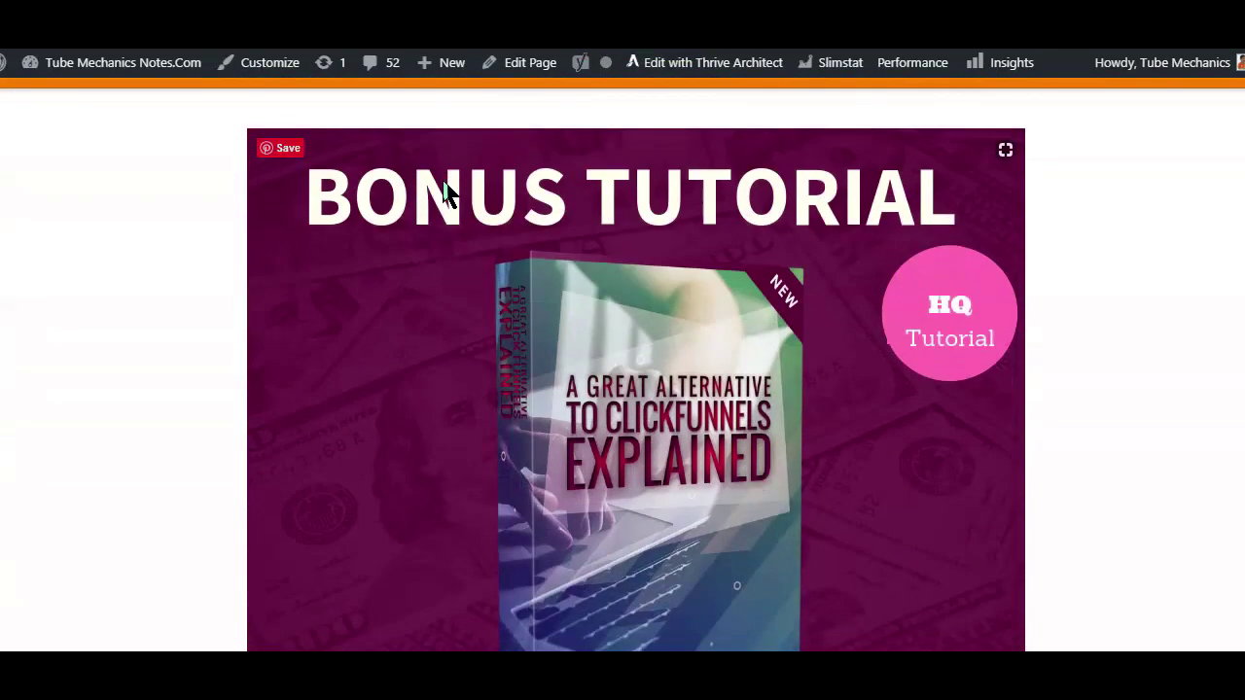
scroll(444, 191, down, 1)
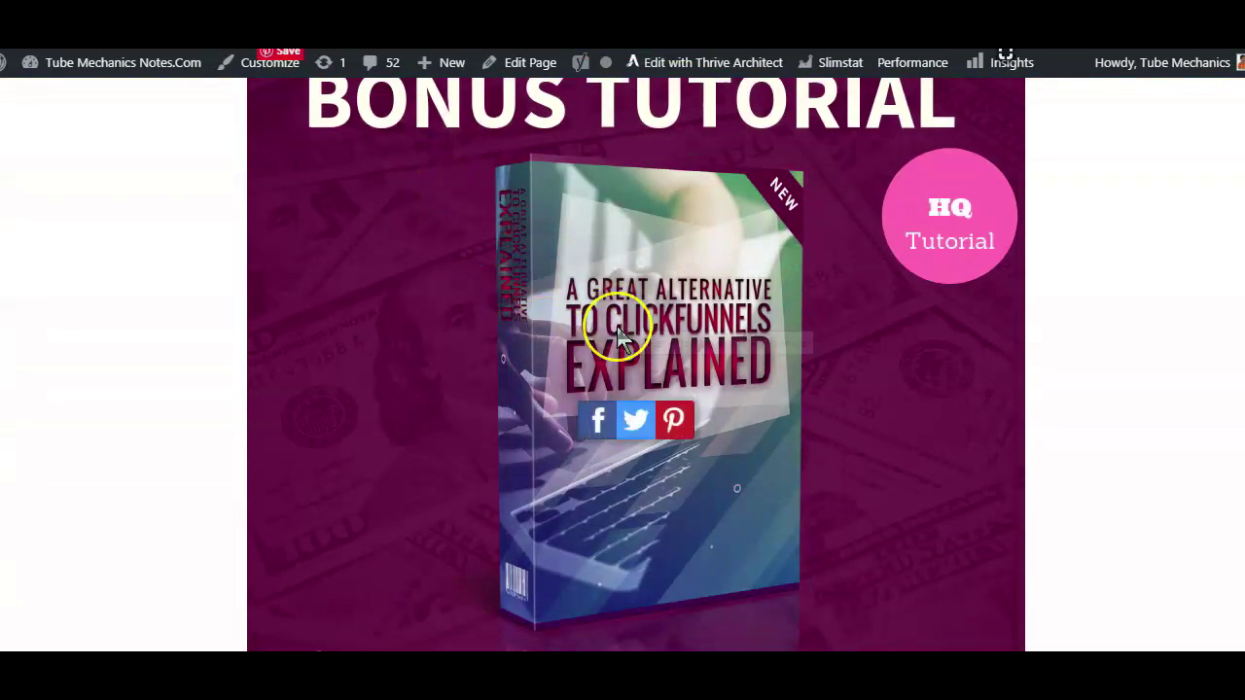
scroll(556, 358, down, 2)
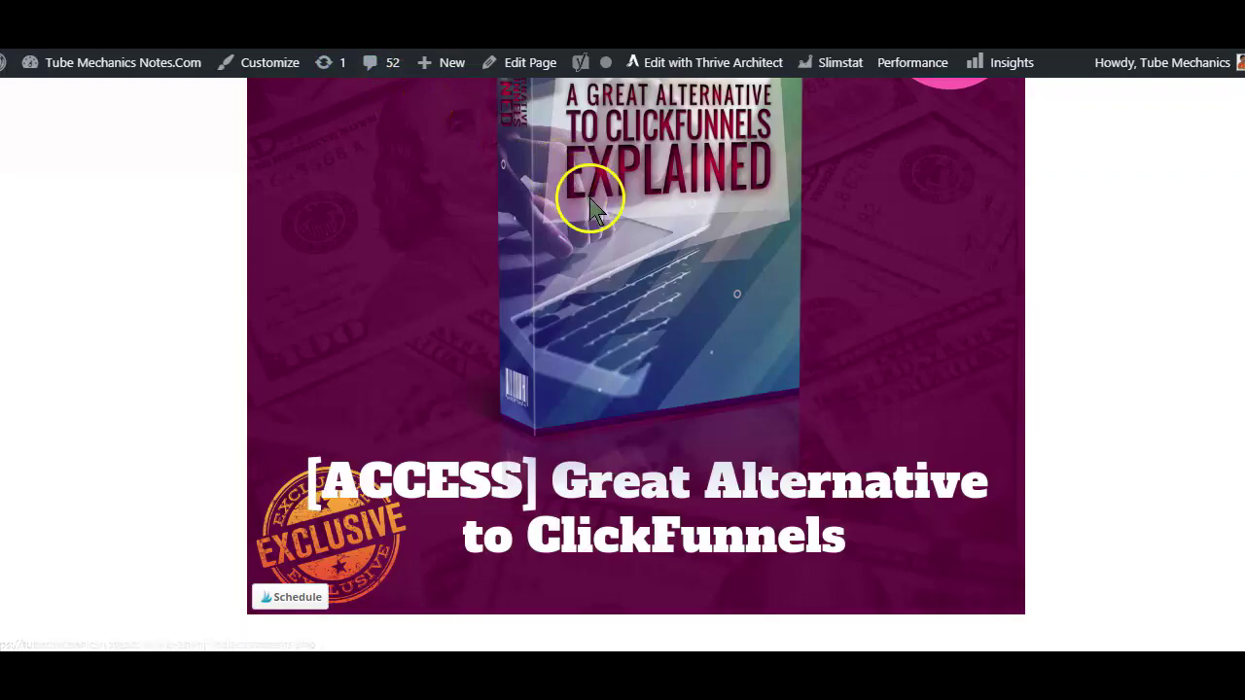
scroll(589, 199, down, 5)
scroll(593, 209, down, 3)
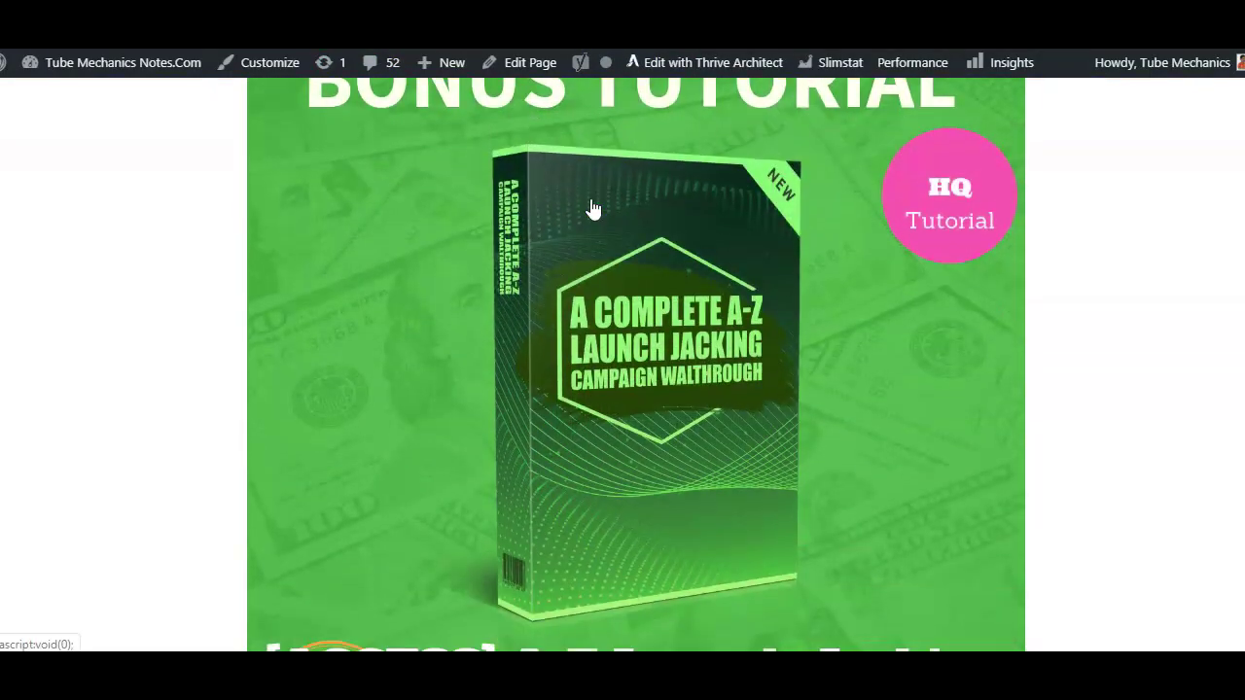
scroll(593, 209, down, 1)
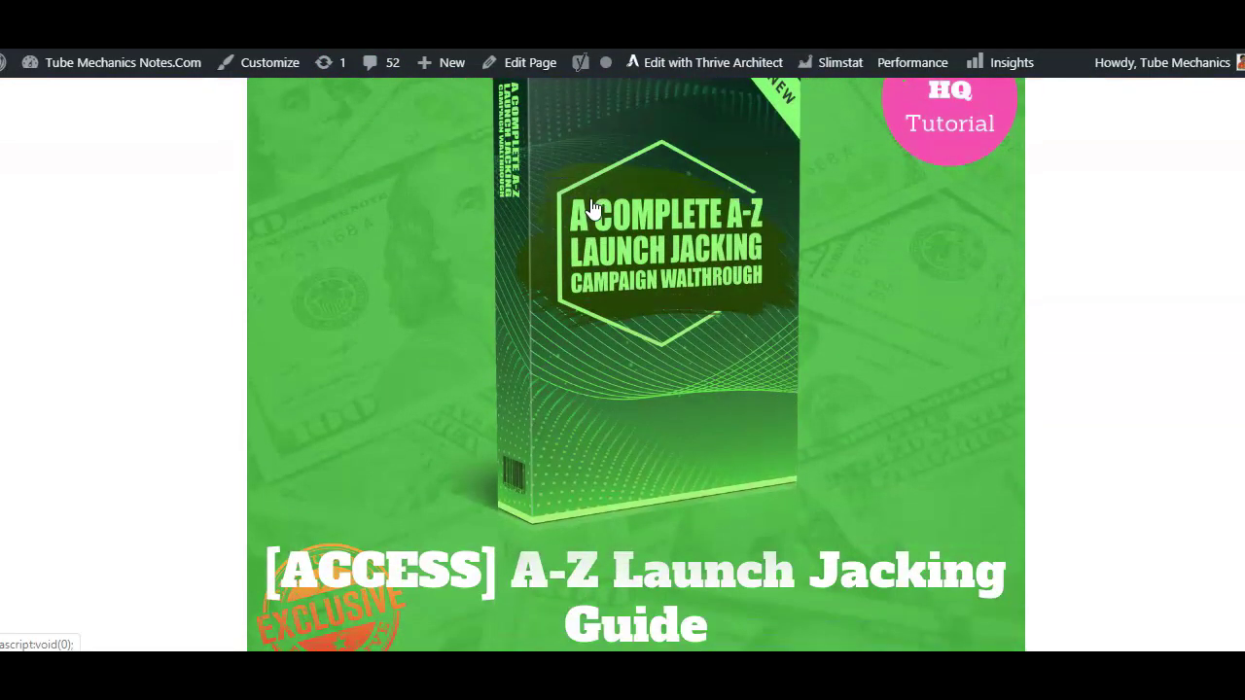
scroll(594, 209, up, 13)
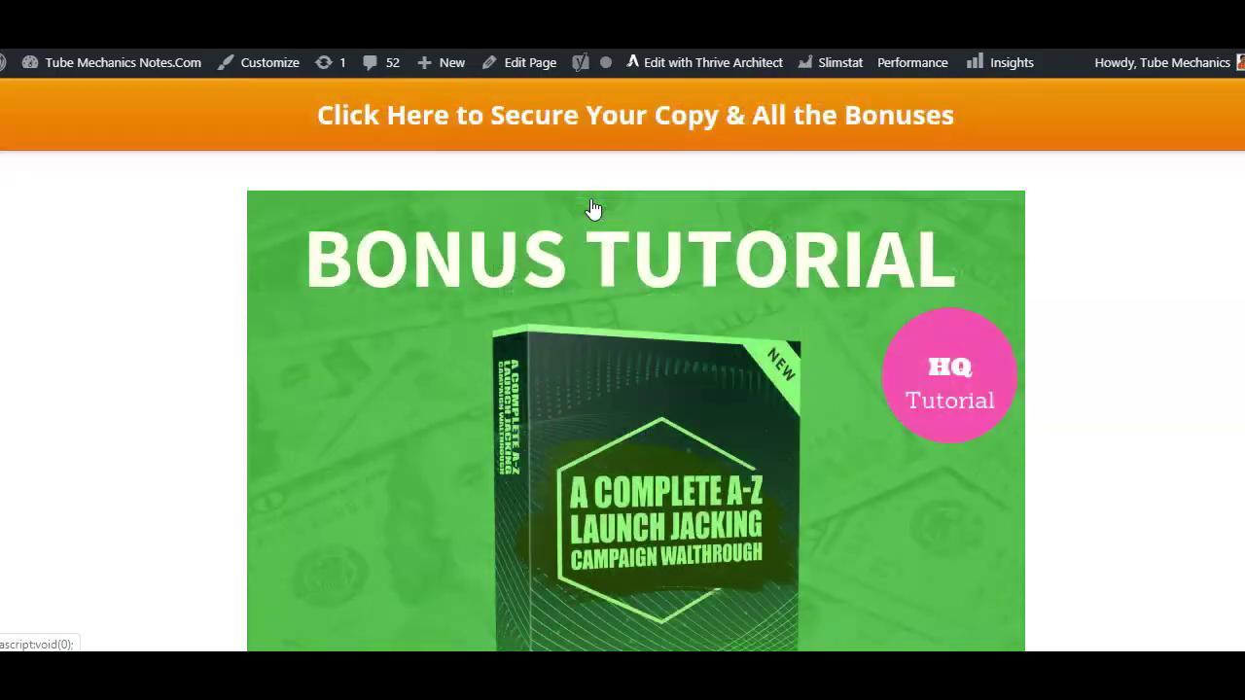
scroll(593, 209, up, 15)
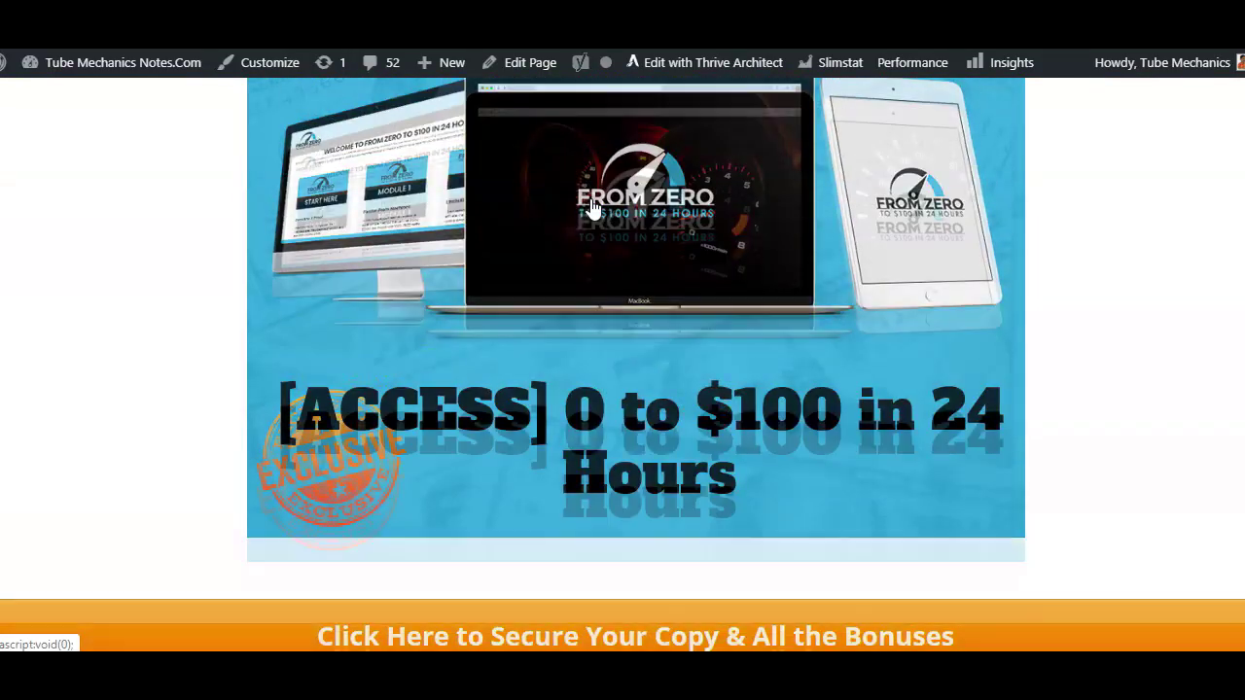
scroll(593, 209, down, 15)
scroll(593, 209, down, 8)
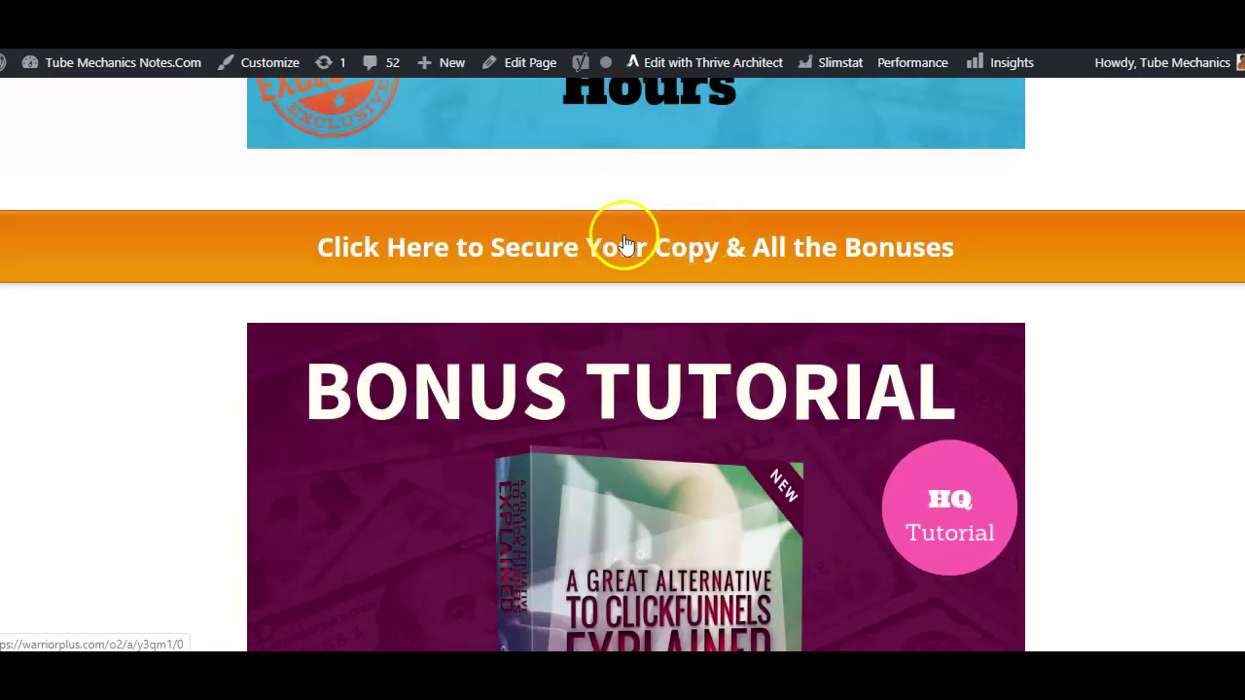
scroll(622, 237, down, 8)
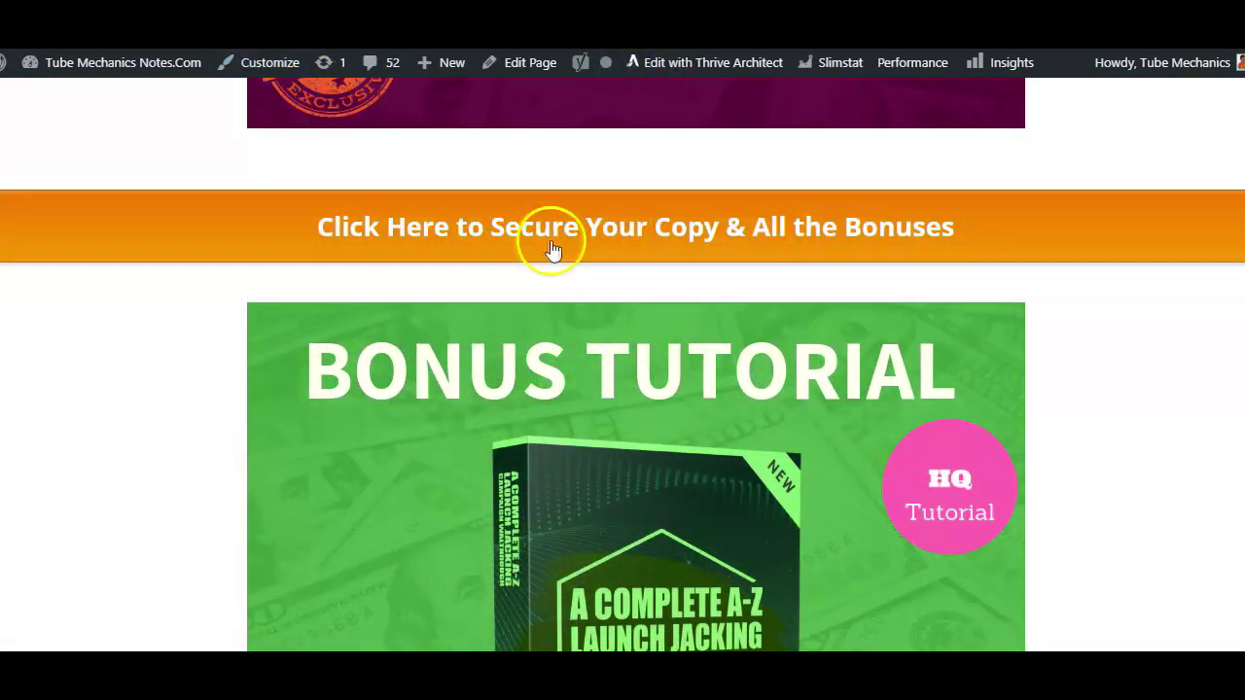
scroll(550, 245, down, 6)
scroll(550, 245, down, 4)
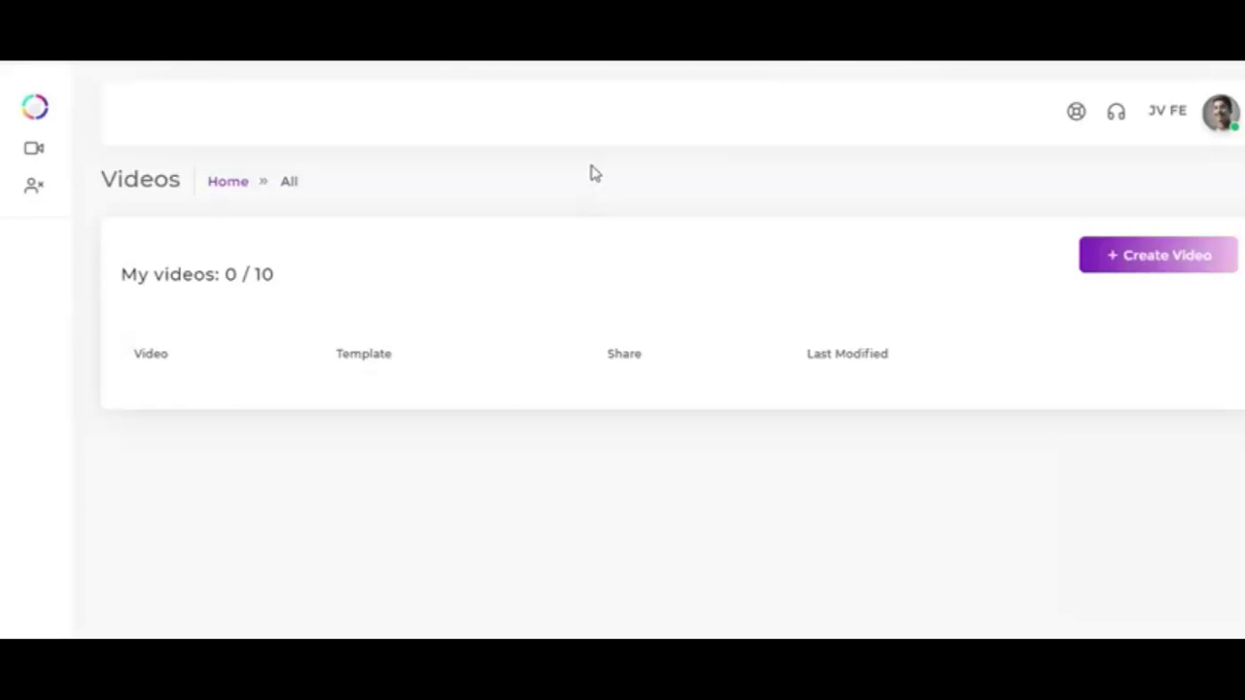
Step: Start a new video with + Create Video on the Videos page
click(1171, 261)
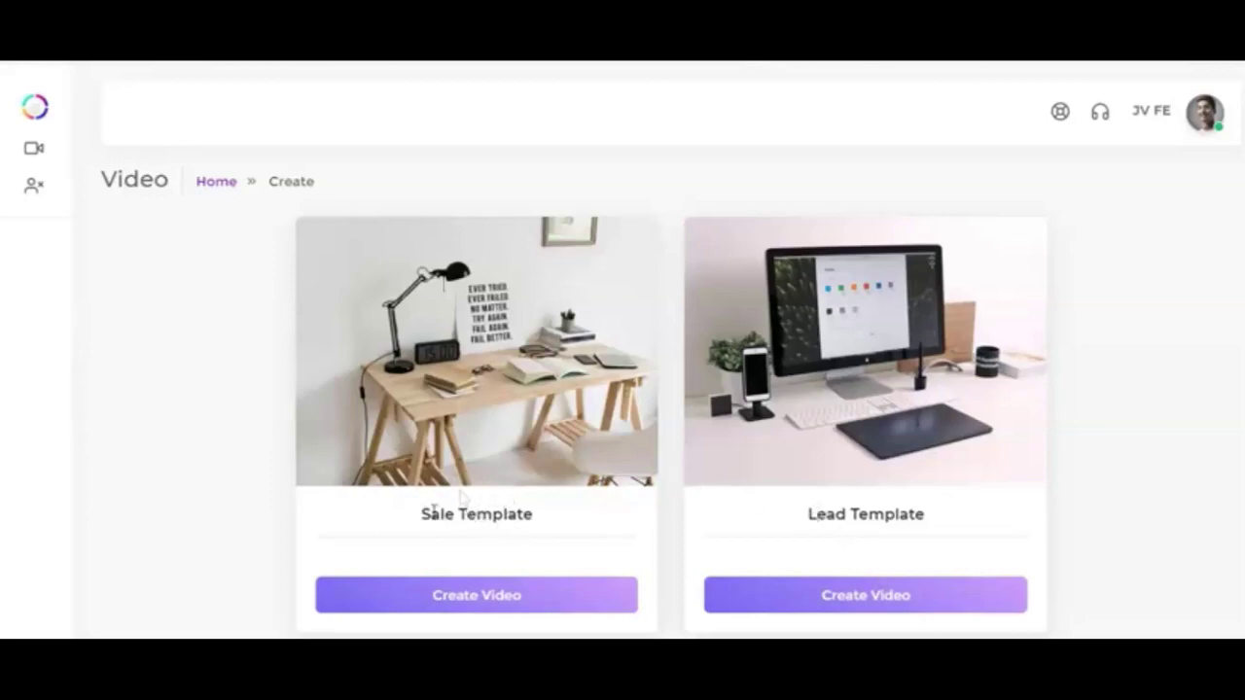
Step: Pick the Sale Template and paste the belly-fat YouTube video URL as its source
click(480, 602)
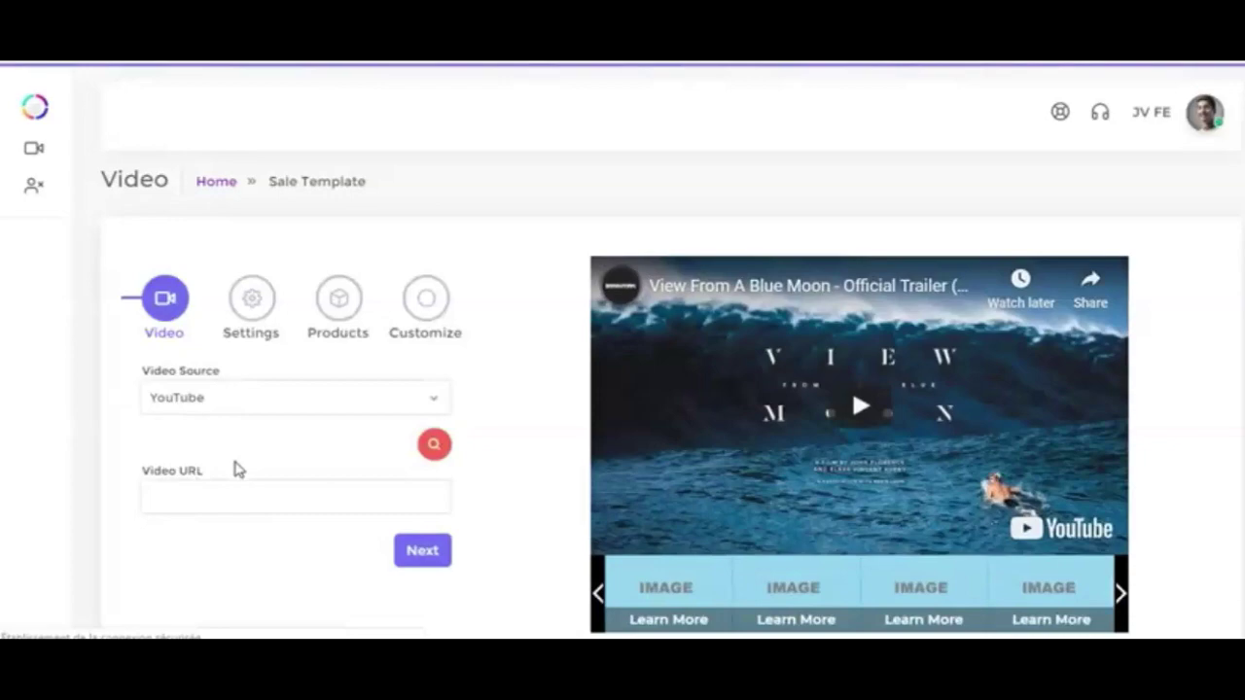
click(209, 487)
key(ctrl+v)
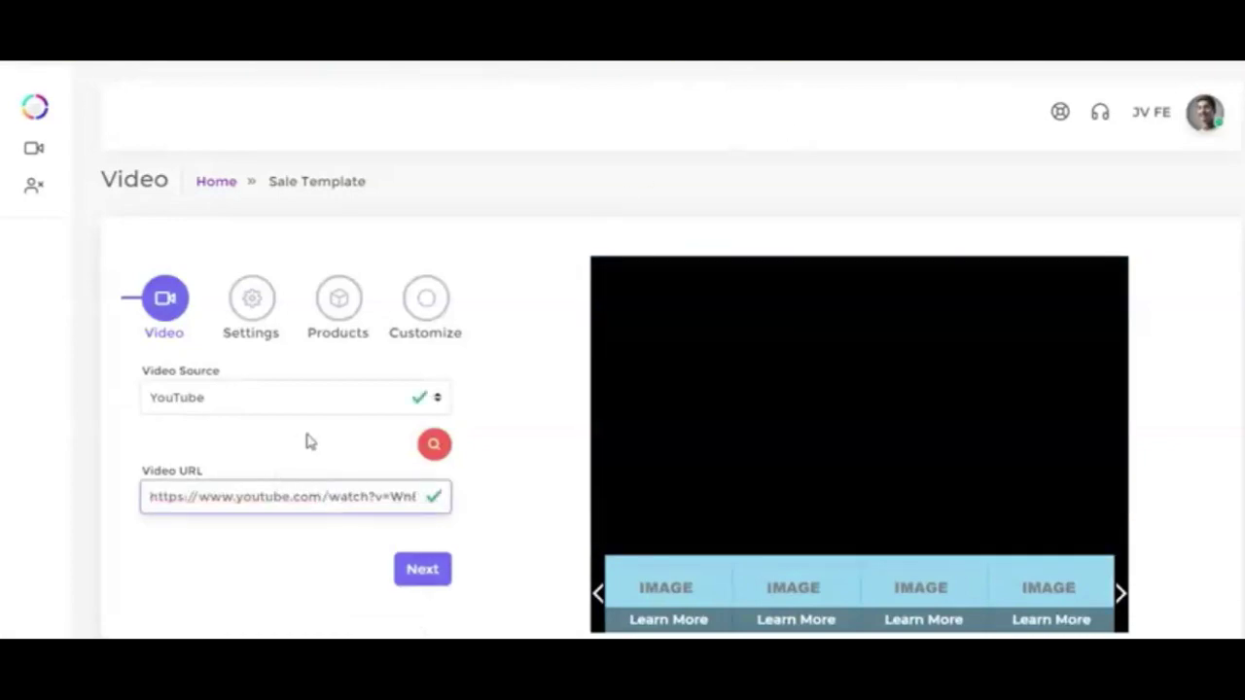
scroll(311, 439, down, 1)
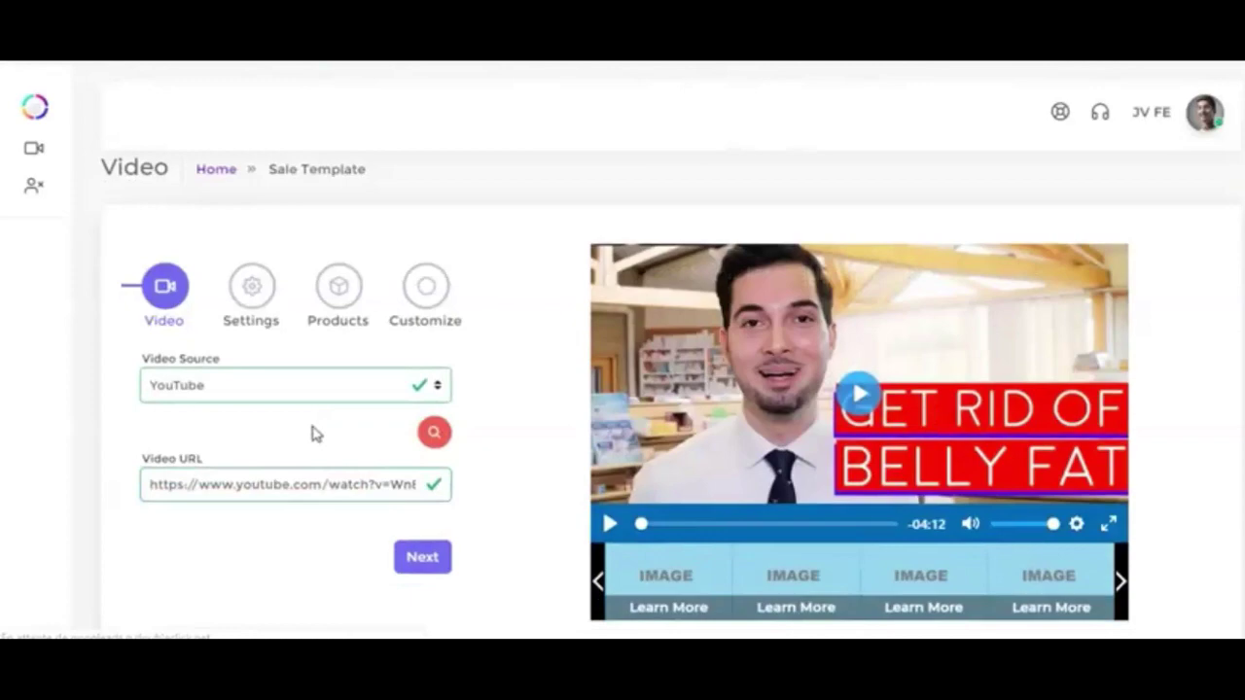
Step: Enter the title 'How To Lose Belly Fat' and a description about losing belly fat
scroll(311, 433, down, 1)
click(436, 545)
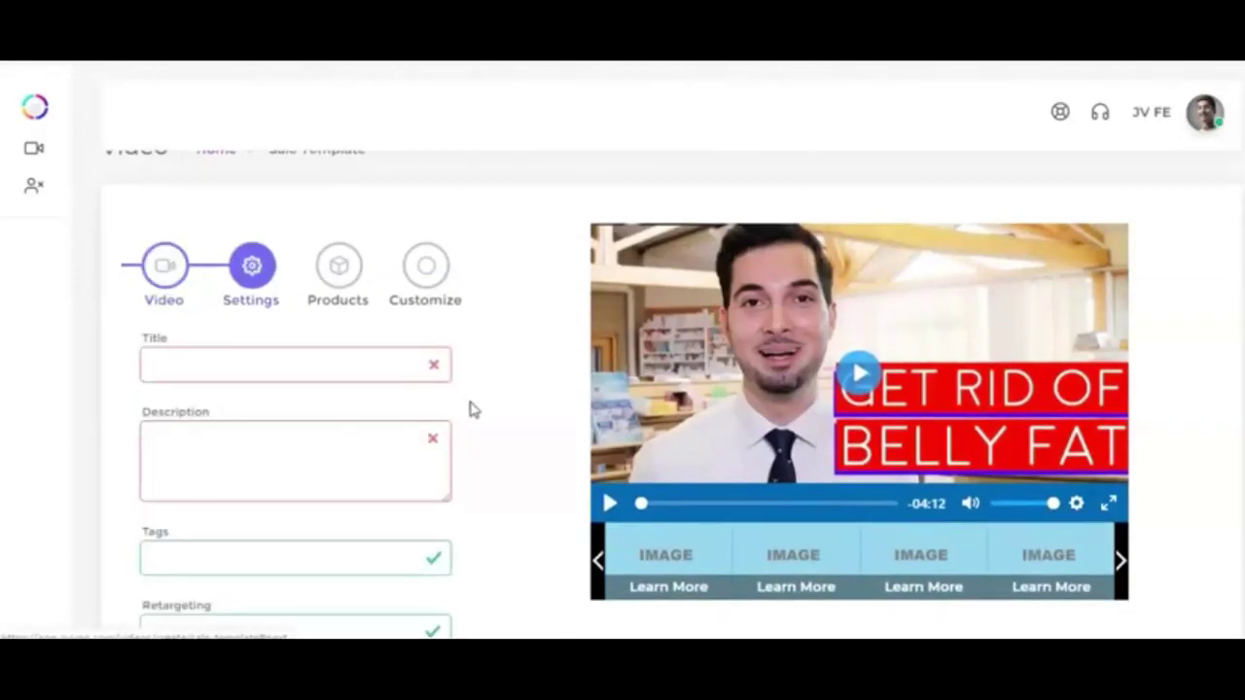
scroll(292, 350, down, 1)
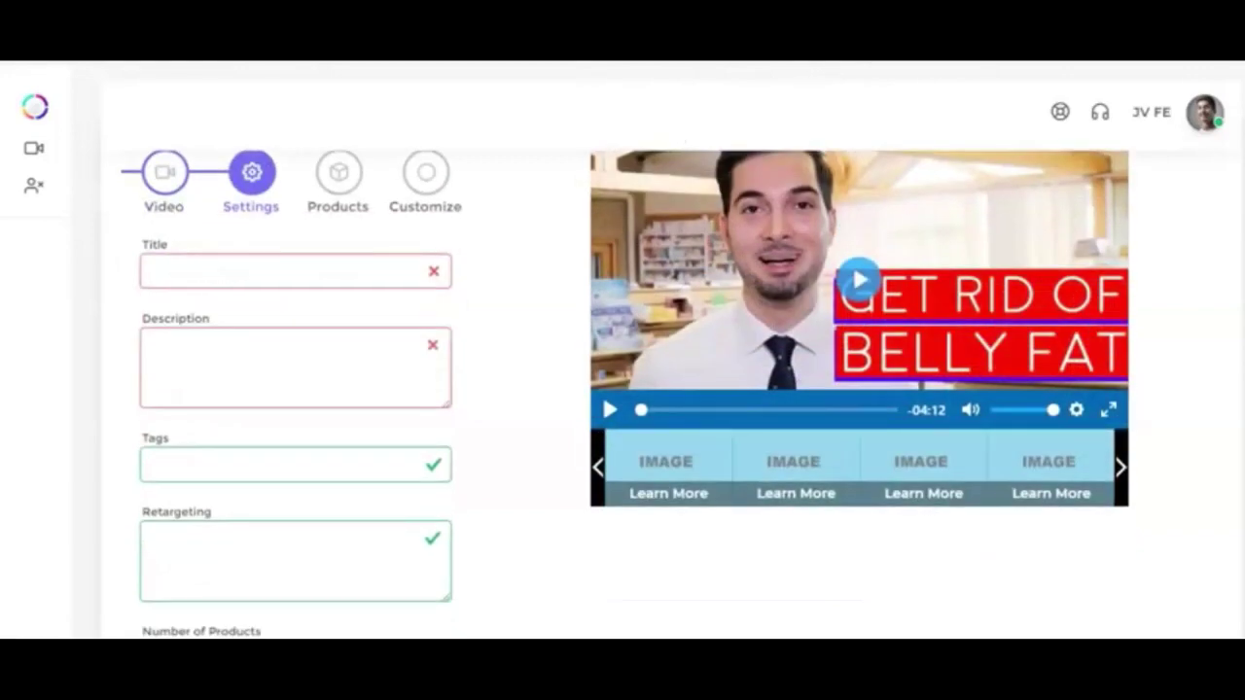
text(How To Lose Belly Fat)
click(333, 369)
text(This video is on how to lose belly fat, lose weight fast, get rid of belly fat for men and women.)
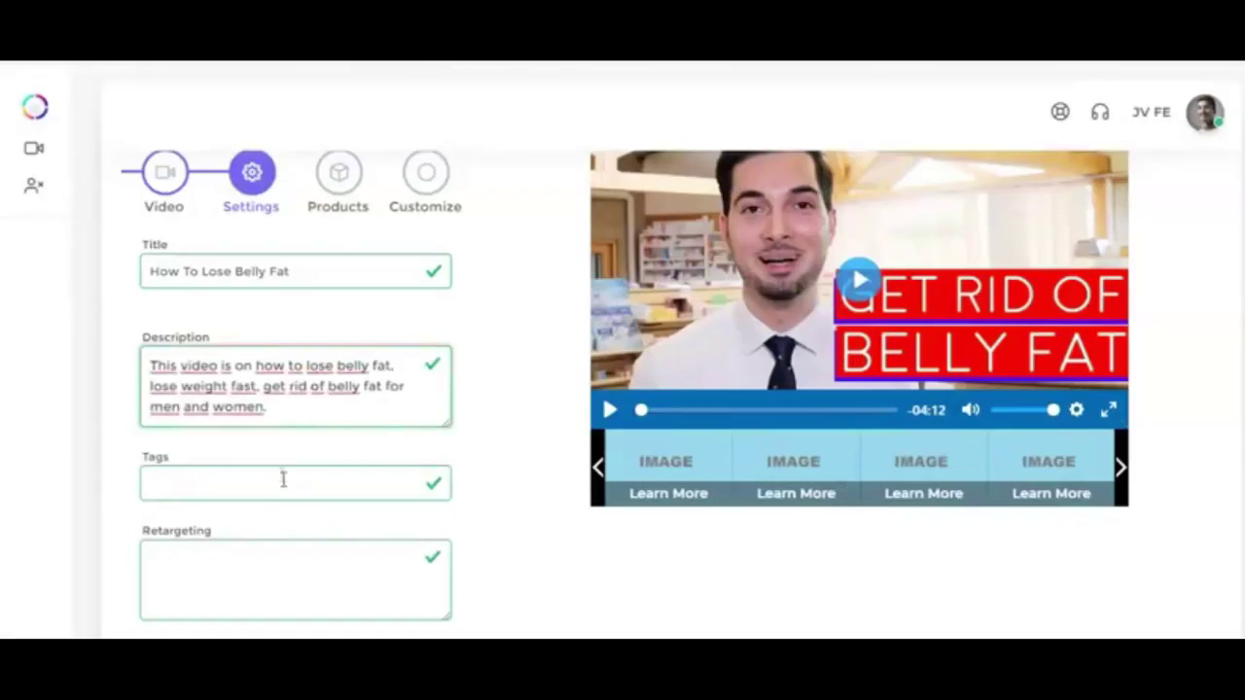
Step: Add the weight-loss tags and set Number of Products to 4
click(206, 488)
text(lose)
text(we)
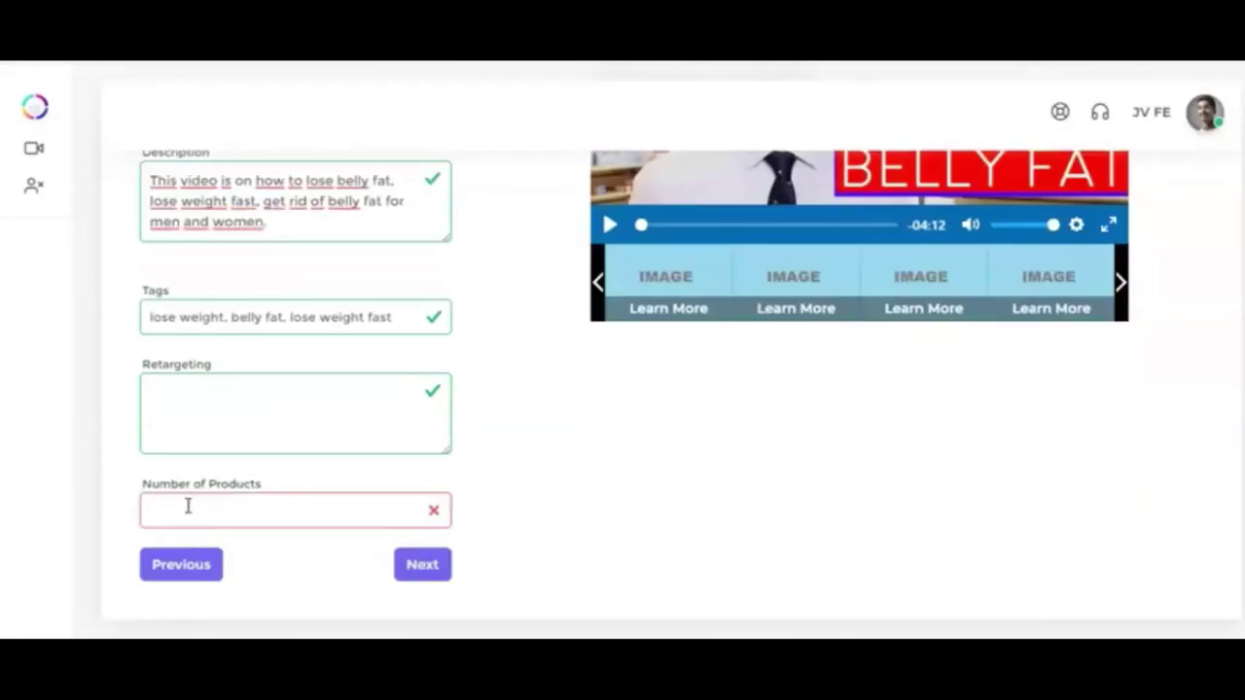
click(187, 506)
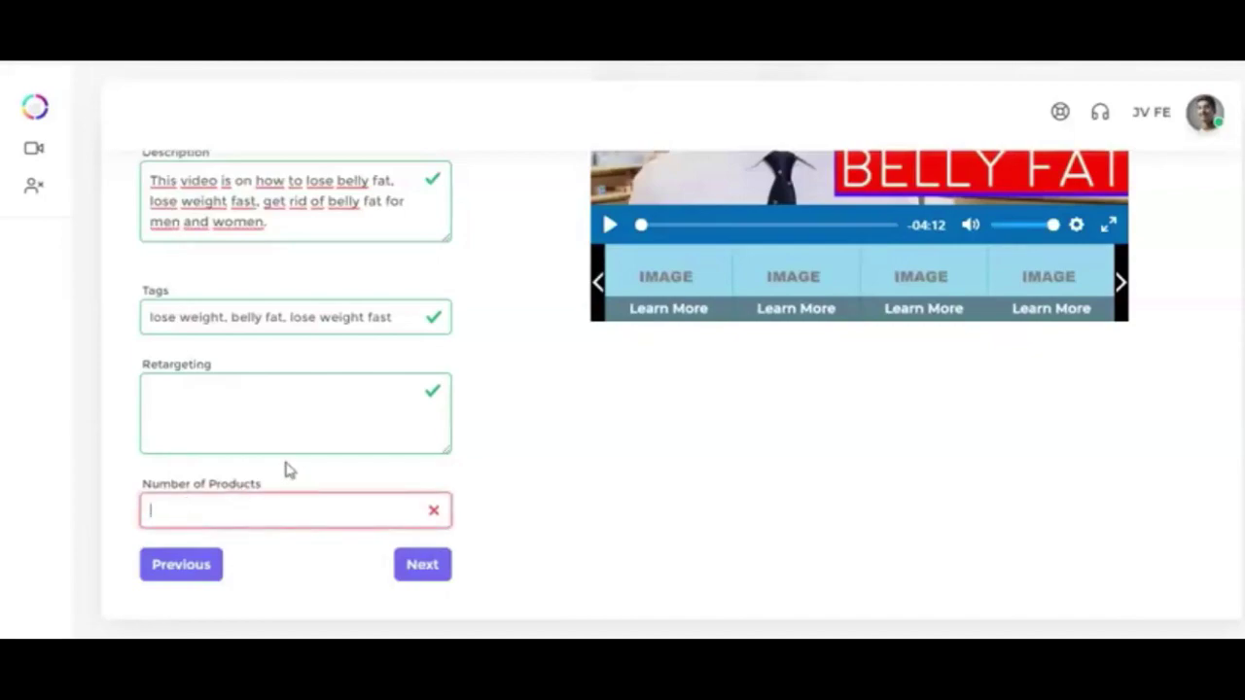
text(4)
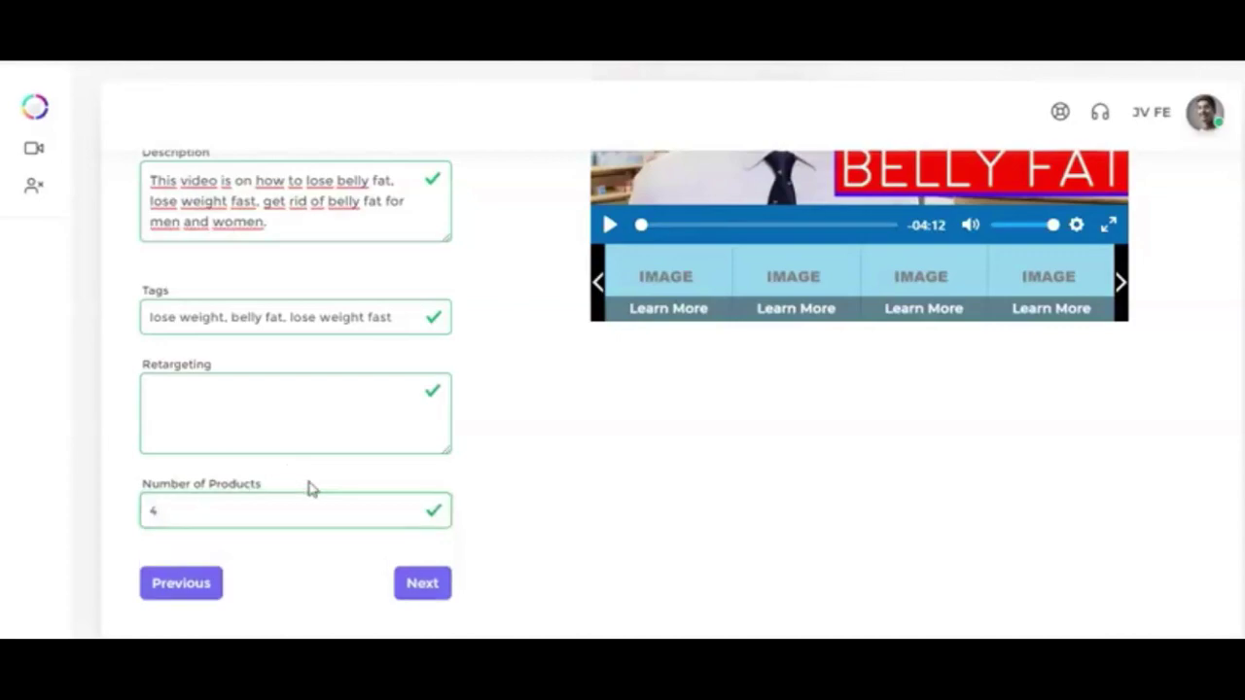
Step: Open Product 1 and paste in the Cinderella Solution ClickBank affiliate link copied from the notes
click(433, 590)
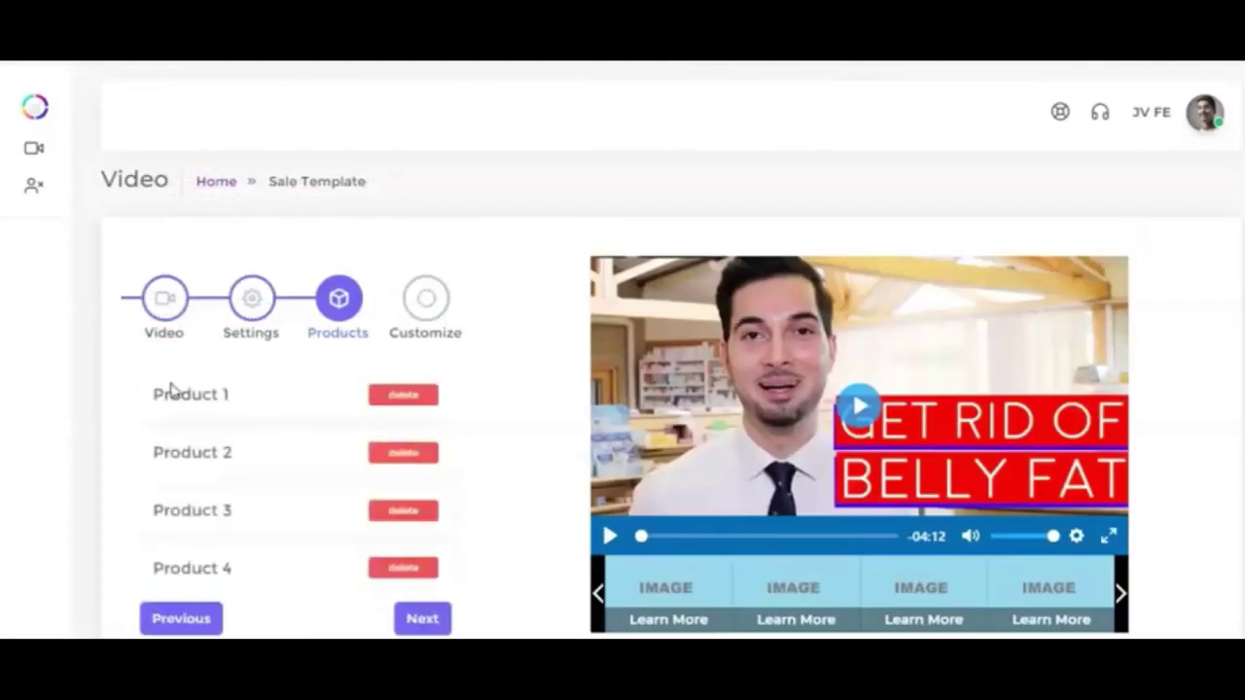
scroll(211, 389, down, 1)
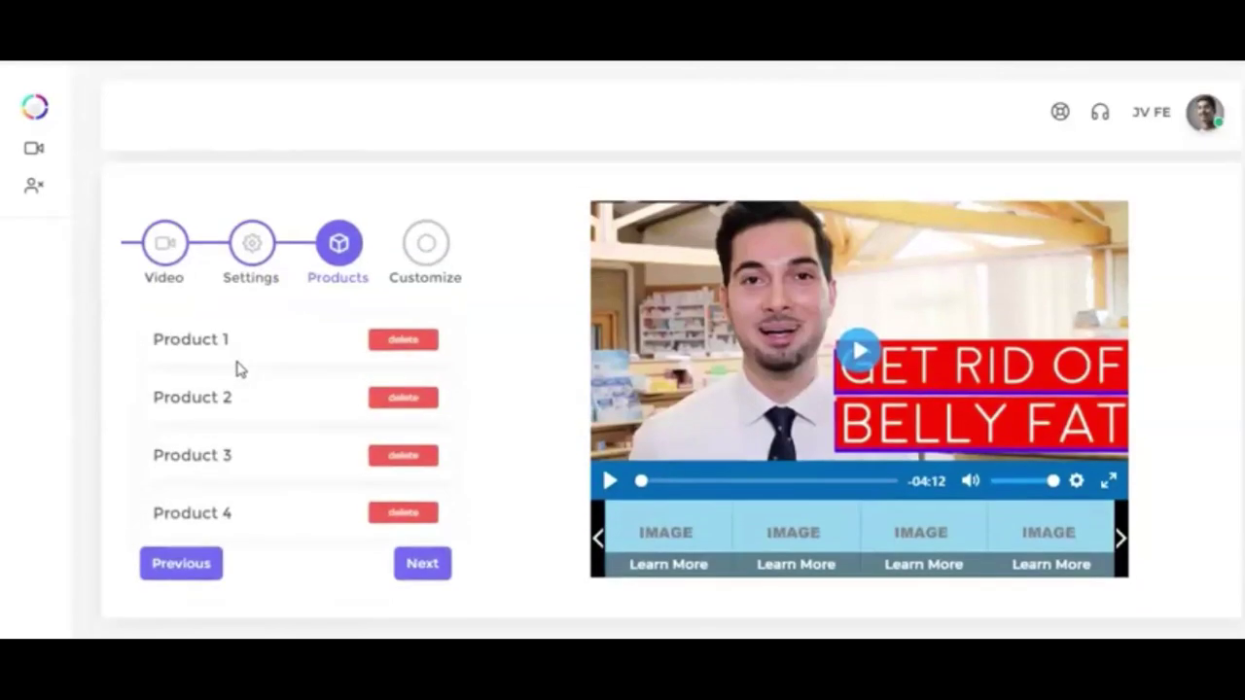
click(186, 345)
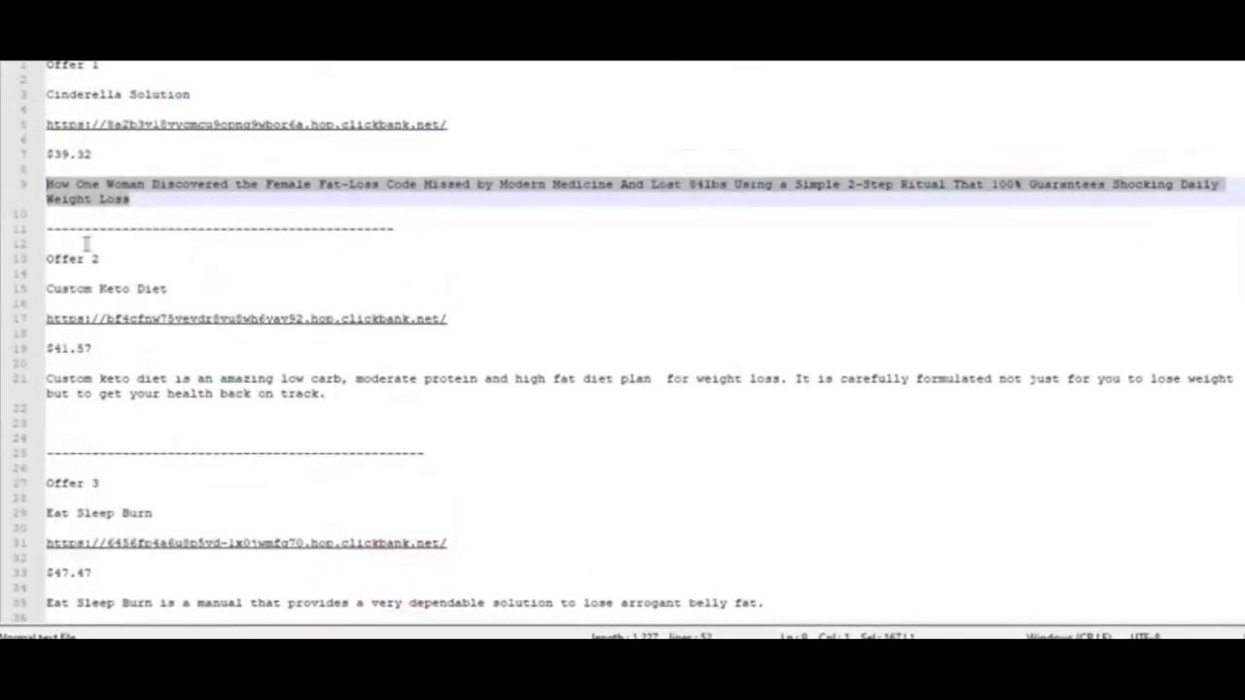
click(104, 154)
drag(104, 153, 46, 154)
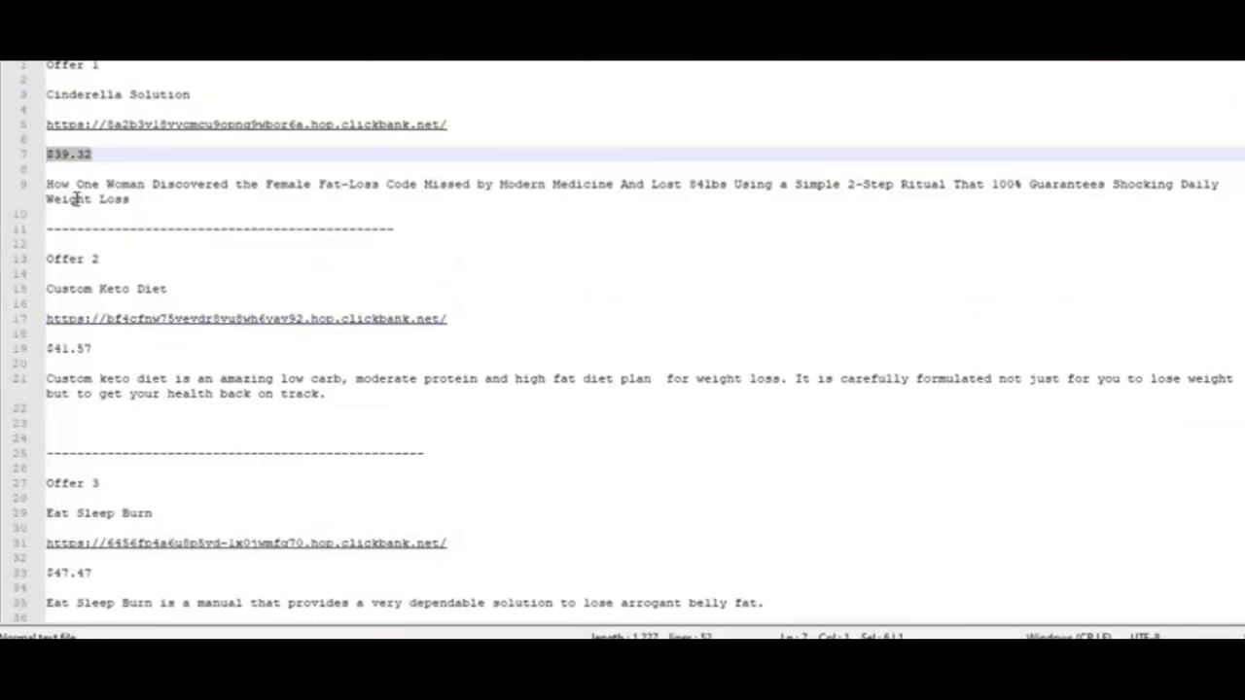
drag(47, 122, 450, 122)
key(ctrl+c)
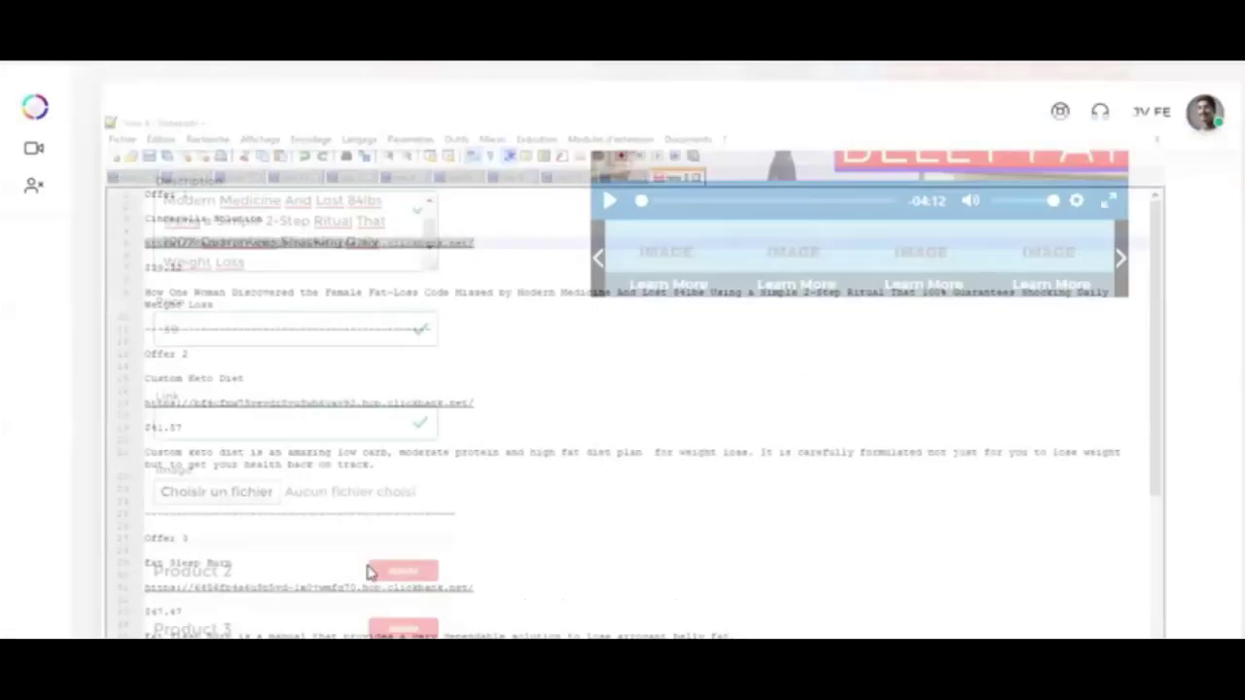
click(275, 424)
key(ctrl+v)
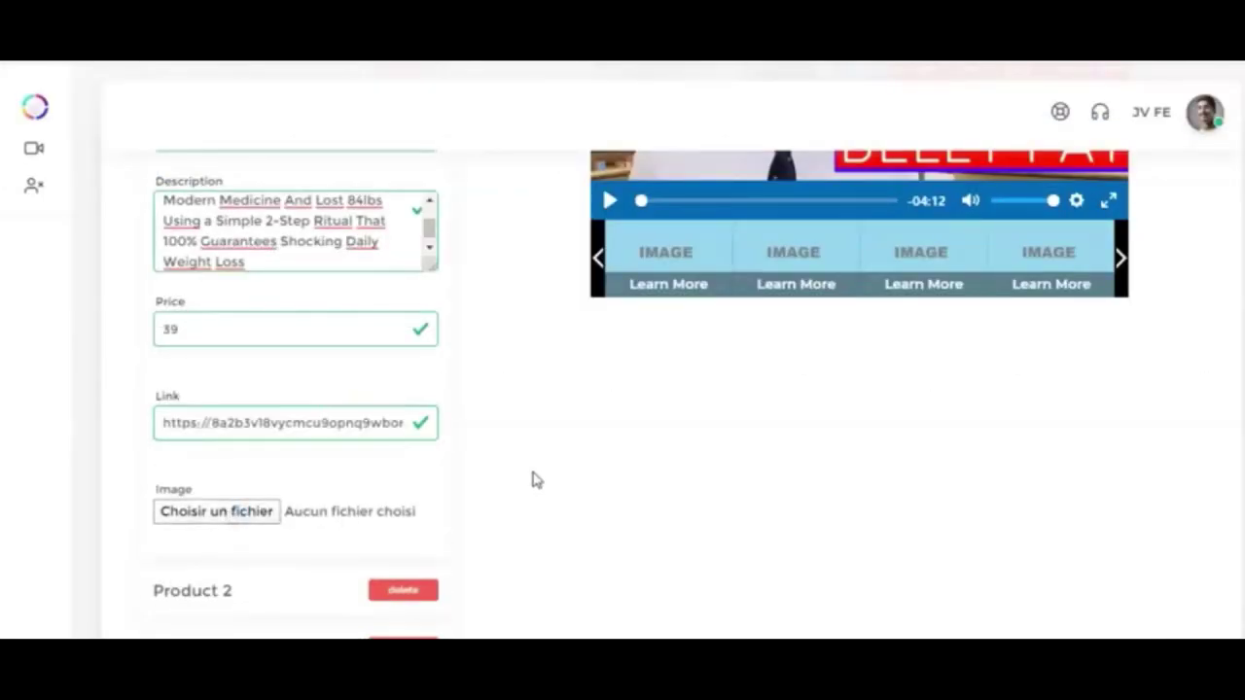
Step: Attach the Cinderella Solution product image and preview its pop-up in the player
click(216, 511)
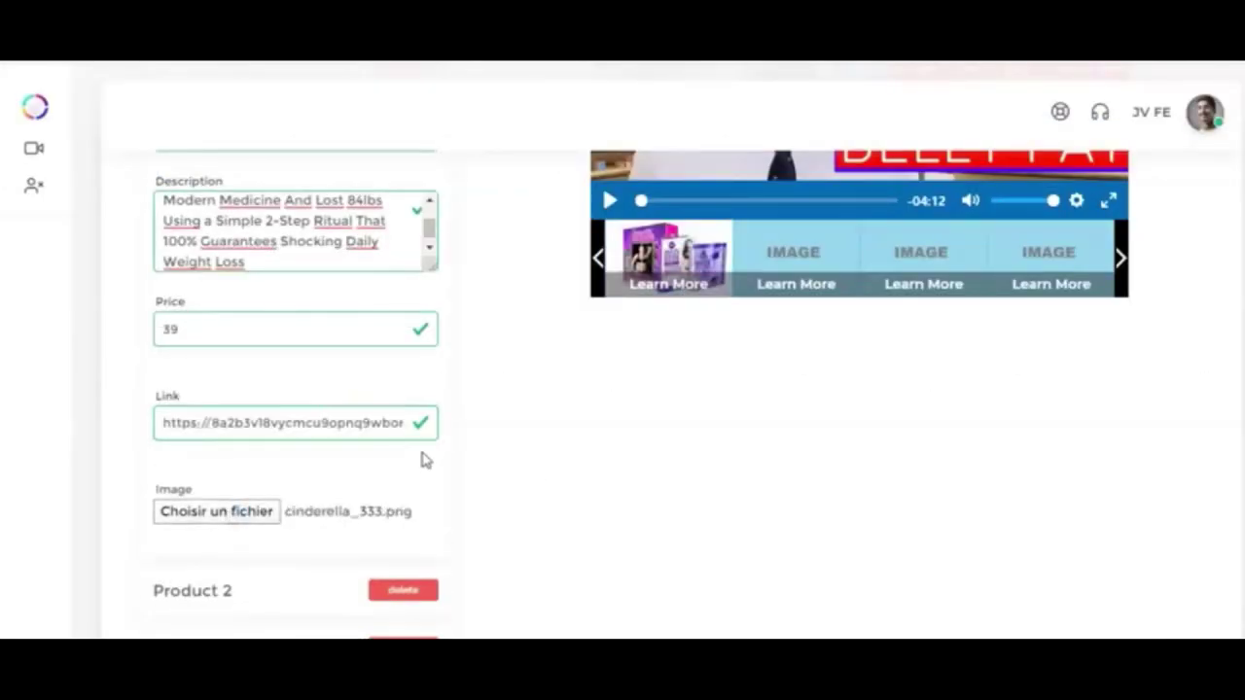
scroll(518, 362, down, 2)
scroll(545, 379, up, 5)
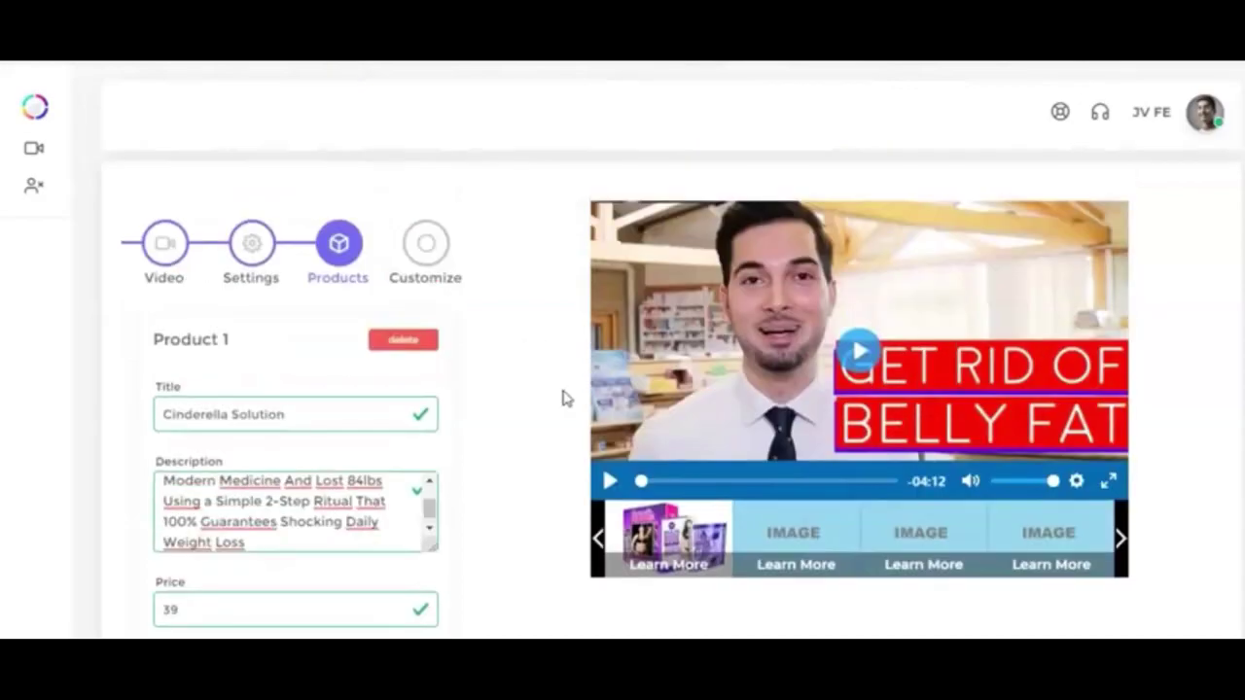
scroll(603, 428, down, 1)
click(677, 474)
scroll(694, 494, up, 1)
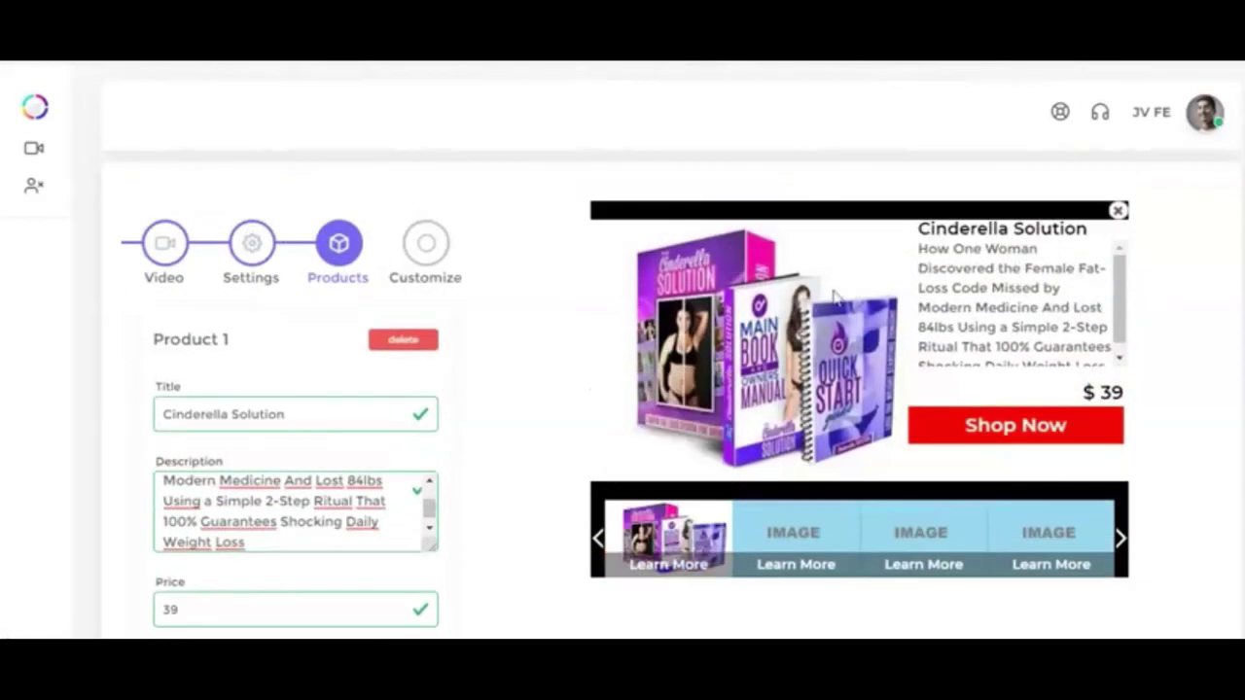
scroll(984, 267, down, 1)
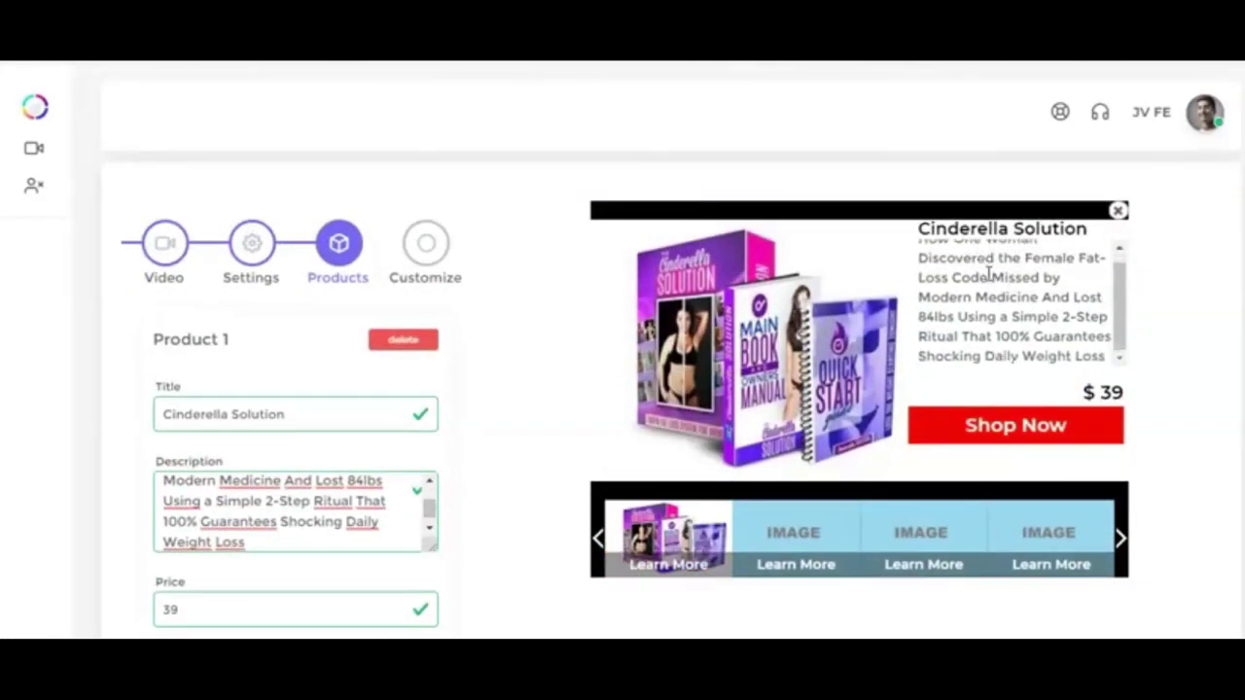
scroll(986, 265, up, 1)
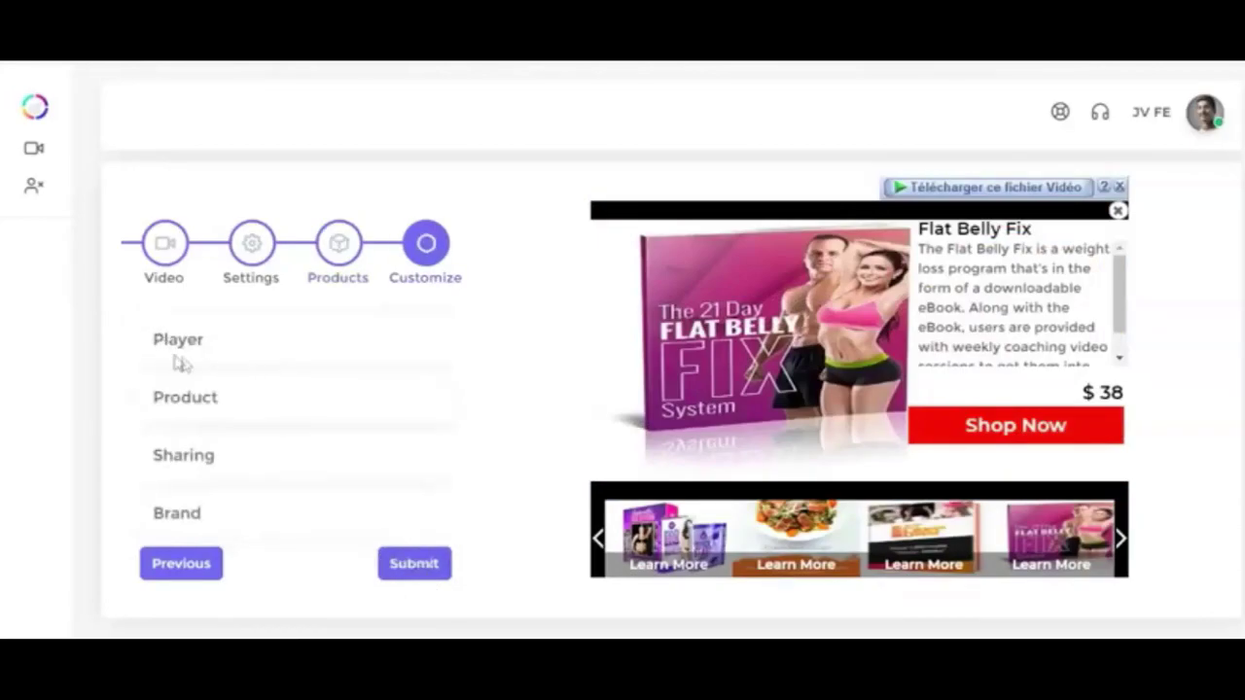
Step: Expand the Player options, close the product pop-up over the video, and expand Product options
click(173, 352)
scroll(175, 361, down, 1)
scroll(425, 311, up, 1)
click(1121, 170)
scroll(208, 398, down, 3)
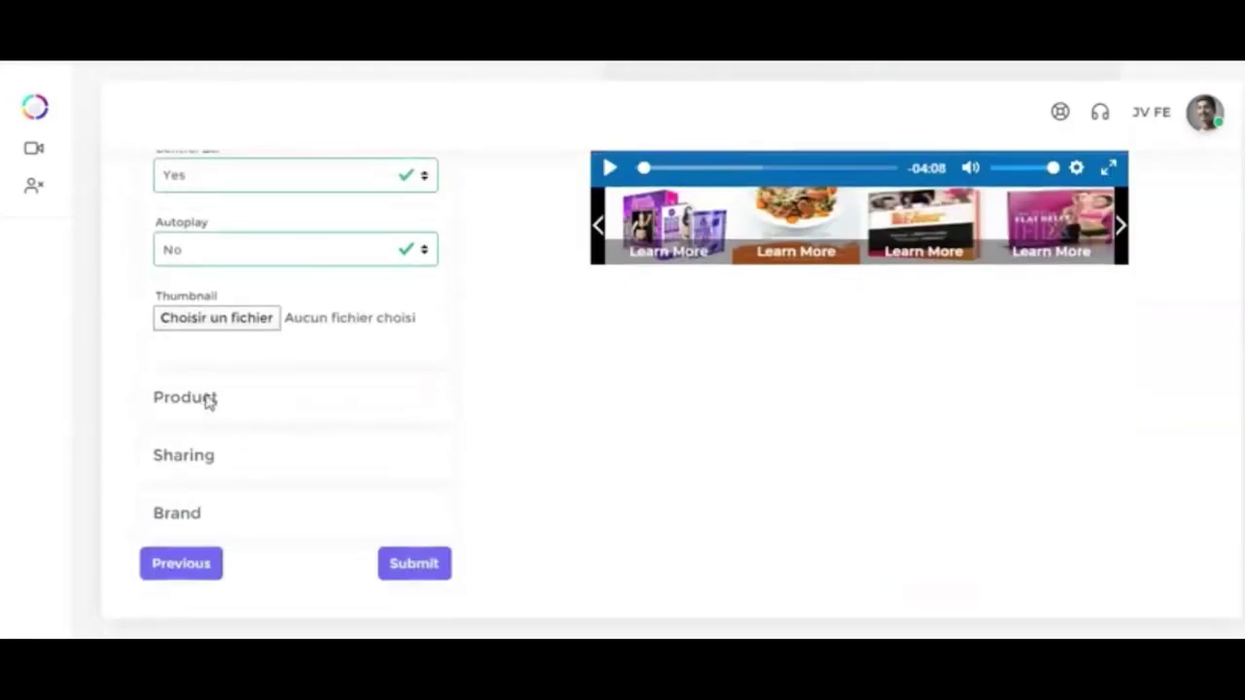
click(208, 398)
scroll(204, 425, up, 1)
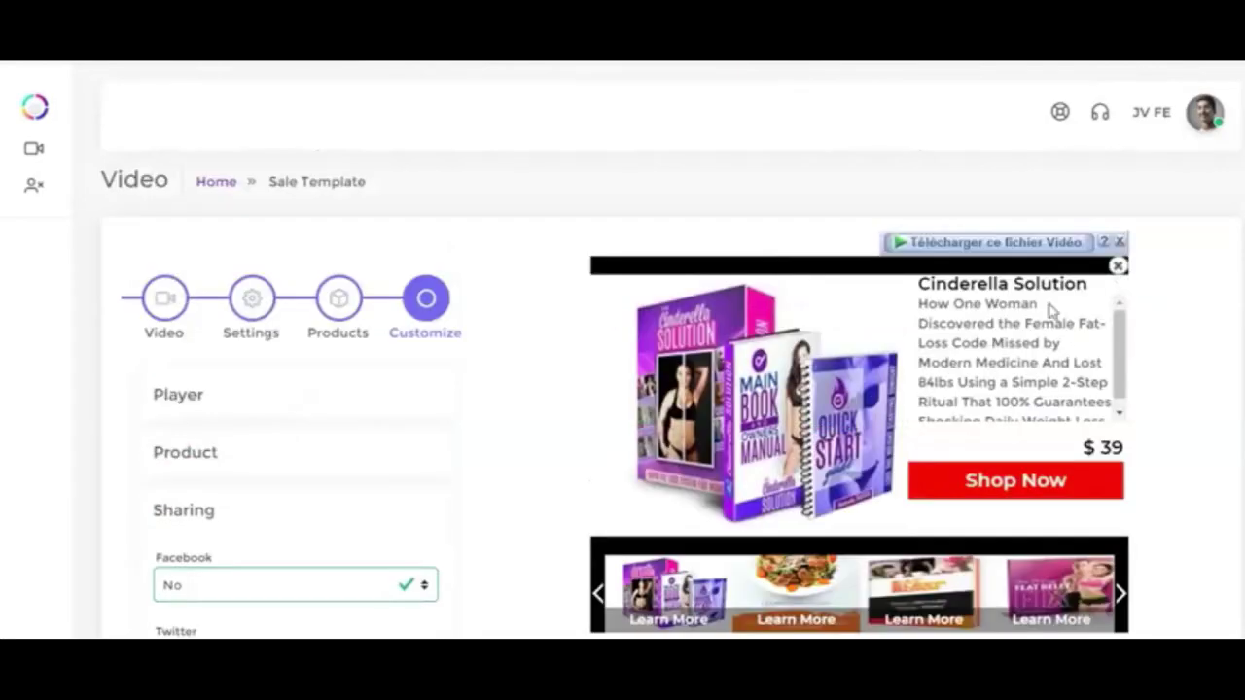
scroll(447, 411, down, 2)
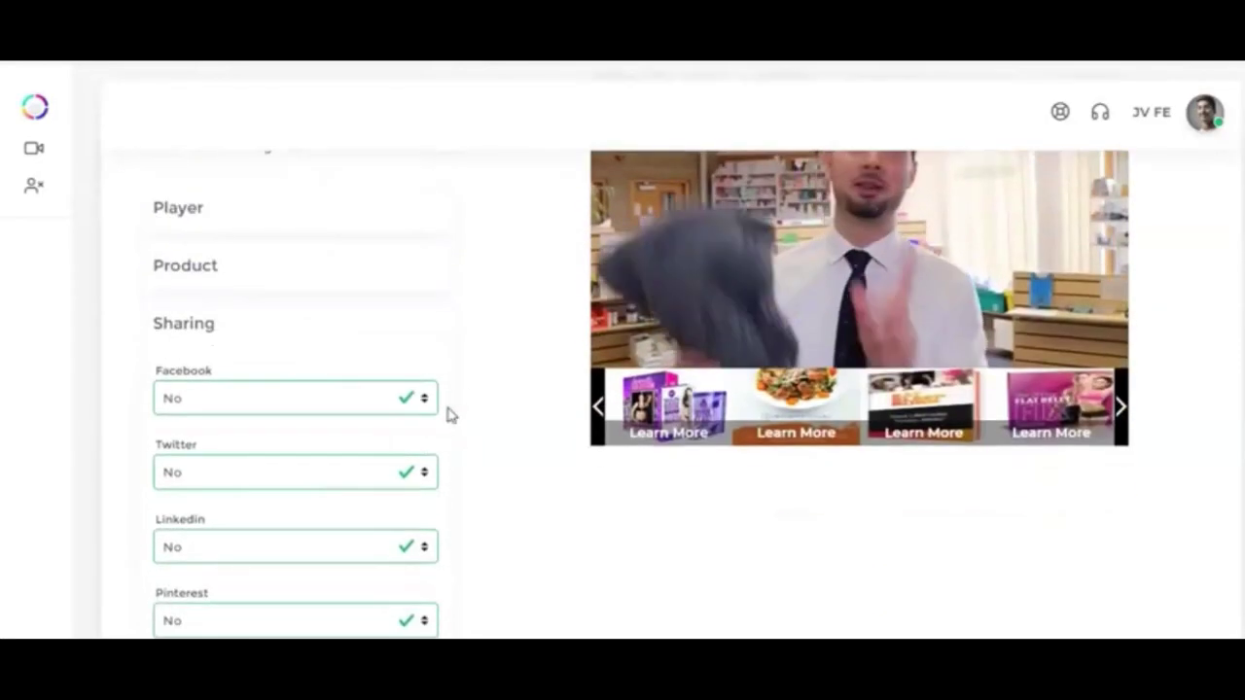
Step: Set Facebook, Twitter, LinkedIn and Pinterest sharing to Yes
click(205, 399)
click(204, 428)
click(200, 472)
click(200, 502)
click(194, 547)
click(190, 578)
scroll(285, 457, down, 2)
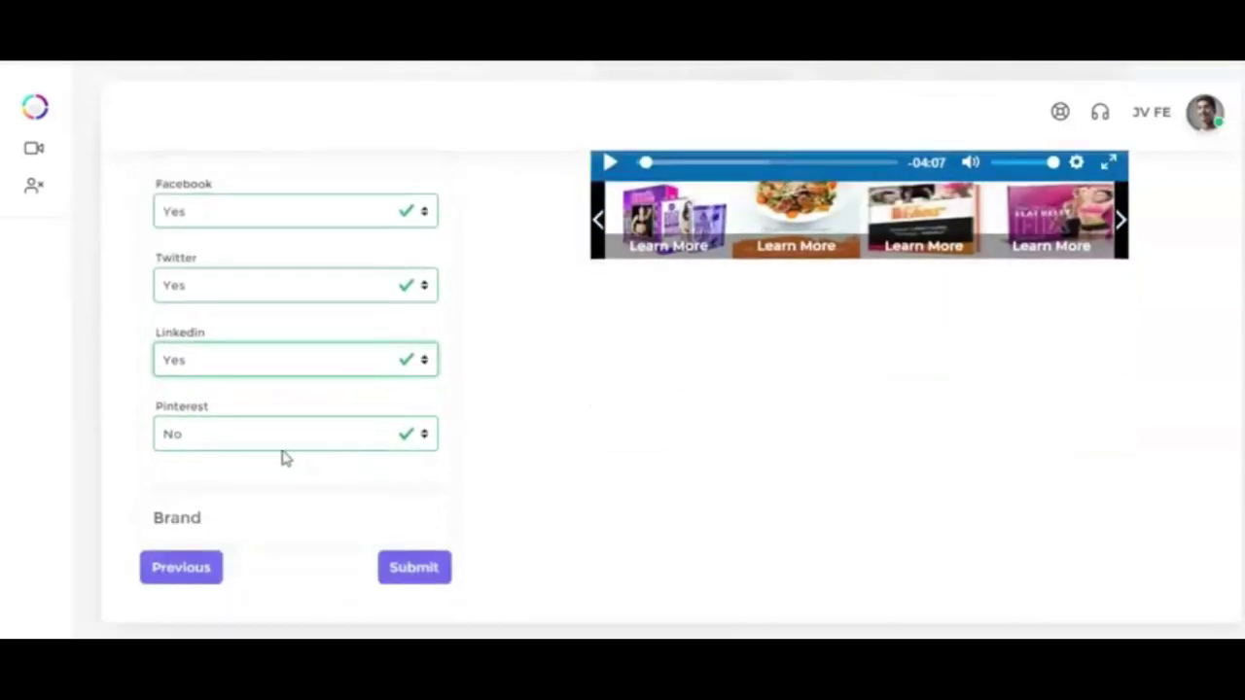
click(285, 438)
click(292, 467)
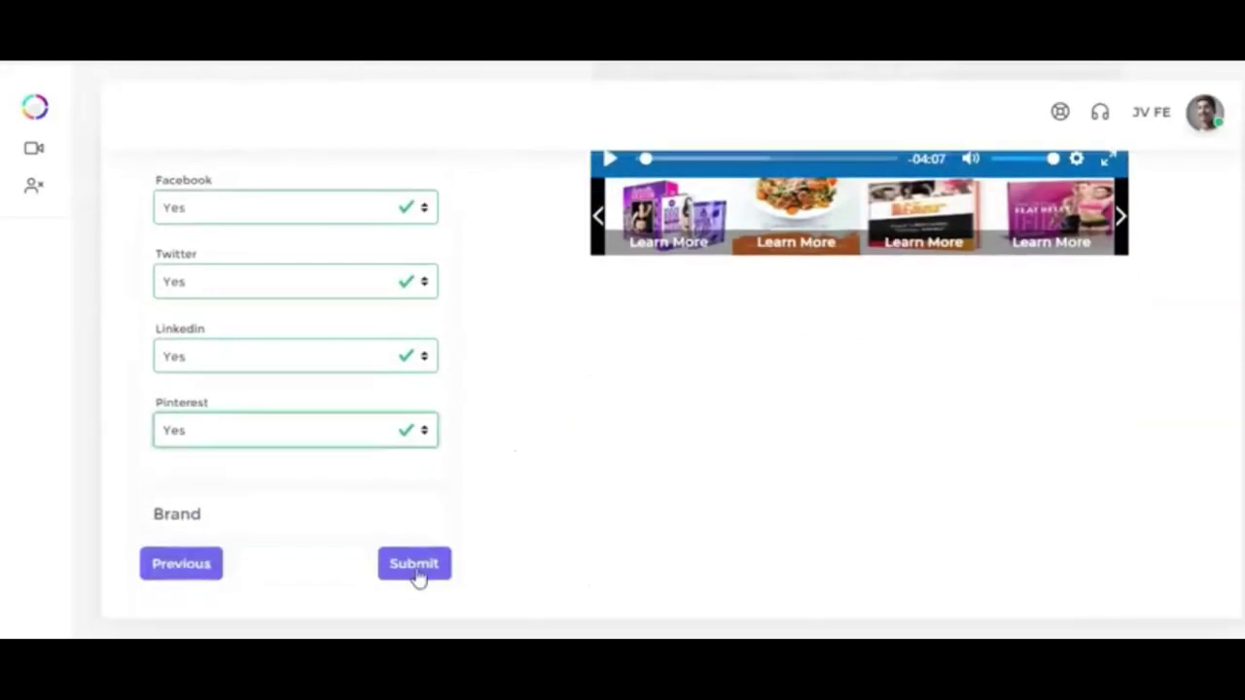
Step: Submit the How To Lose Belly Fat campaign and look over its video page
click(414, 568)
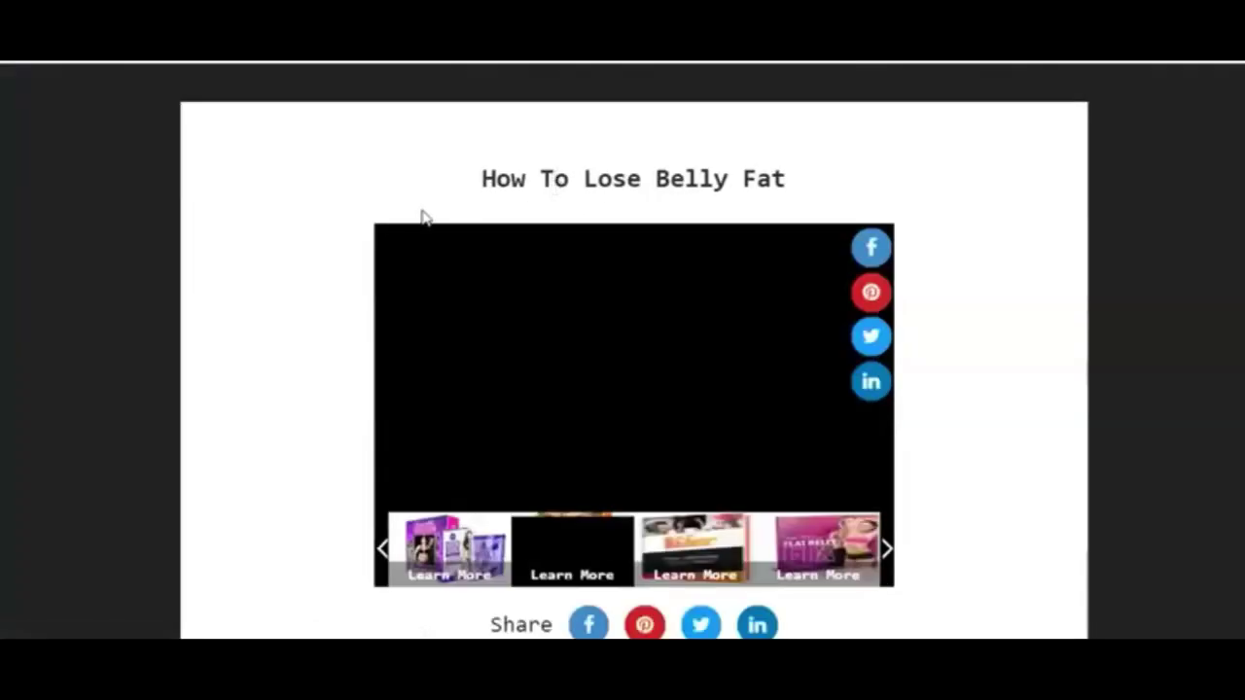
scroll(648, 417, down, 5)
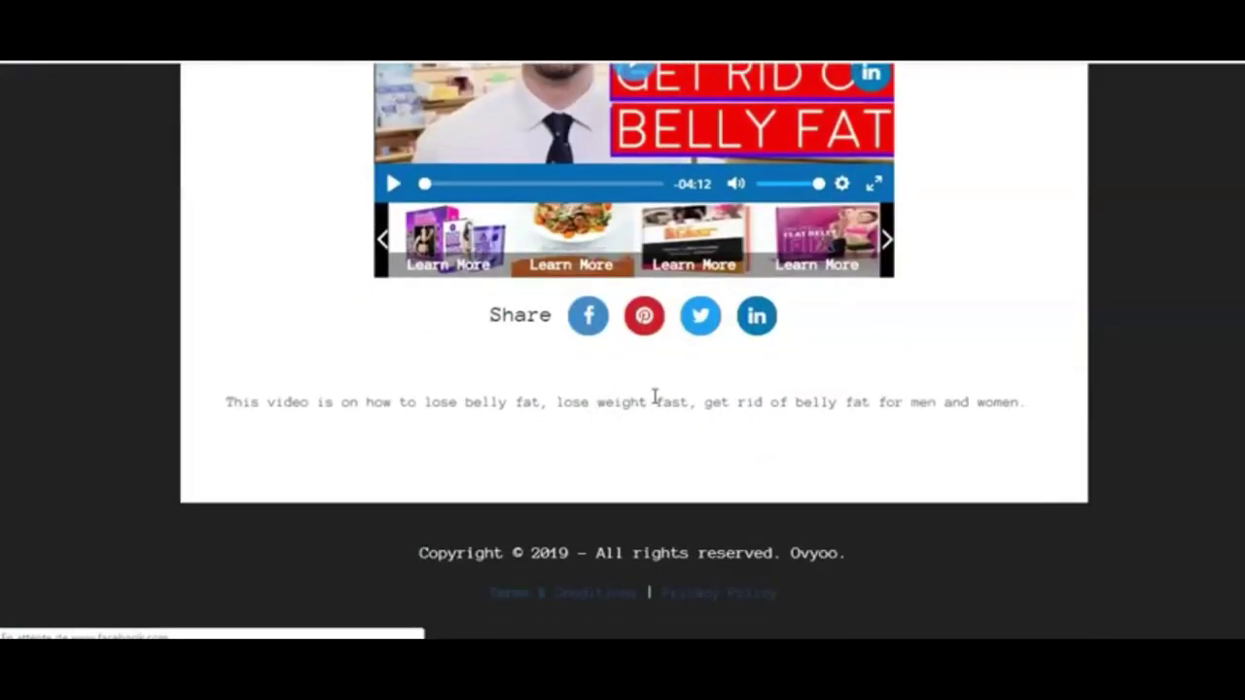
scroll(642, 370, up, 5)
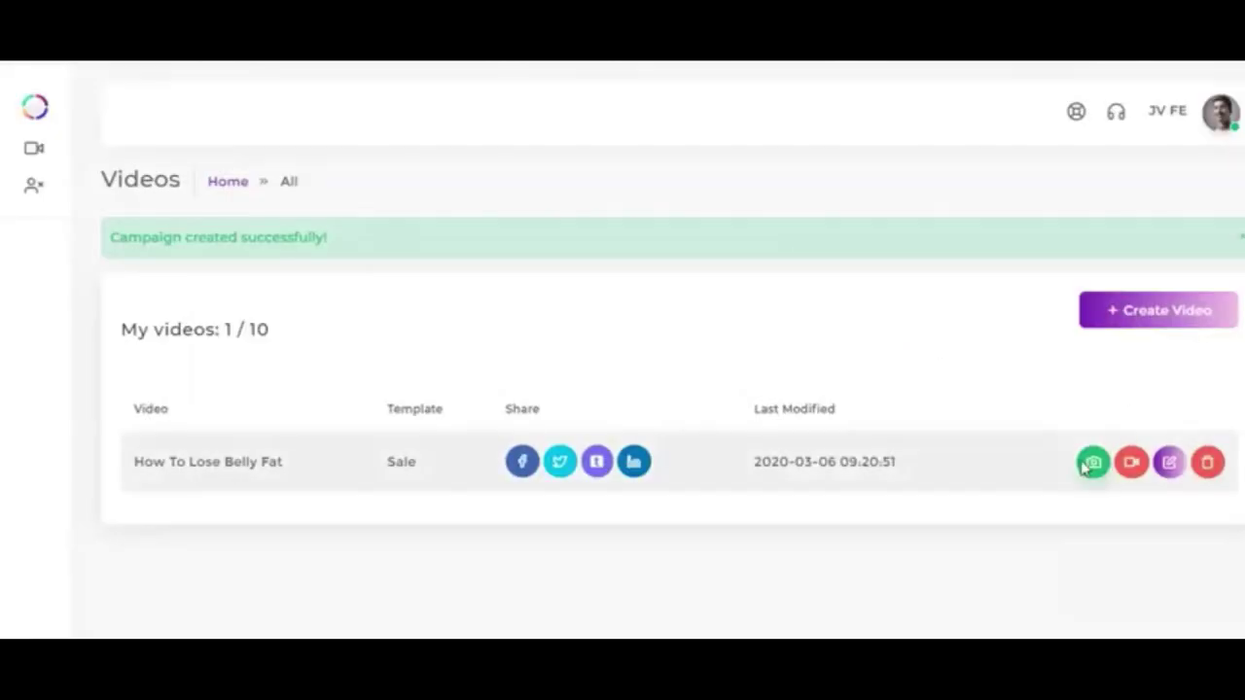
Step: Select and copy the video's iframe embed code from the Videos list
click(1092, 461)
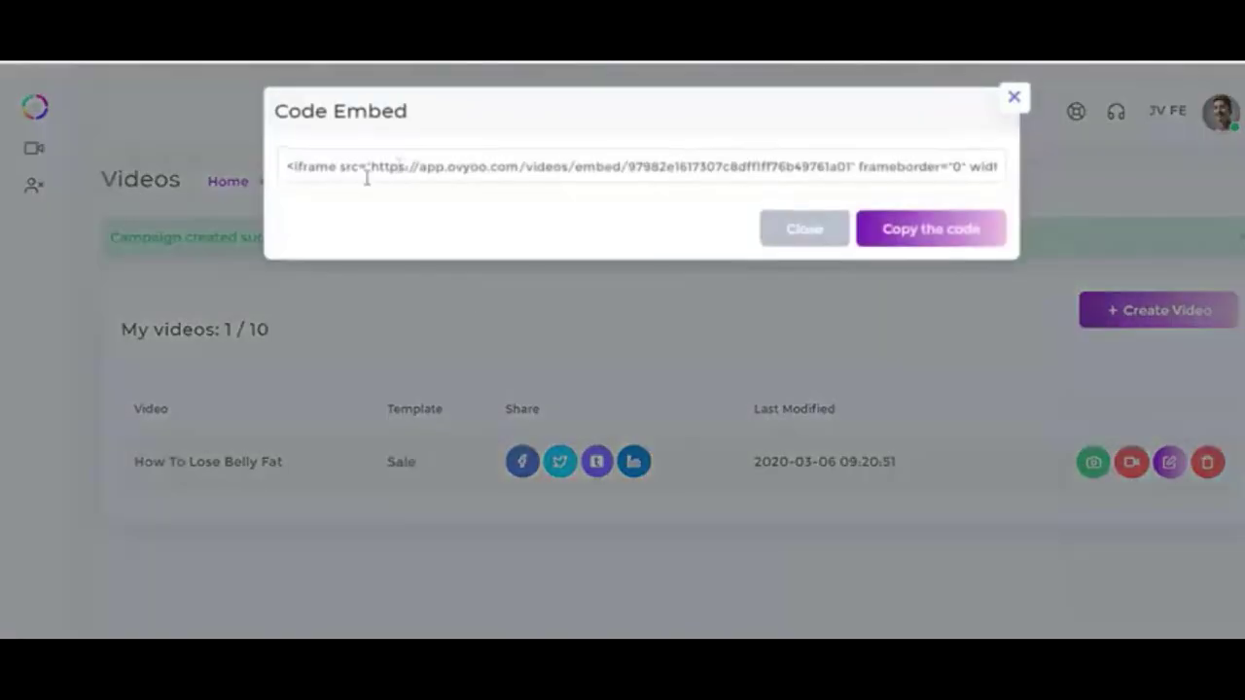
drag(364, 167, 1031, 158)
click(1031, 157)
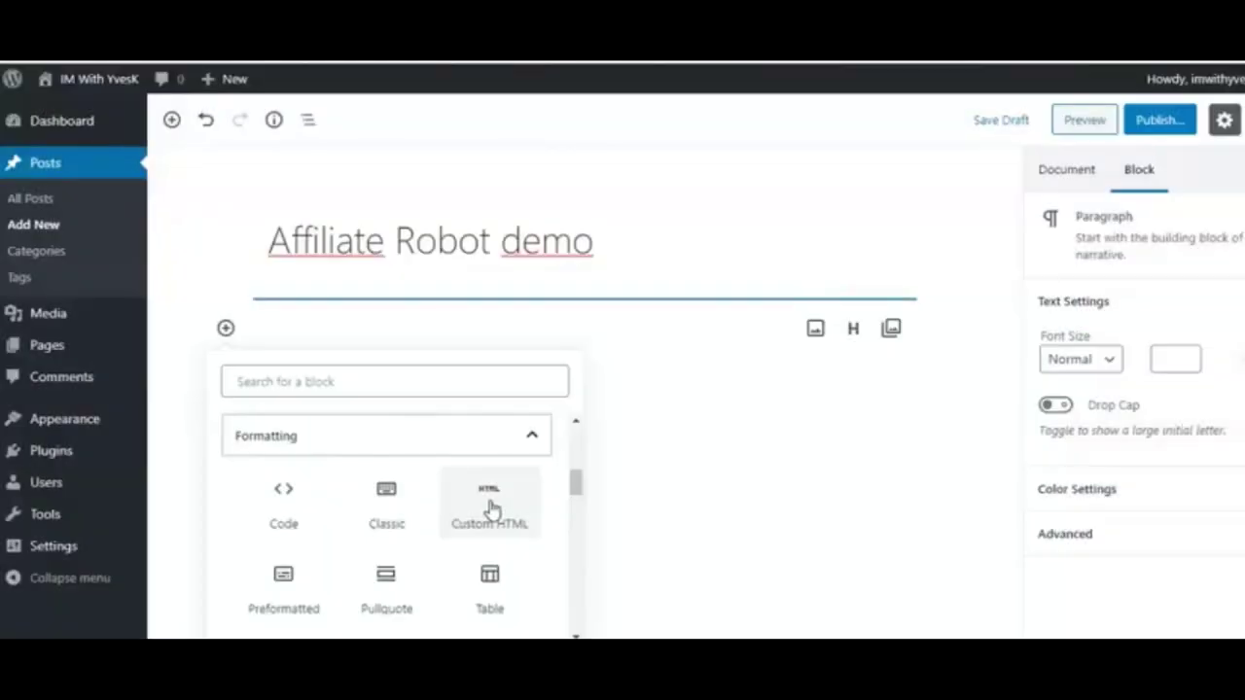
Step: Paste the iframe code into a Custom HTML block, preview the player, and publish the post
click(491, 510)
text(<iframe src="https://app.pvypo.com/videos/embed/97982e1617307c8dff1ff76b49761a01" frameborder="0" width="550" height="388.975" allowfullscreen="true" scrolling="no"></iframe>)
click(671, 268)
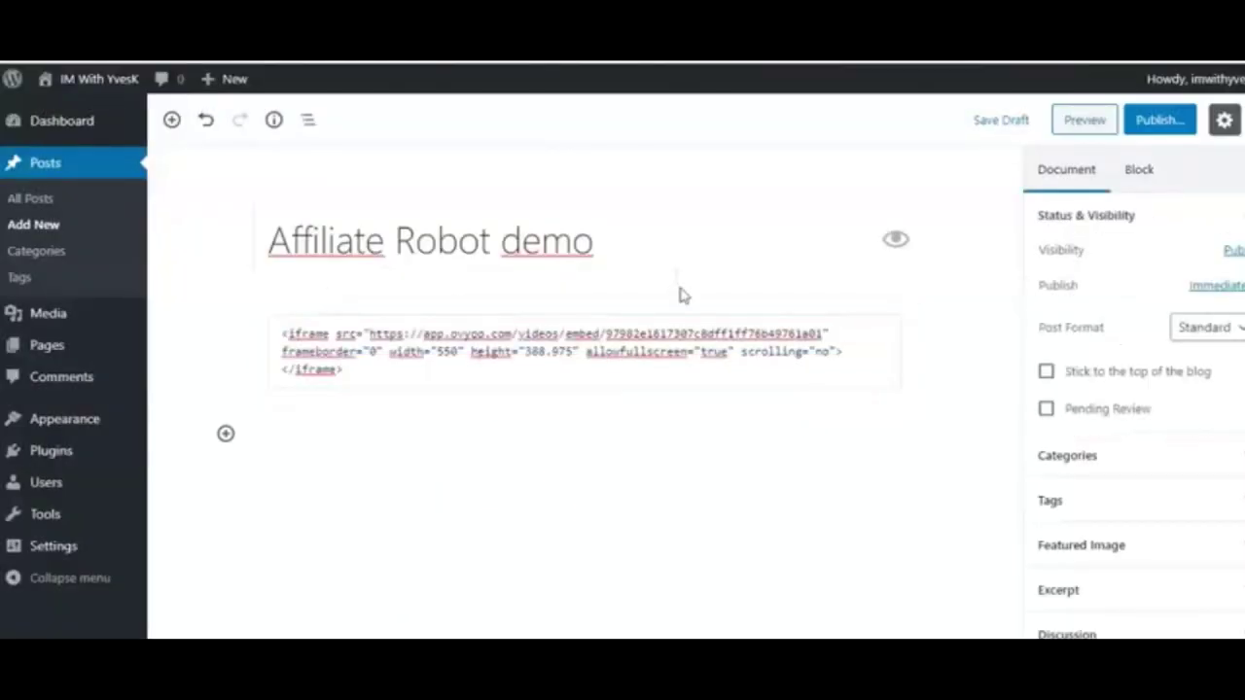
click(302, 310)
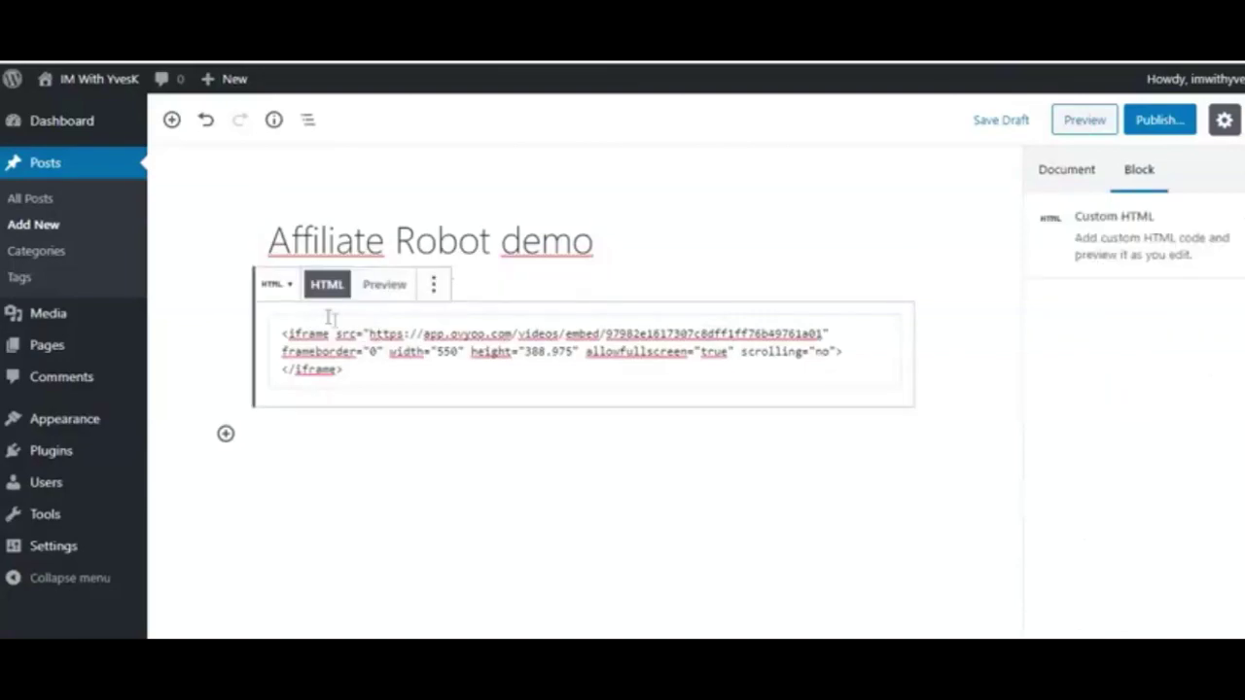
click(390, 288)
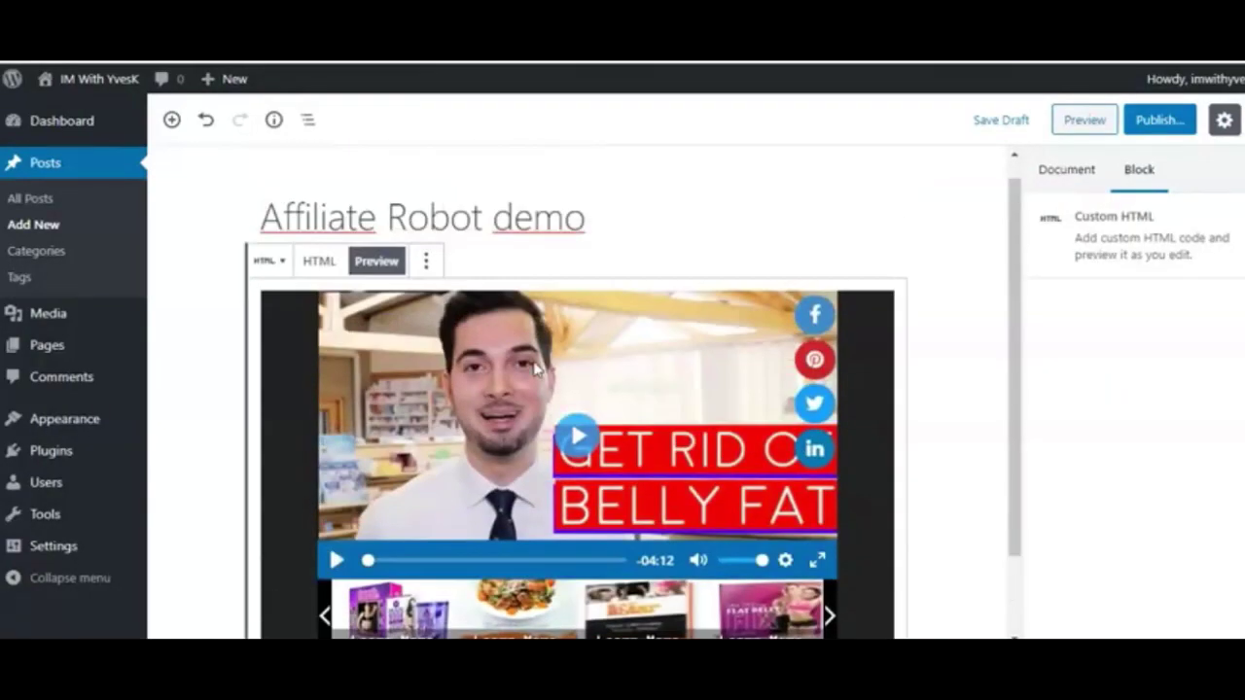
click(1150, 125)
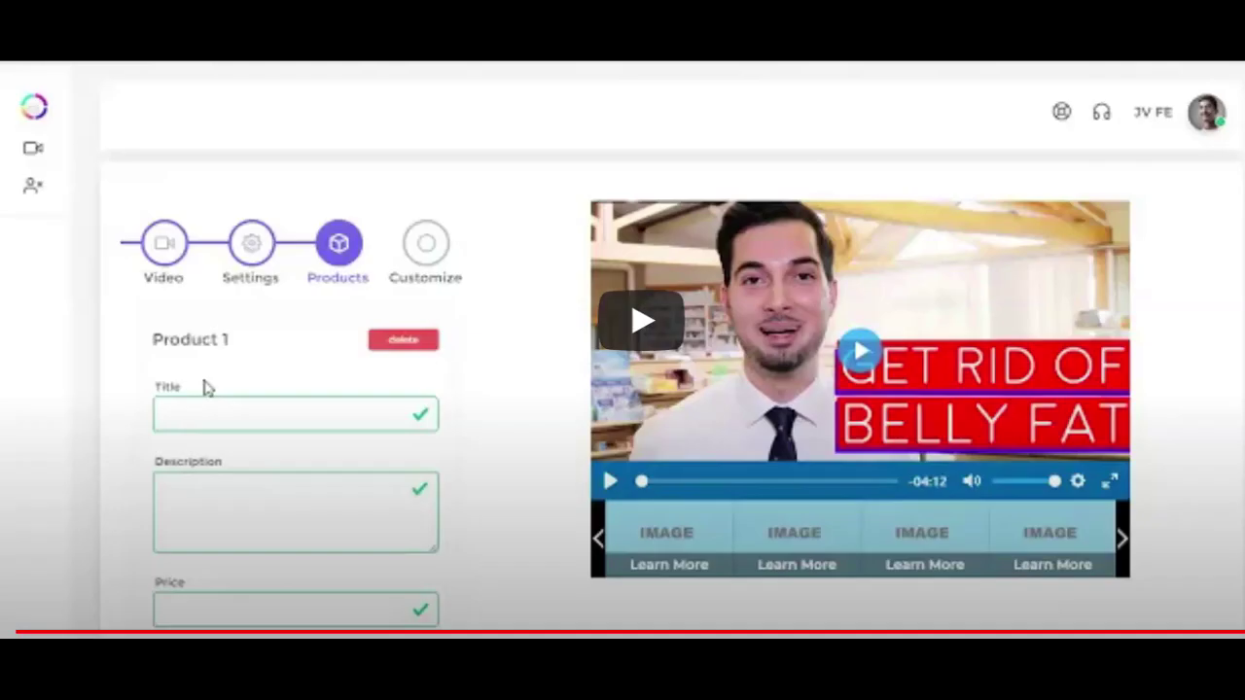